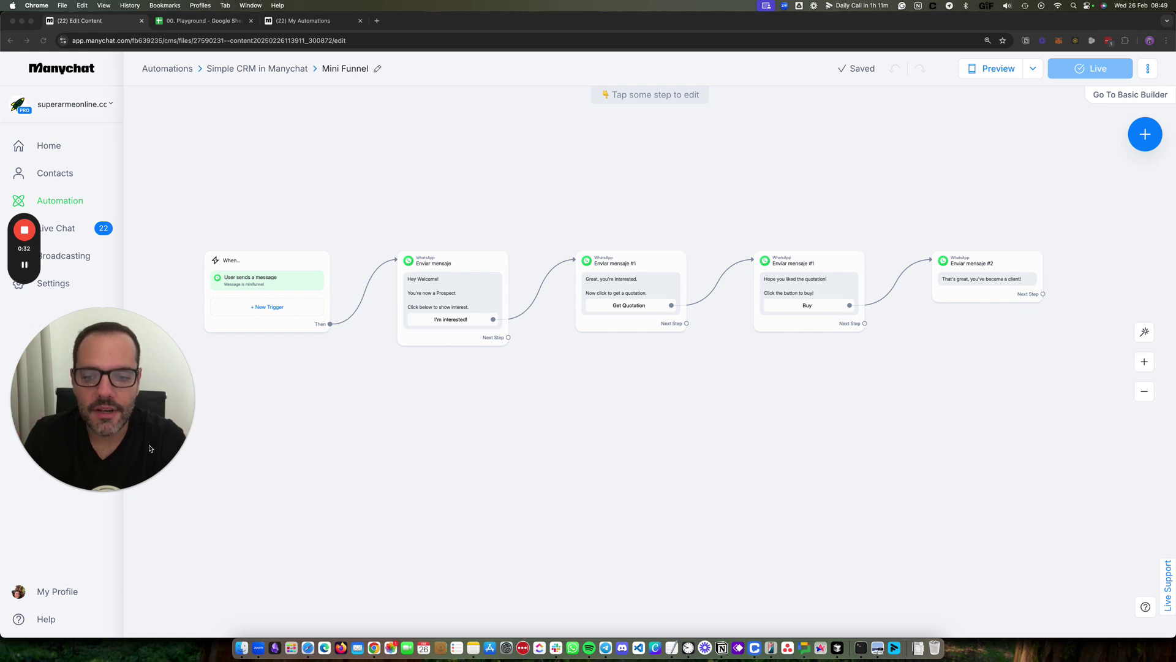
Step: Examine the Mini Funnel flow from its trigger through each WhatsApp message and button
{"action": "left_click", "coordinate": [573, 445]}
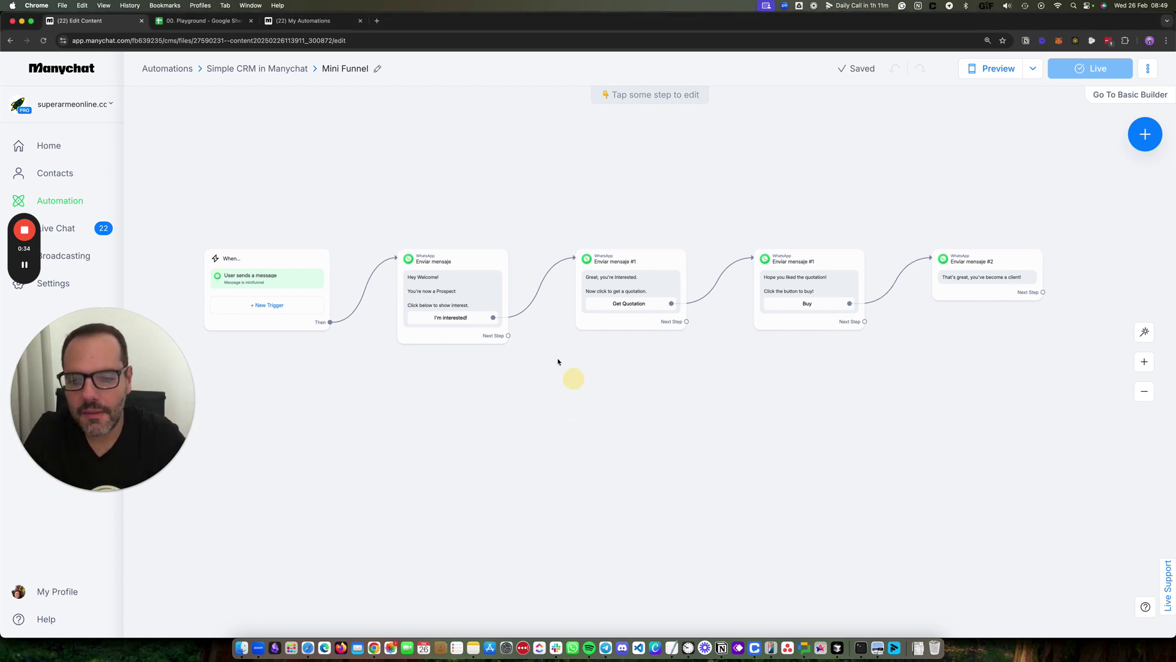
{"action": "left_click_drag", "start_coordinate": [542, 229], "coordinate": [590, 188]}
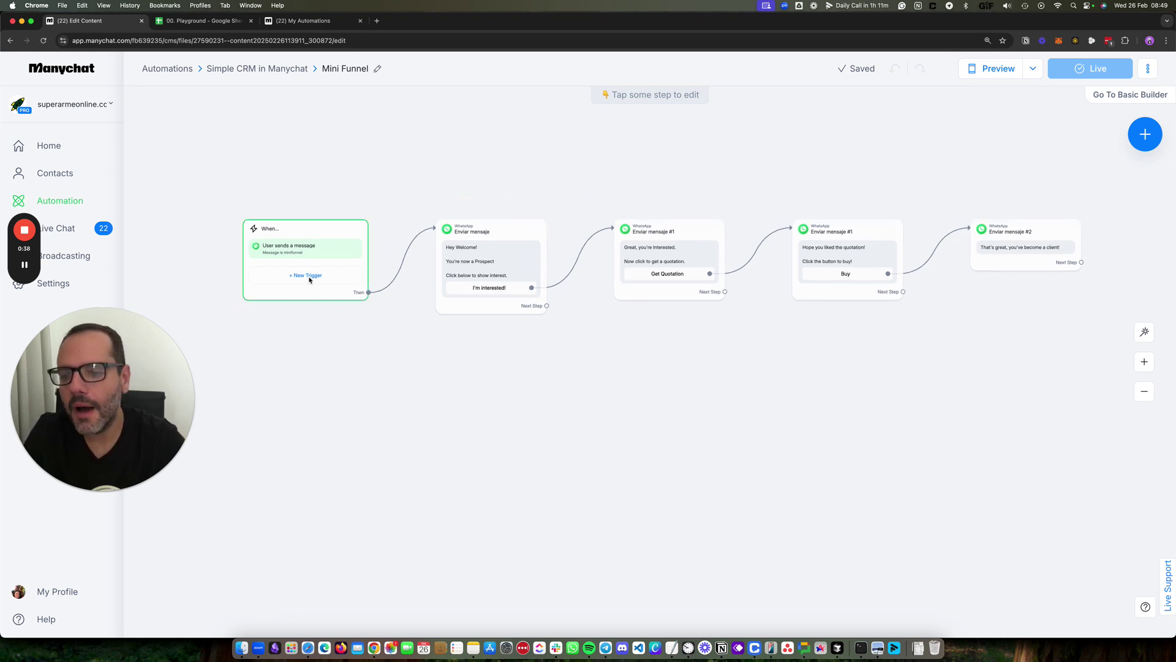
{"action": "scroll", "coordinate": [475, 326], "scroll_direction": "up", "scroll_amount": 5}
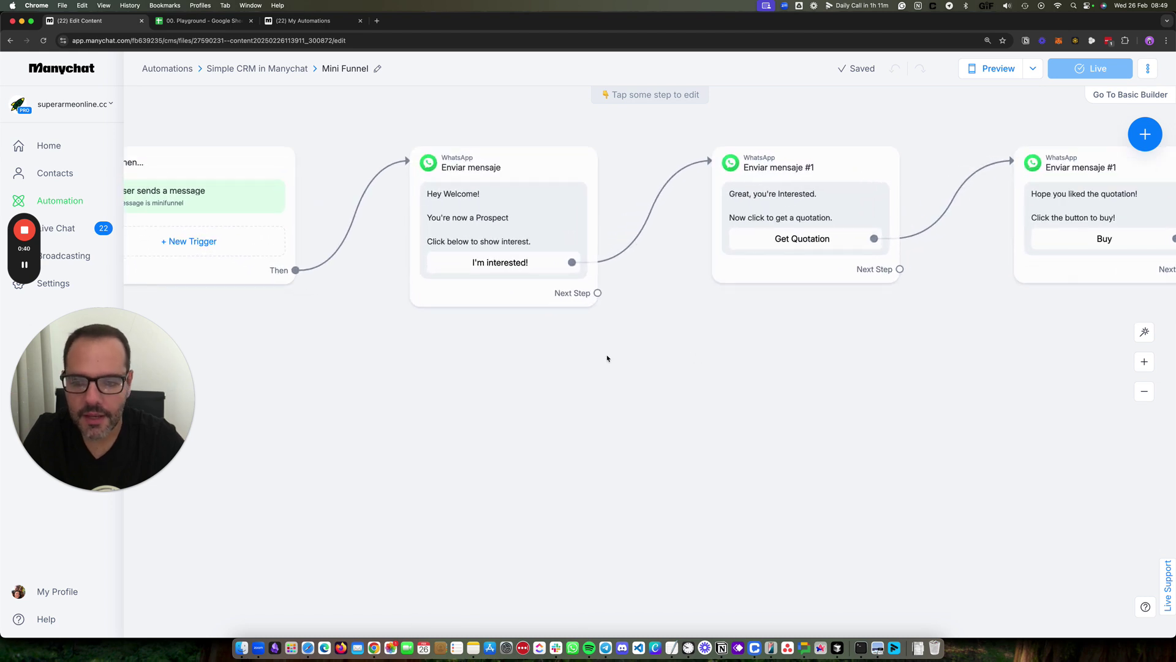
{"action": "left_click_drag", "start_coordinate": [607, 358], "coordinate": [569, 386]}
{"action": "left_click", "coordinate": [460, 242]}
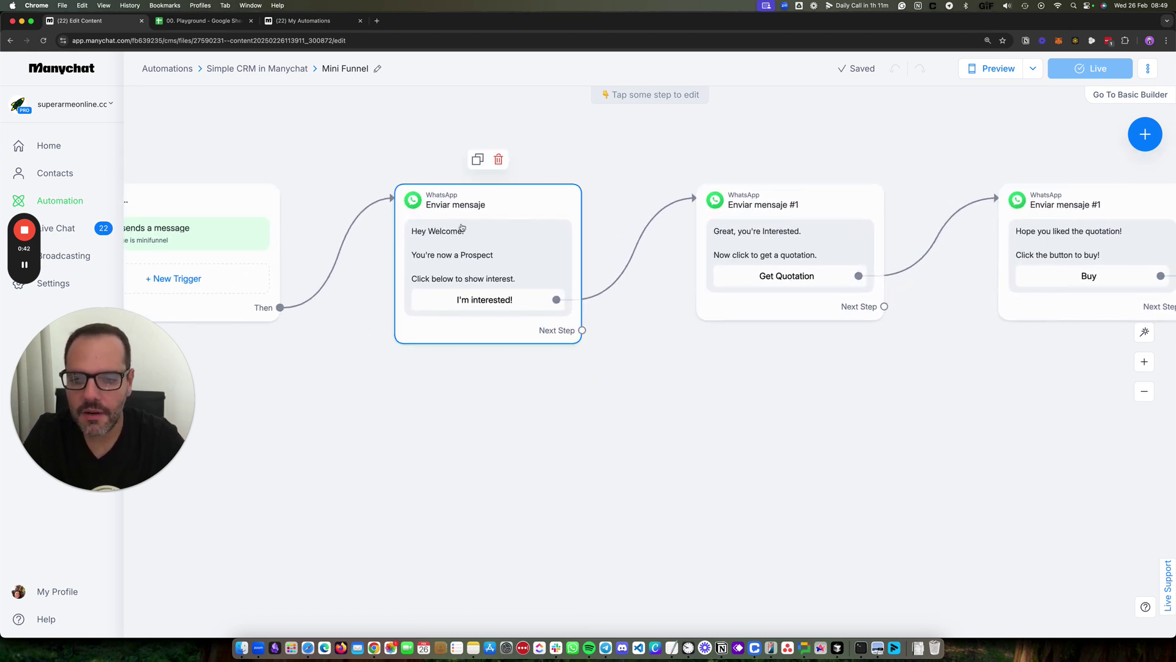
{"action": "left_click", "coordinate": [343, 269]}
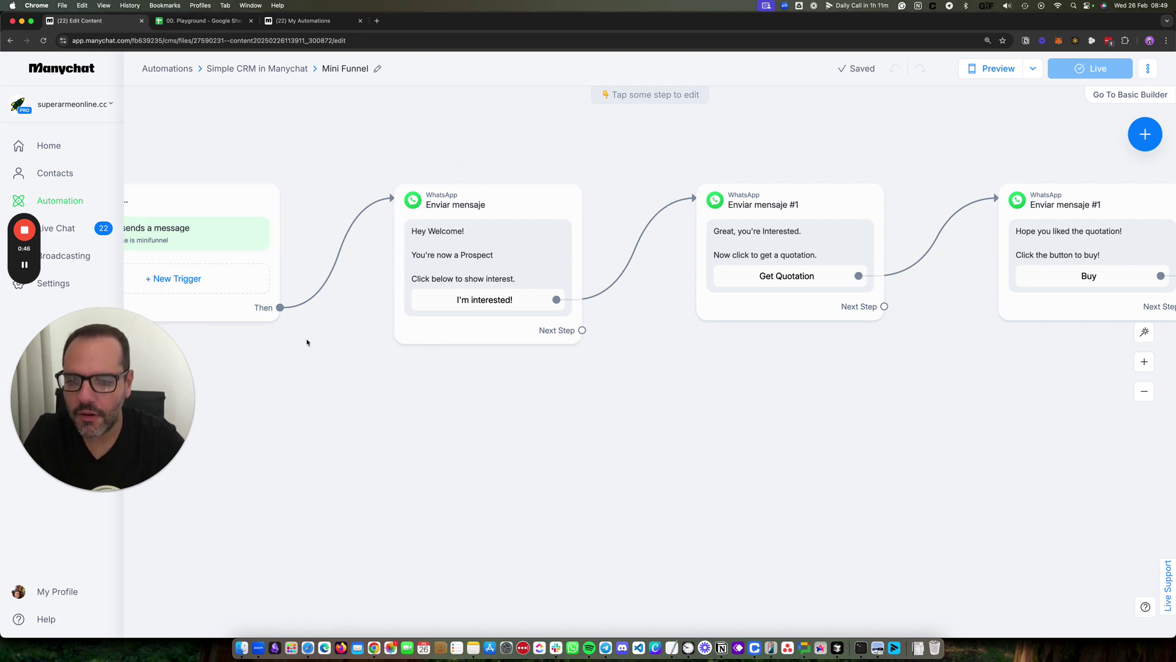
{"action": "left_click_drag", "start_coordinate": [307, 342], "coordinate": [340, 340]}
{"action": "left_click", "coordinate": [514, 244]}
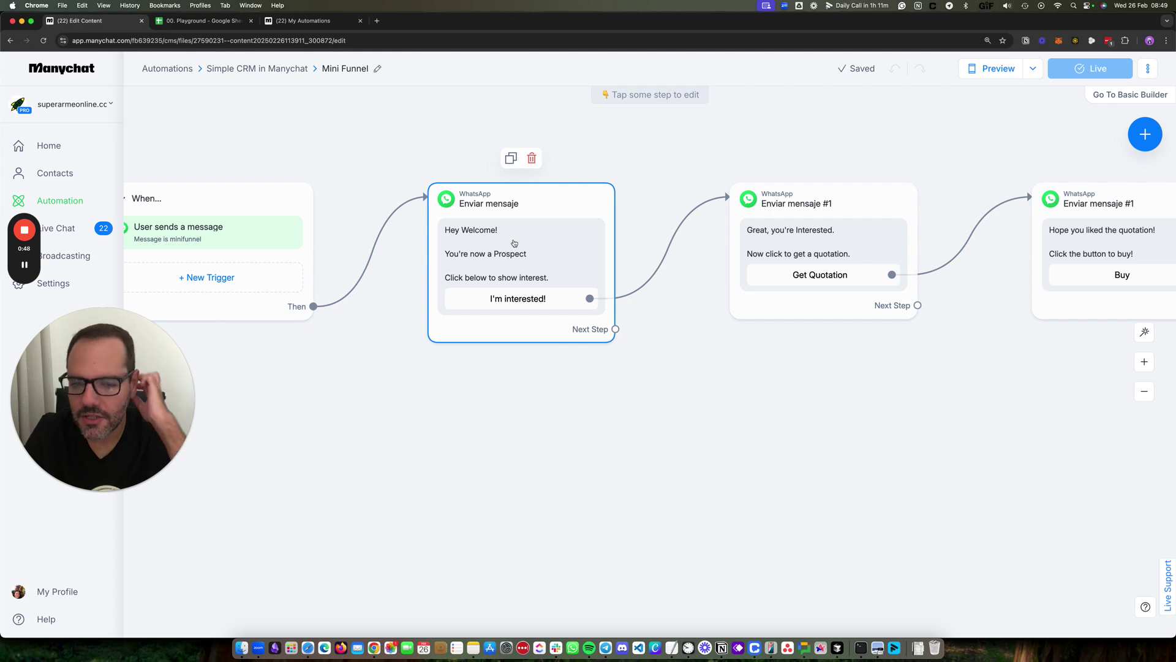
{"action": "left_click", "coordinate": [643, 233]}
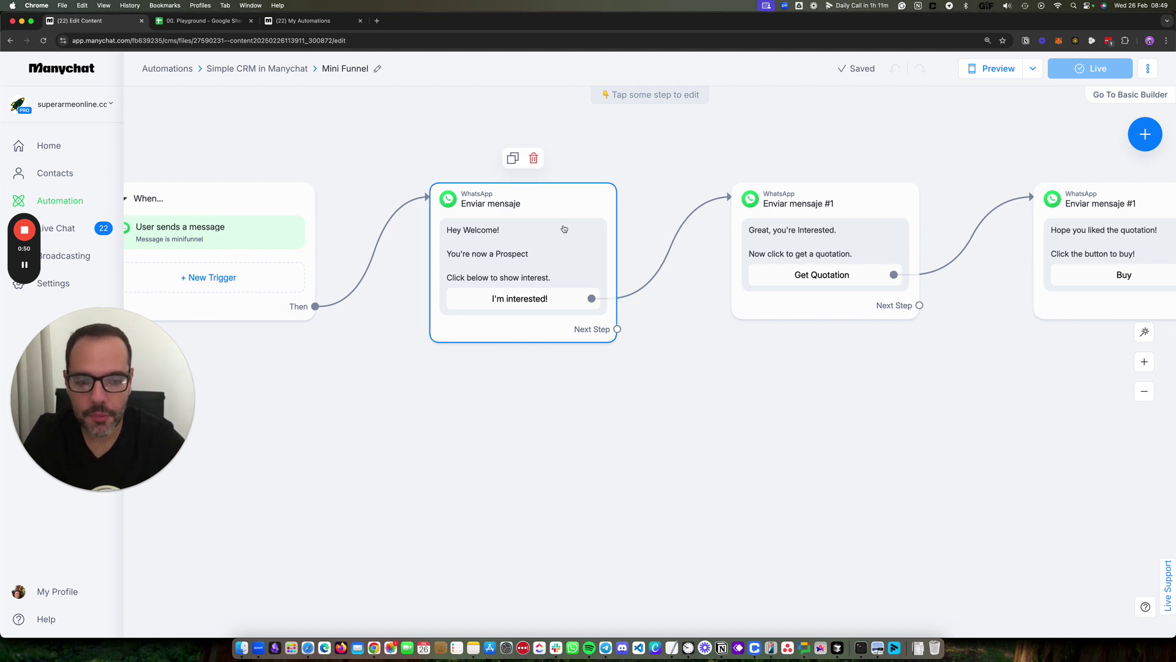
{"action": "left_click_drag", "start_coordinate": [681, 341], "coordinate": [554, 351]}
{"action": "left_click", "coordinate": [692, 254]}
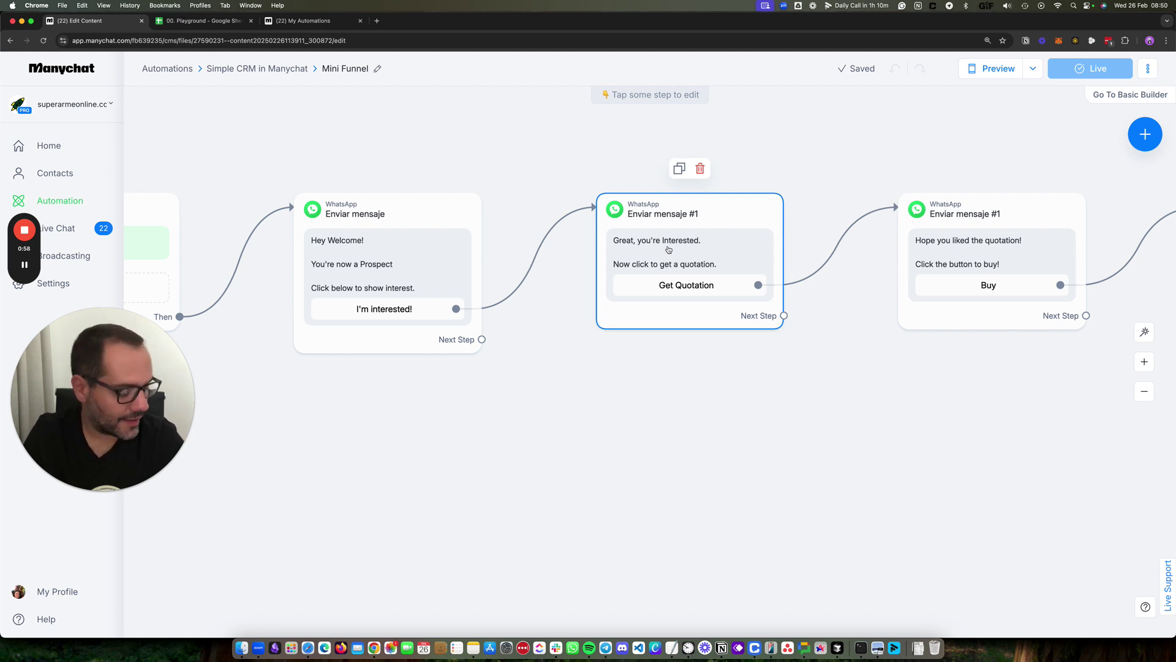
{"action": "scroll", "coordinate": [667, 254], "scroll_direction": "right", "scroll_amount": 2}
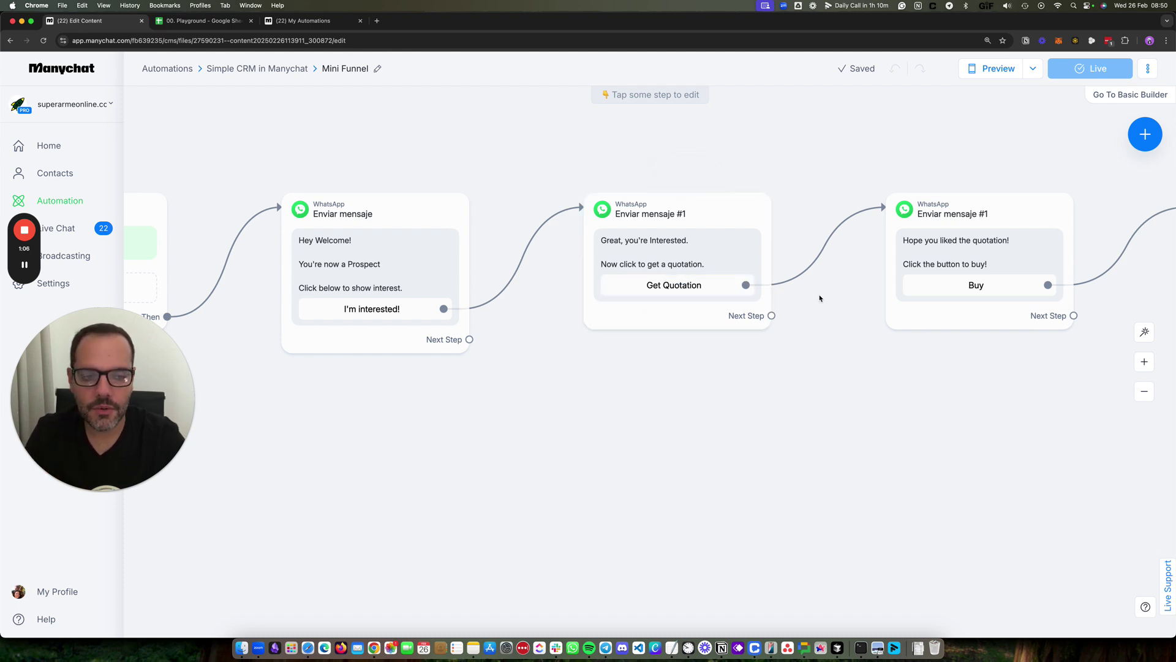
{"action": "left_click_drag", "start_coordinate": [820, 299], "coordinate": [624, 302]}
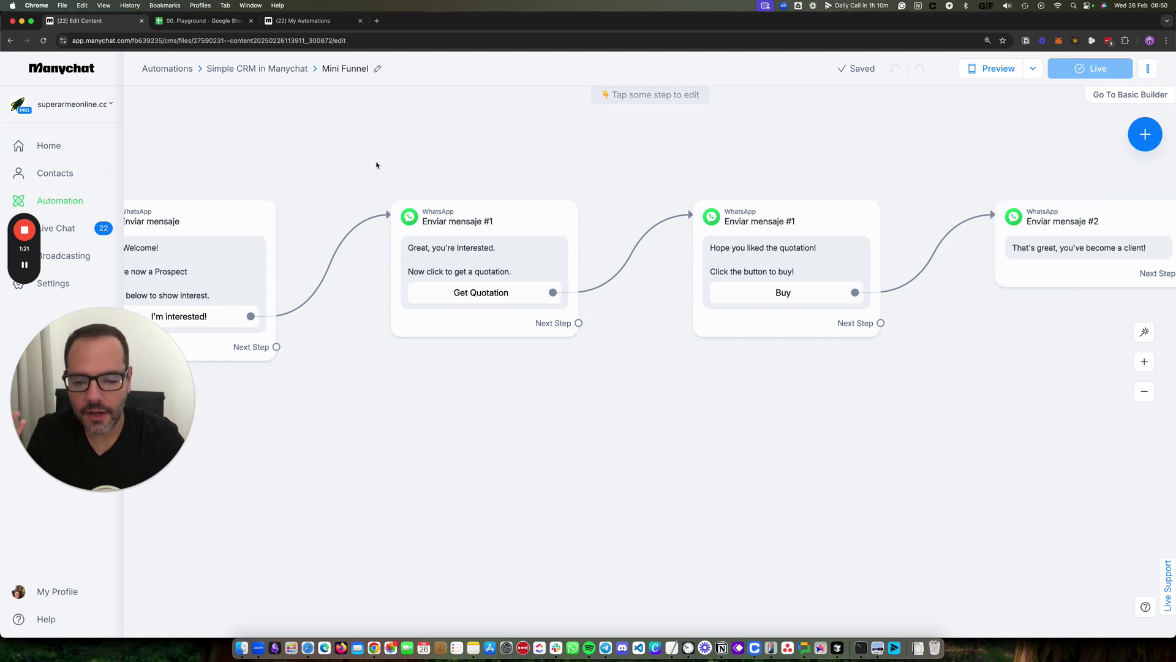
{"action": "left_click_drag", "start_coordinate": [375, 162], "coordinate": [620, 155]}
{"action": "scroll", "coordinate": [601, 194], "scroll_direction": "down", "scroll_amount": 3}
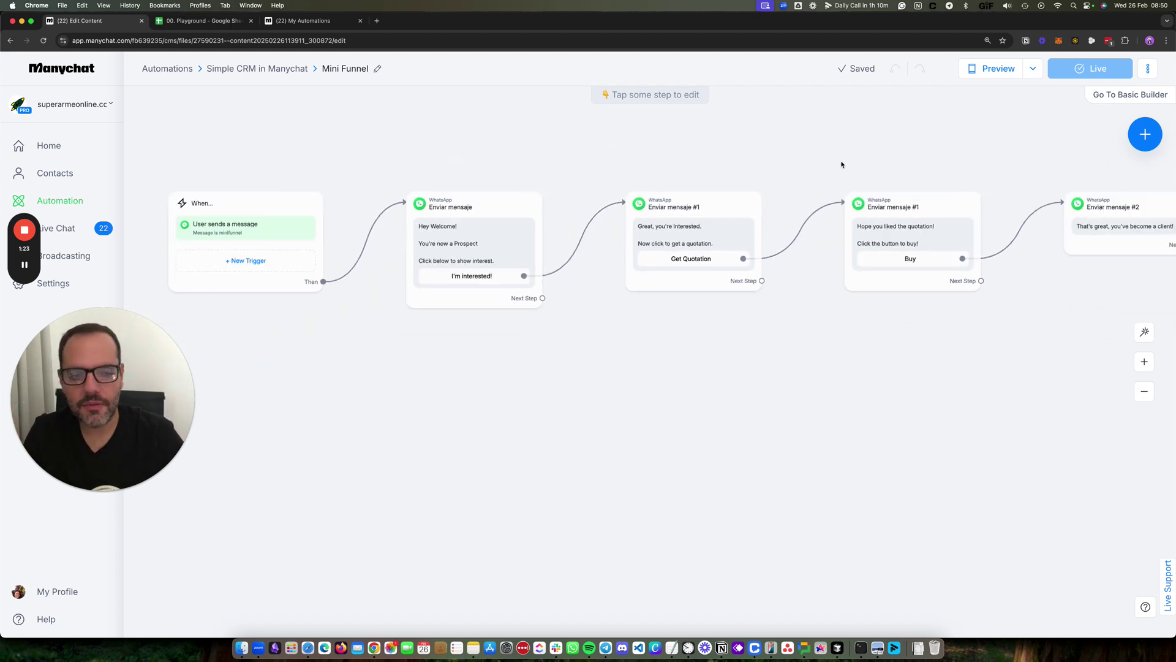
Step: Switch to the 00. Playground sheet and review the Contact ID, Whatsapp Number, Full Name, Current Stage and Last Update columns
{"action": "left_click", "coordinate": [191, 21]}
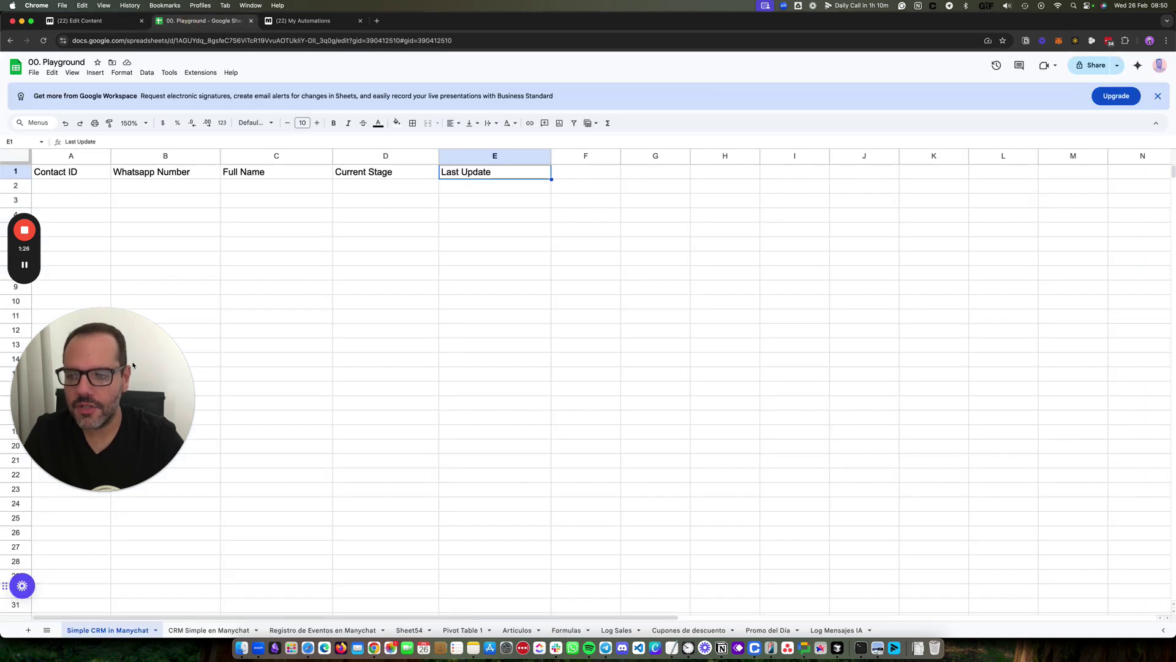
{"action": "left_click", "coordinate": [71, 158]}
{"action": "left_click", "coordinate": [190, 157], "text": "super"}
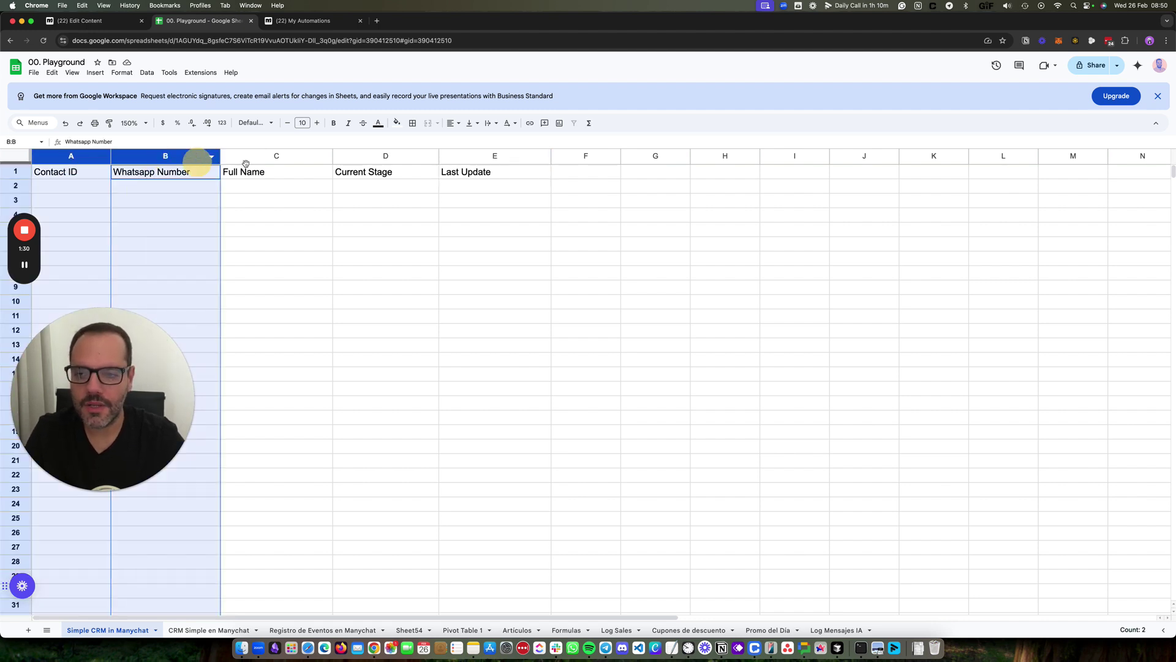
{"action": "left_click", "coordinate": [282, 158], "text": "super"}
{"action": "left_click", "coordinate": [370, 157]}
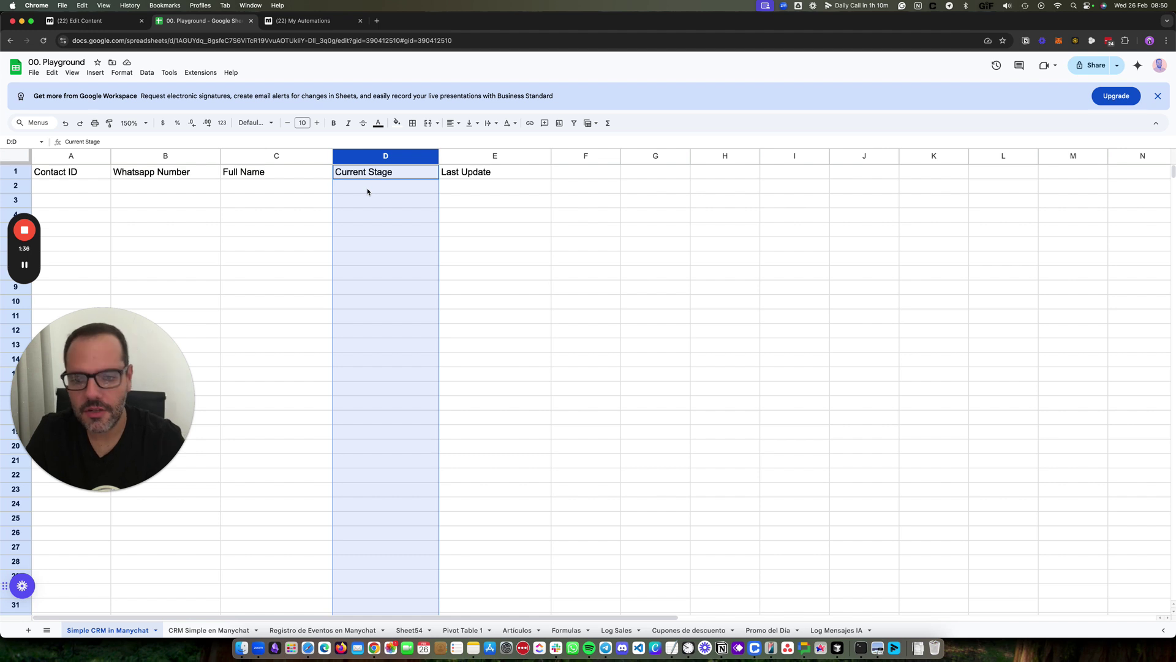
{"action": "left_click", "coordinate": [486, 158]}
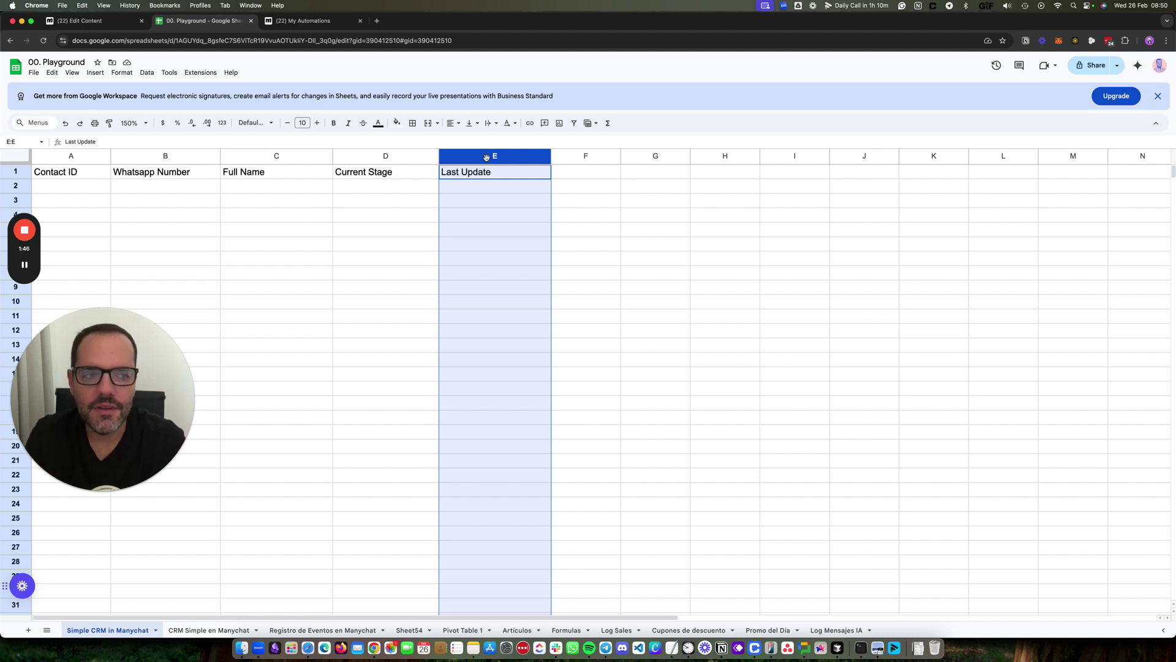
{"action": "left_click", "coordinate": [1158, 96]}
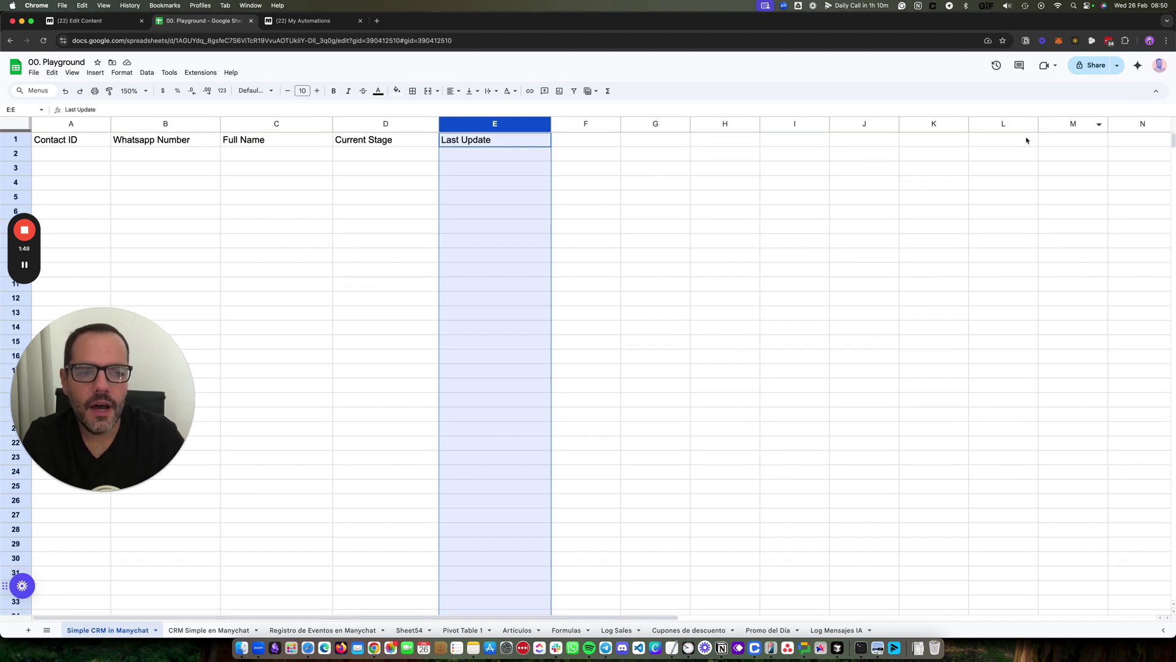
{"action": "left_click", "coordinate": [395, 157]}
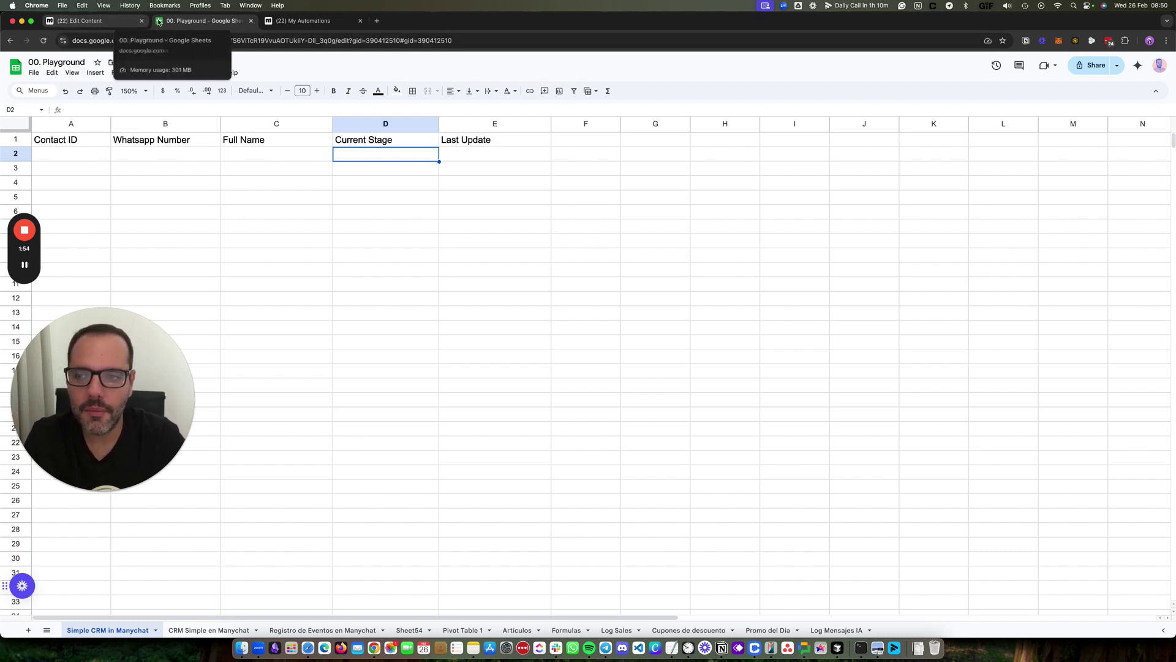
Step: Reorder the browser tabs so My Automations precedes the spreadsheet, and return to the Mini Funnel flow
{"action": "left_click_drag", "start_coordinate": [310, 21], "coordinate": [225, 20]}
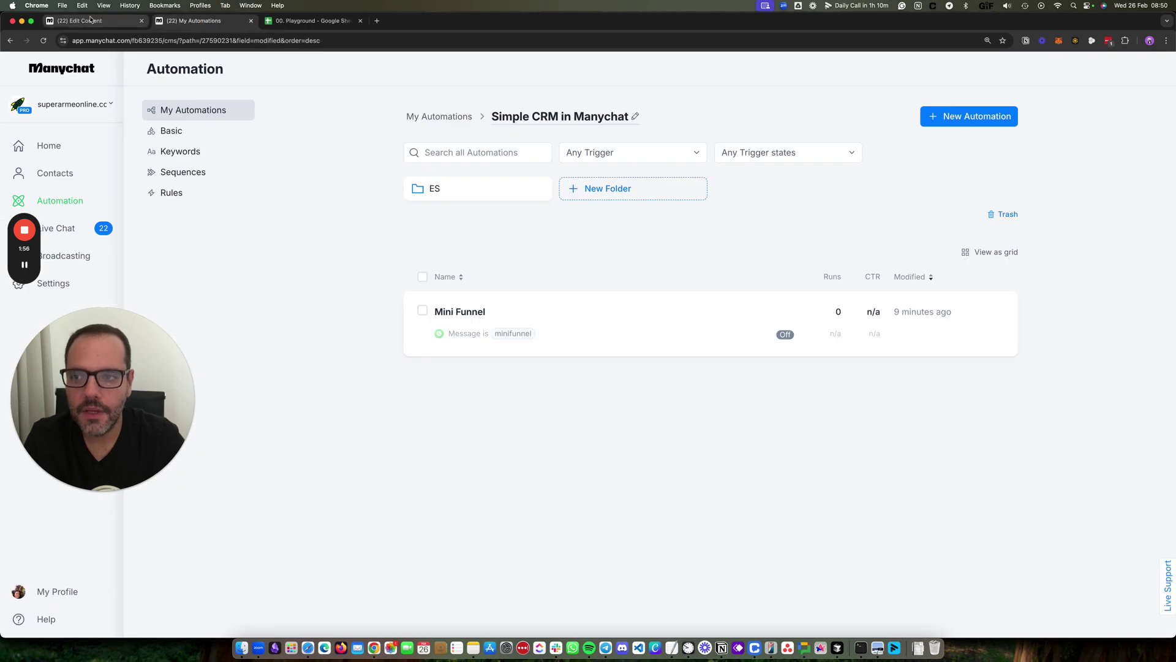
{"action": "left_click", "coordinate": [92, 20]}
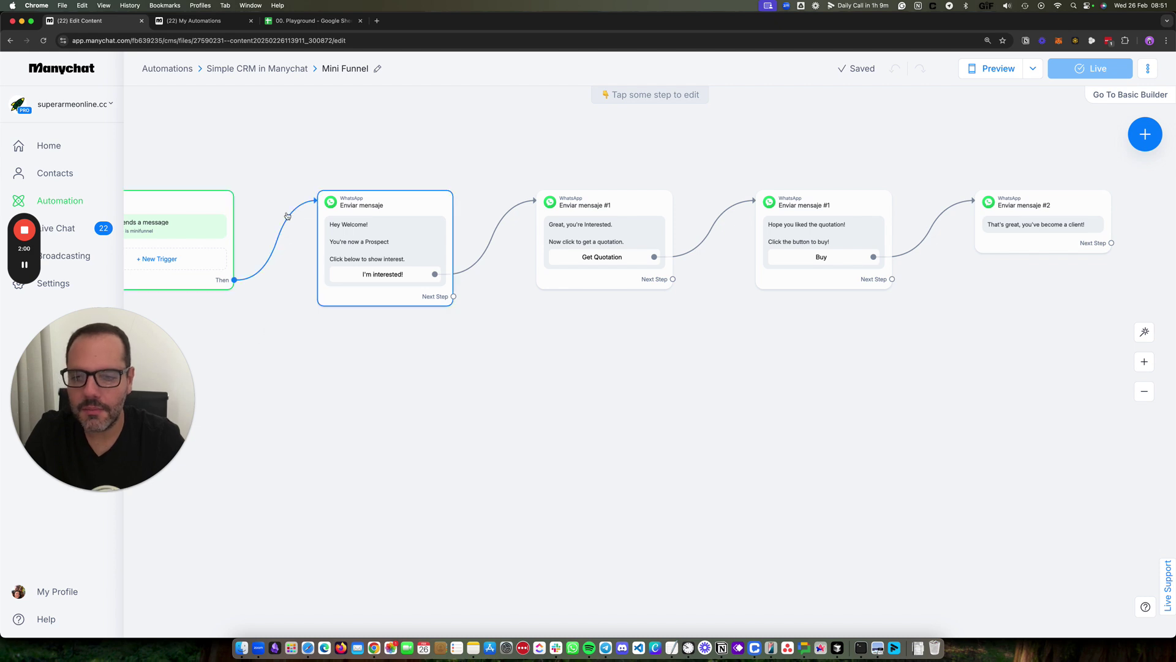
{"action": "mouse_move", "coordinate": [500, 229]}
{"action": "mouse_move", "coordinate": [879, 233]}
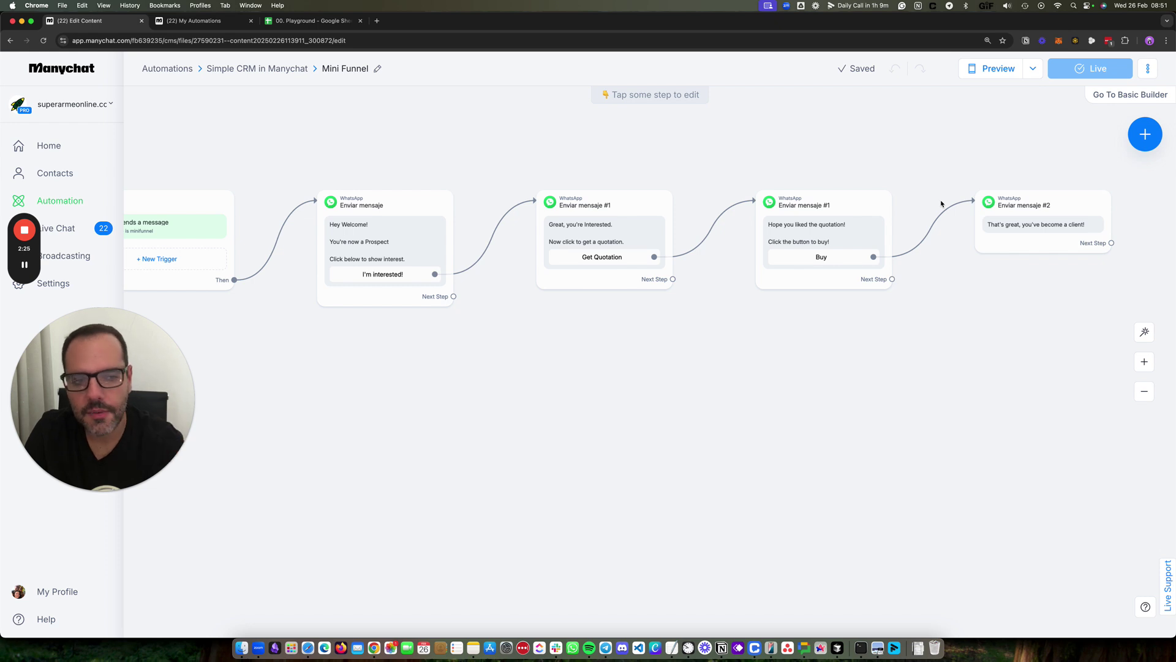
Step: Add an Actions step below the first message and connect the trigger's Then output to it
{"action": "left_click", "coordinate": [1145, 134]}
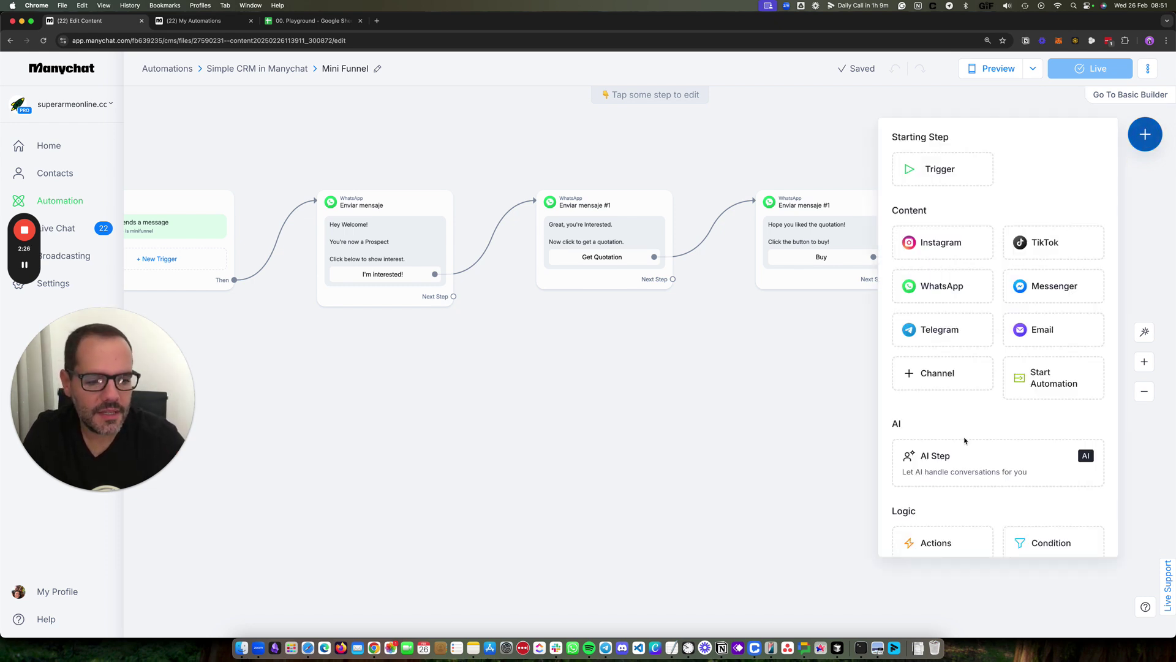
{"action": "scroll", "coordinate": [950, 497], "scroll_direction": "down", "scroll_amount": 2}
{"action": "left_click", "coordinate": [949, 484]}
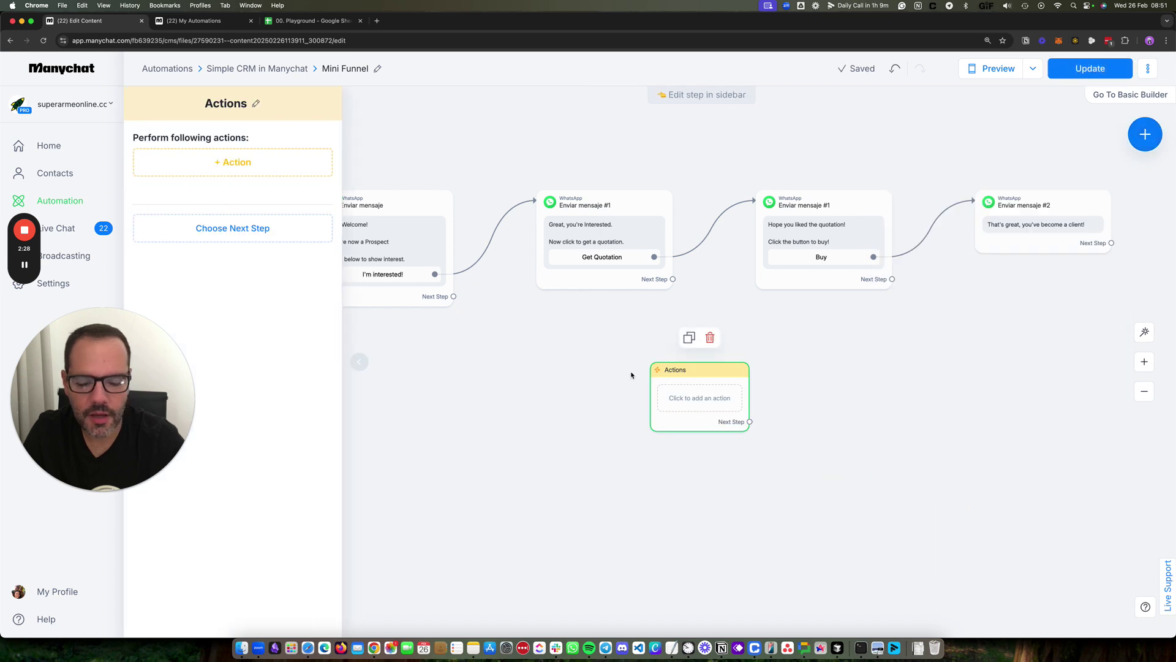
{"action": "left_click", "coordinate": [631, 375]}
{"action": "left_click_drag", "start_coordinate": [923, 393], "coordinate": [672, 385]}
{"action": "left_click", "coordinate": [516, 281]}
{"action": "left_click", "coordinate": [671, 385]}
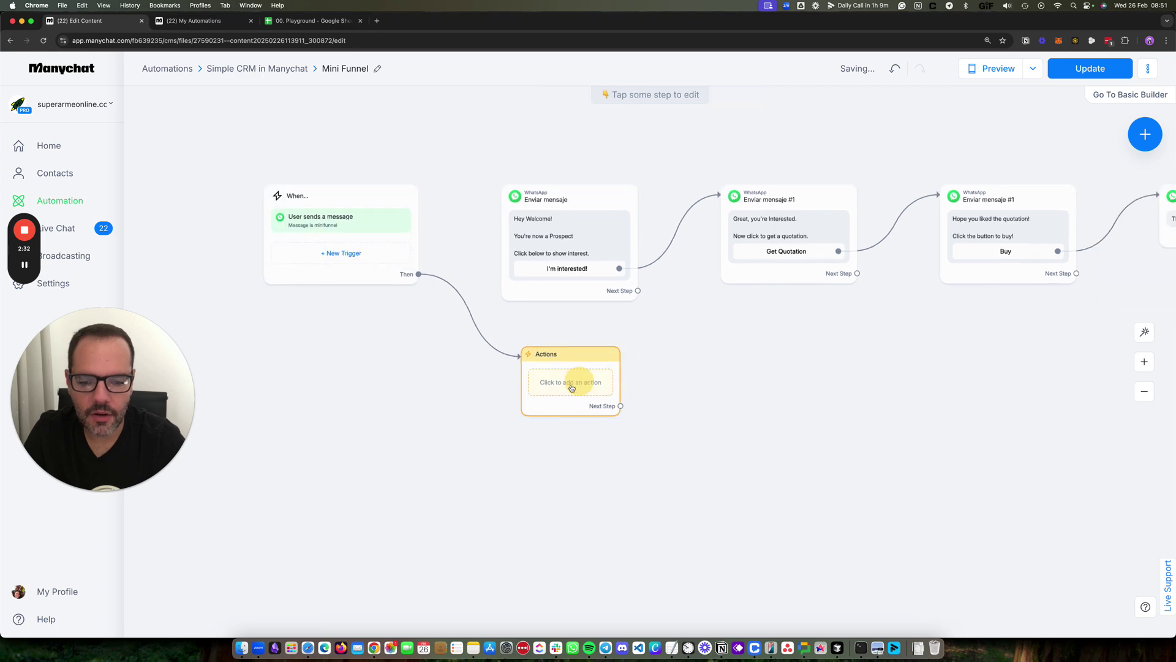
Step: Add a Set User Field action to the new Actions step
{"action": "left_click", "coordinate": [571, 387]}
{"action": "left_click", "coordinate": [244, 170]}
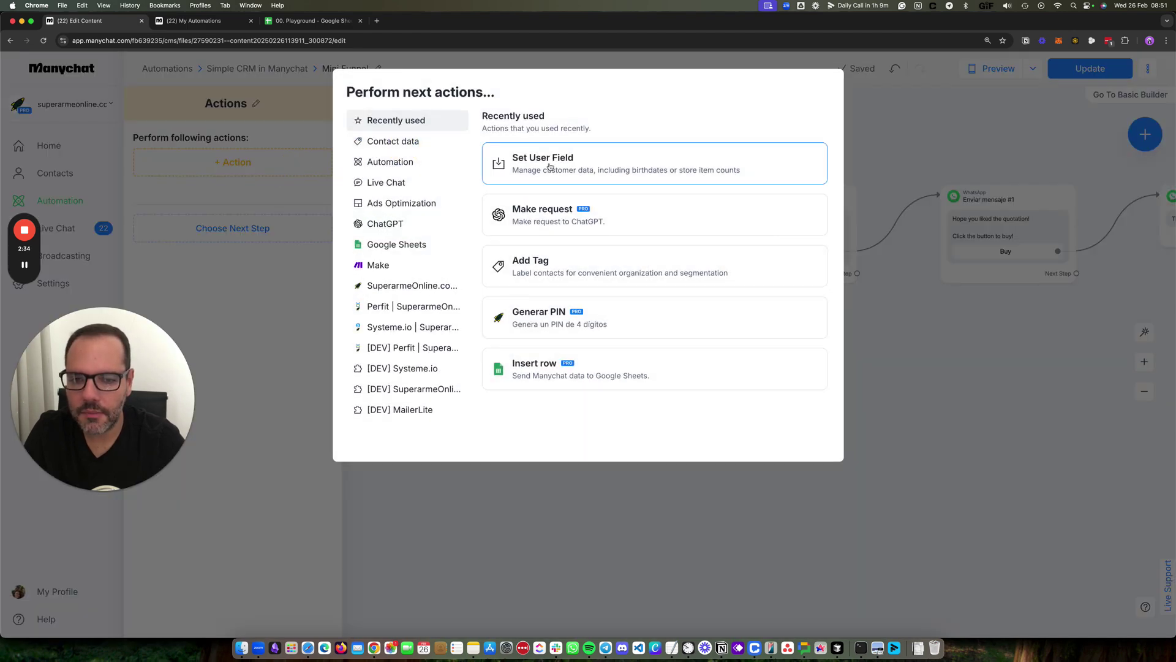
{"action": "left_click", "coordinate": [549, 167]}
Step: Create a user field named CRM Stage for the action and set its value to Prospect
{"action": "left_click", "coordinate": [248, 180]}
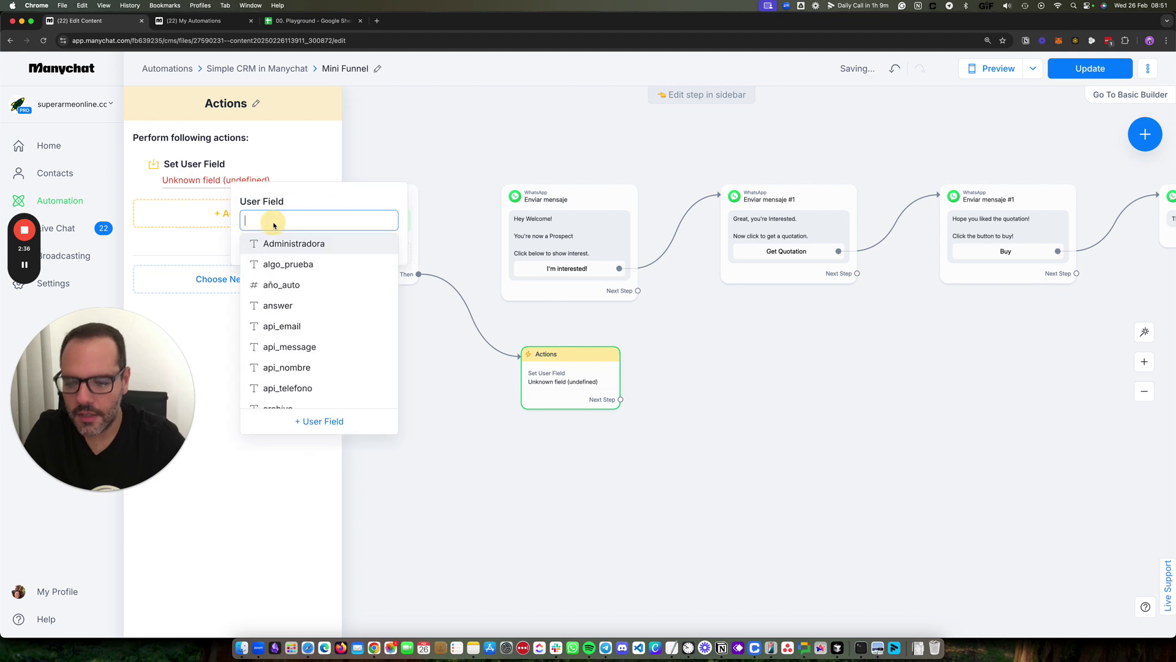
{"action": "type", "text": "CRM Stage"}
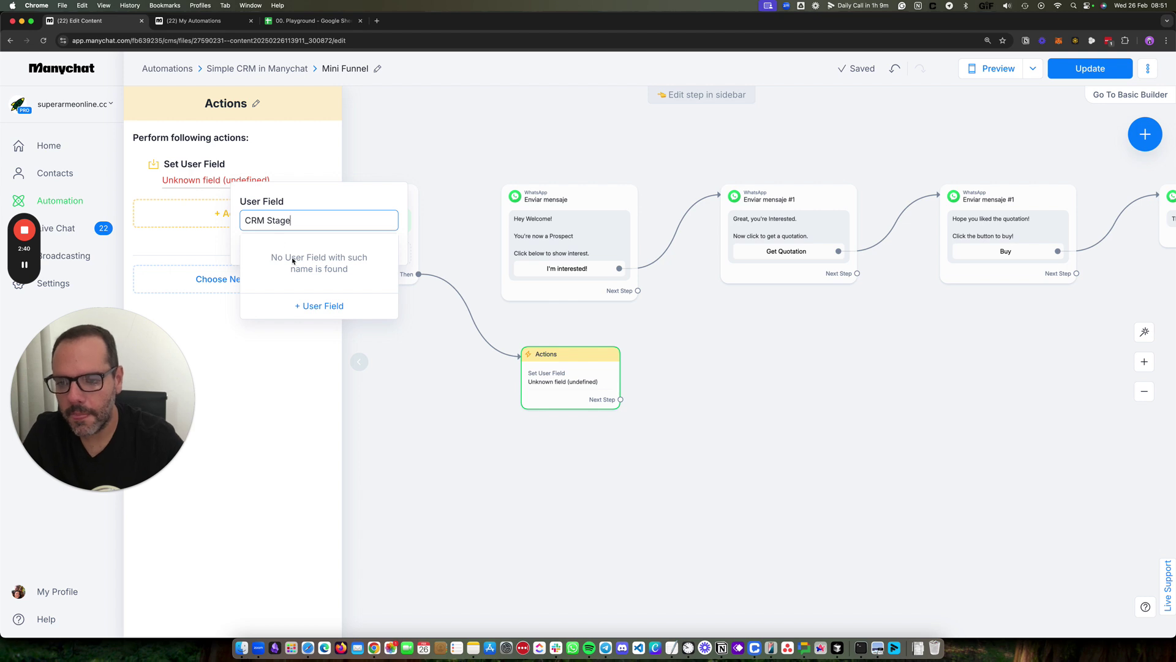
{"action": "key", "text": "super+a"}
{"action": "key", "text": "super+c"}
{"action": "left_click", "coordinate": [323, 306]}
{"action": "key", "text": "super+v"}
{"action": "left_click", "coordinate": [681, 363]}
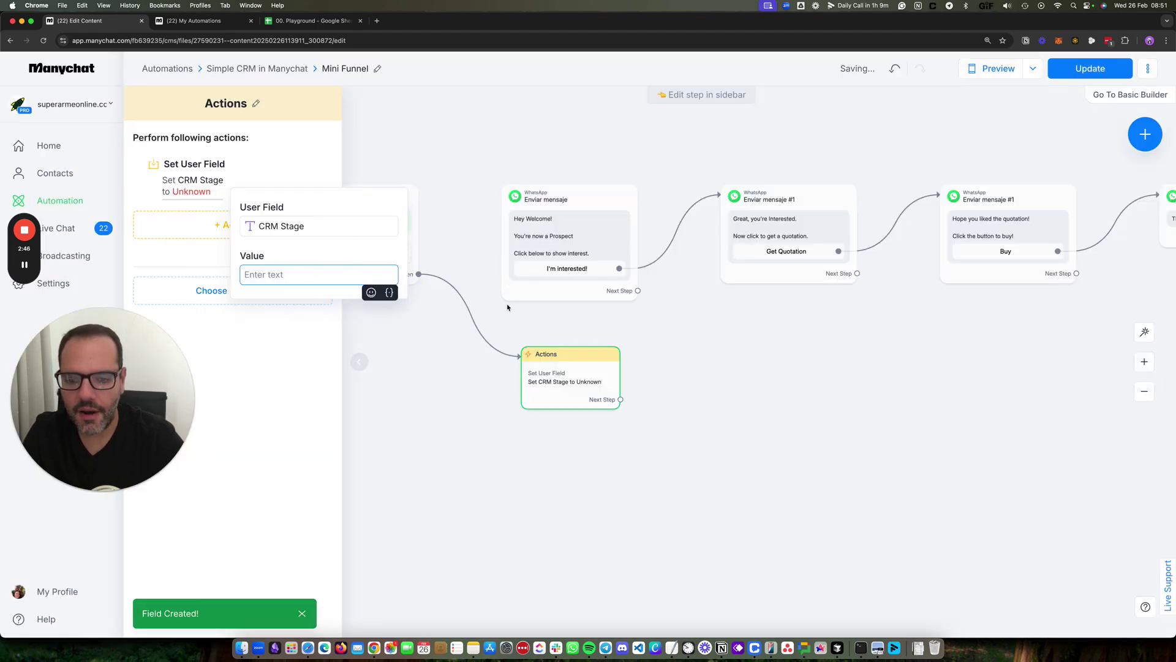
{"action": "type", "text": "Prospect"}
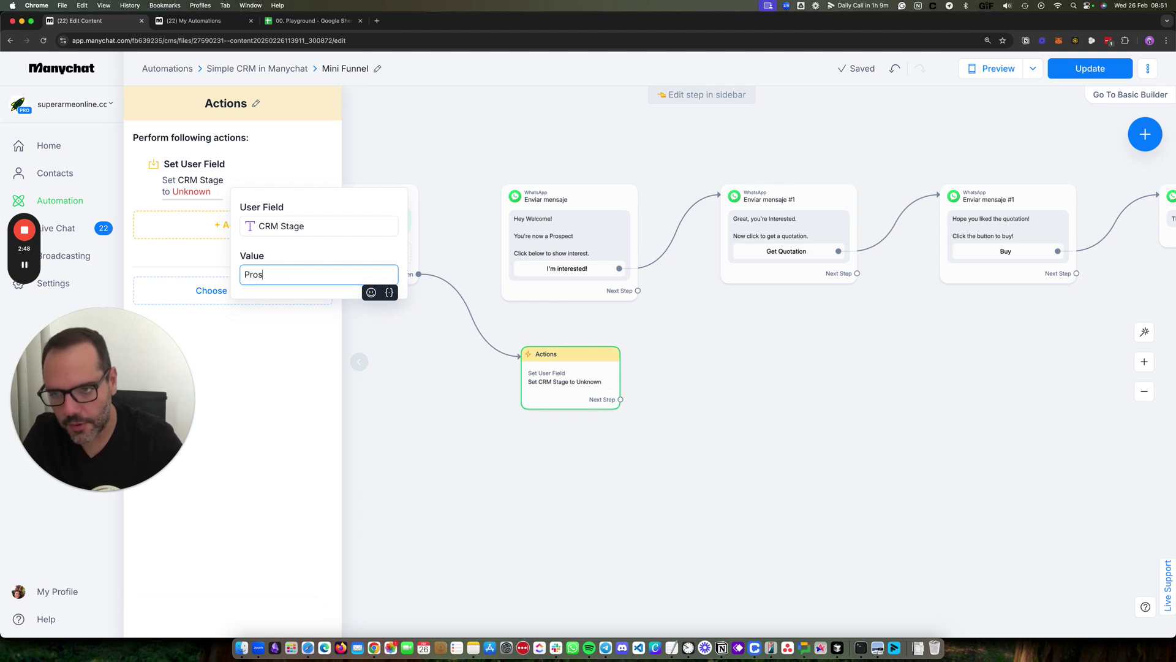
{"action": "left_click", "coordinate": [722, 389]}
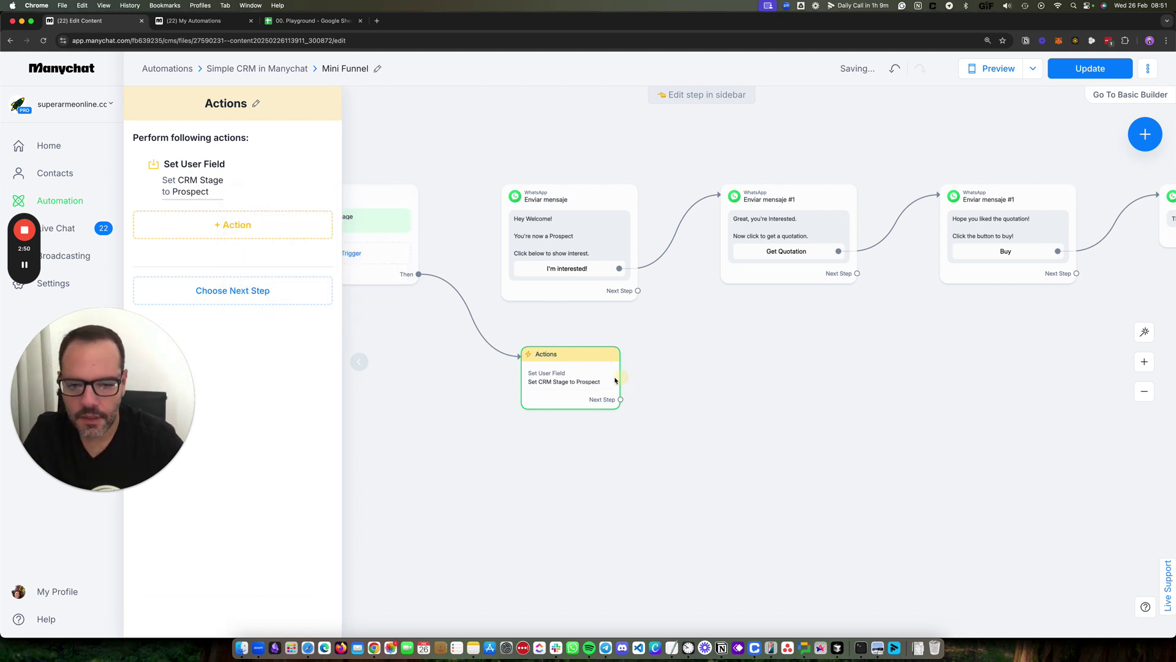
Step: Shift the Prospect Actions step toward the trigger and connect its Next Step to the "Hey Welcome!" message
{"action": "left_click_drag", "start_coordinate": [615, 377], "coordinate": [536, 379]}
{"action": "left_click", "coordinate": [541, 402]}
{"action": "left_click", "coordinate": [549, 262]}
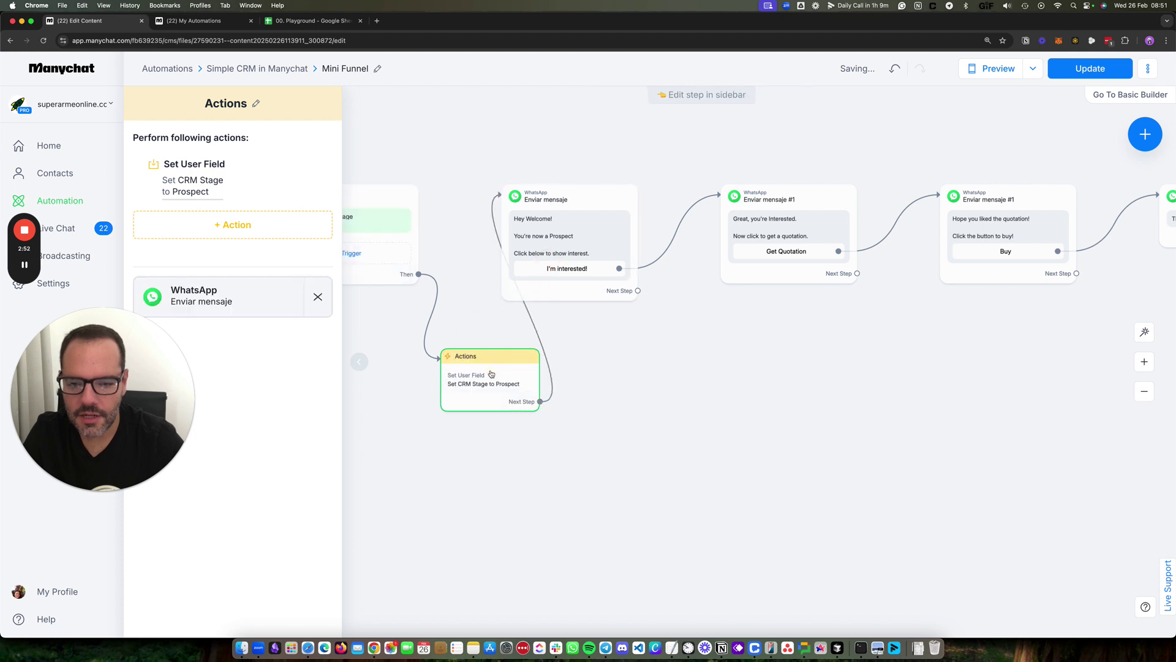
Step: Duplicate the Prospect Actions step and link the copy between the "I'm interested!" button and the "Great, you're Interested" message
{"action": "left_click", "coordinate": [479, 324]}
{"action": "left_click", "coordinate": [619, 268]}
{"action": "left_click", "coordinate": [818, 395]}
{"action": "left_click_drag", "start_coordinate": [819, 397], "coordinate": [696, 389]}
{"action": "left_click", "coordinate": [741, 406]}
{"action": "left_click", "coordinate": [733, 201]}
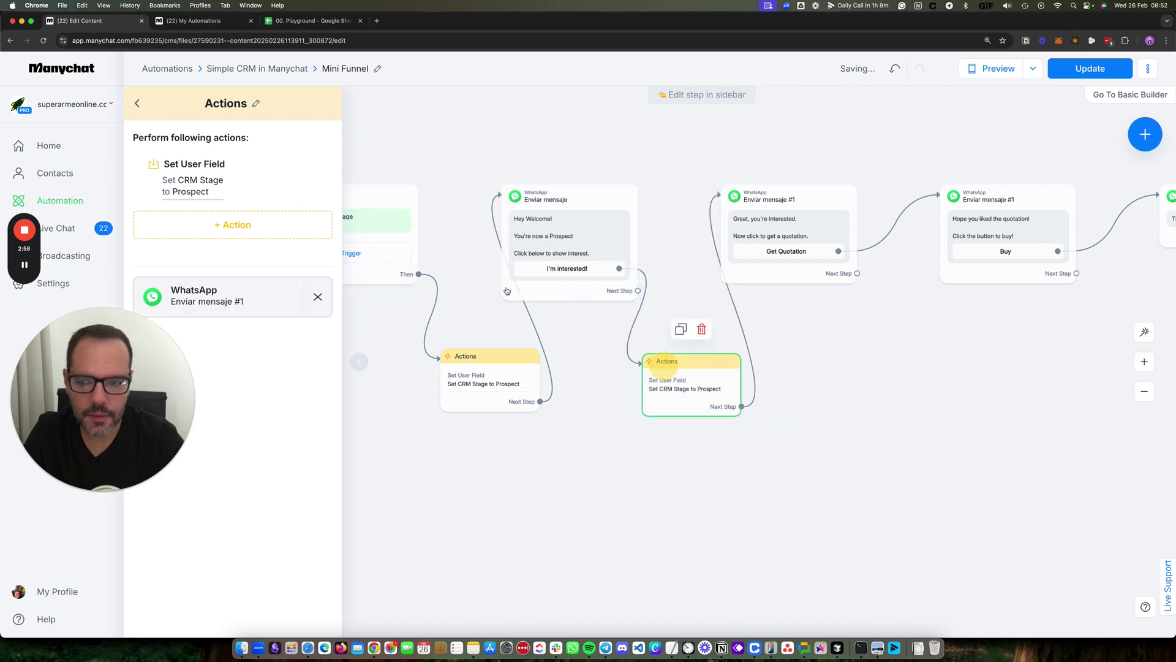
Step: Set the duplicated step's CRM Stage value to Interested
{"action": "left_click", "coordinate": [255, 197]}
{"action": "double_click", "coordinate": [277, 274]}
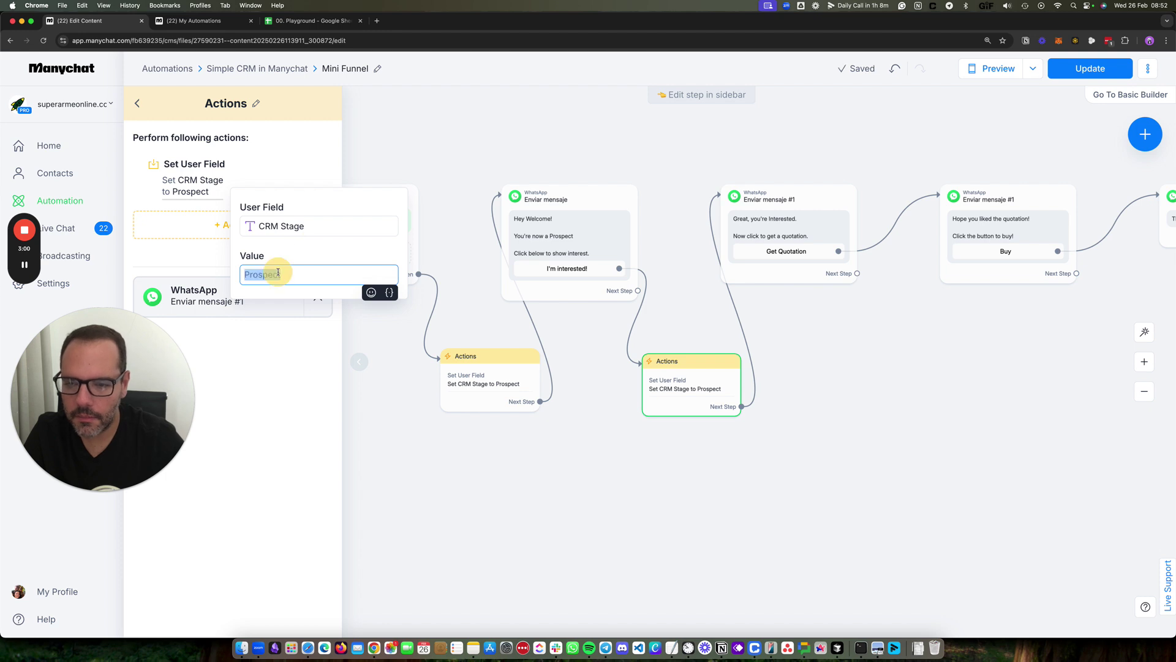
{"action": "type", "text": "Interested"}
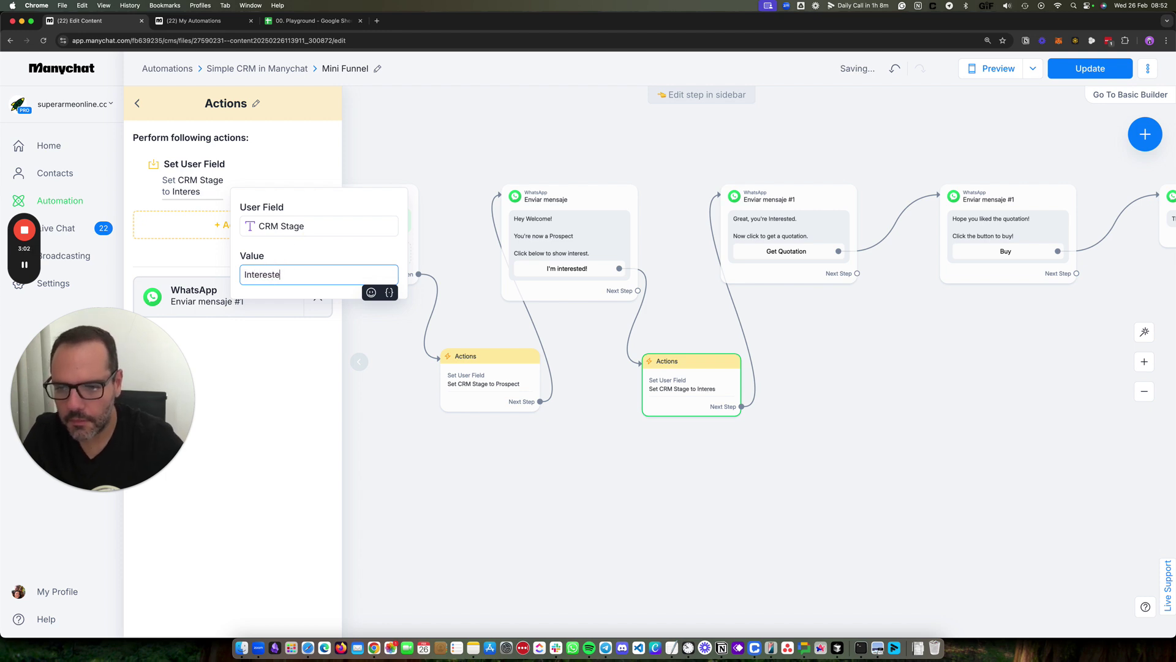
{"action": "left_click", "coordinate": [896, 389]}
Step: Duplicate the Interested Actions step and connect the "Get Quotation" button to the copy
{"action": "scroll", "coordinate": [897, 389], "scroll_direction": "right", "scroll_amount": 3}
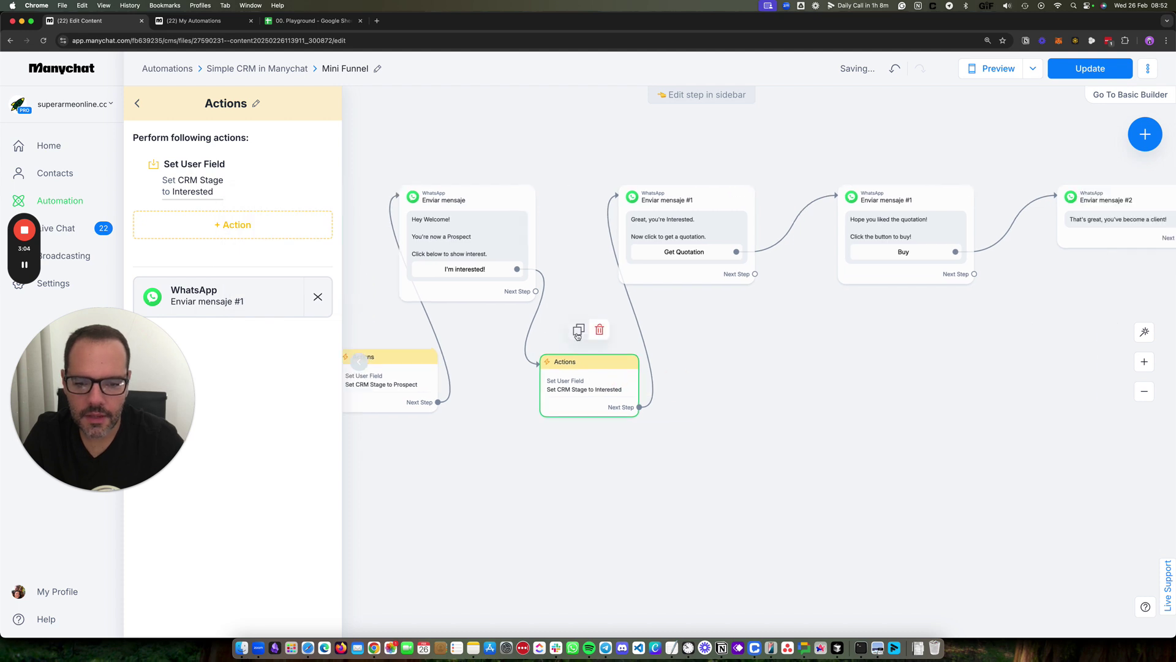
{"action": "left_click", "coordinate": [603, 329]}
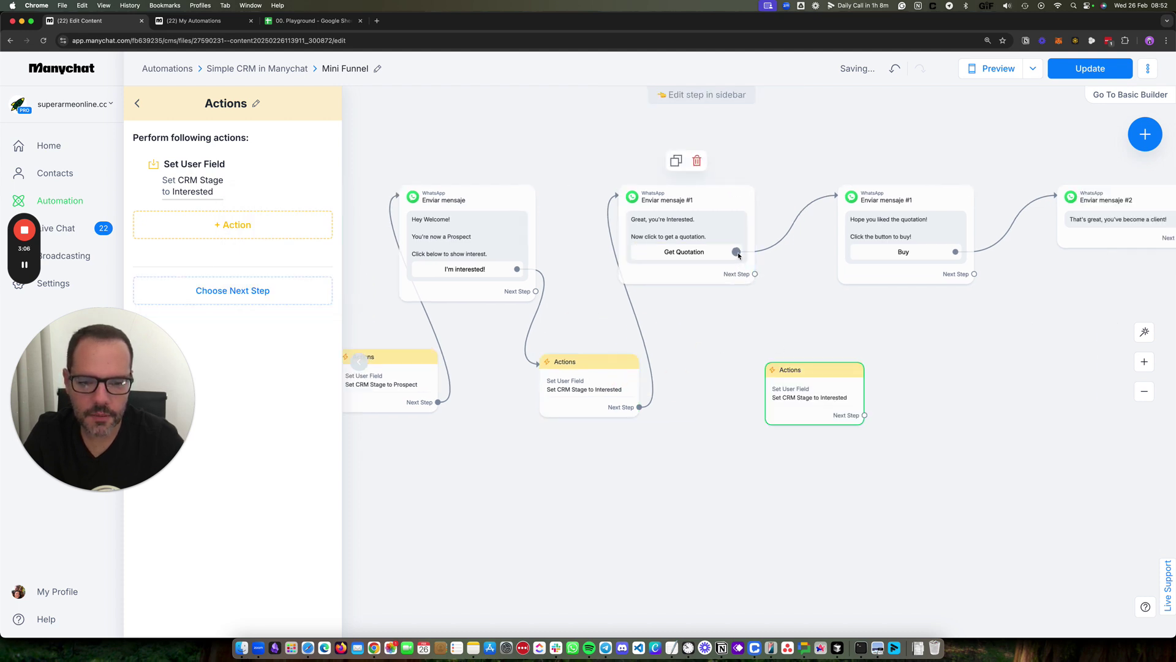
{"action": "left_click_drag", "start_coordinate": [736, 252], "coordinate": [777, 376]}
{"action": "left_click", "coordinate": [776, 377]}
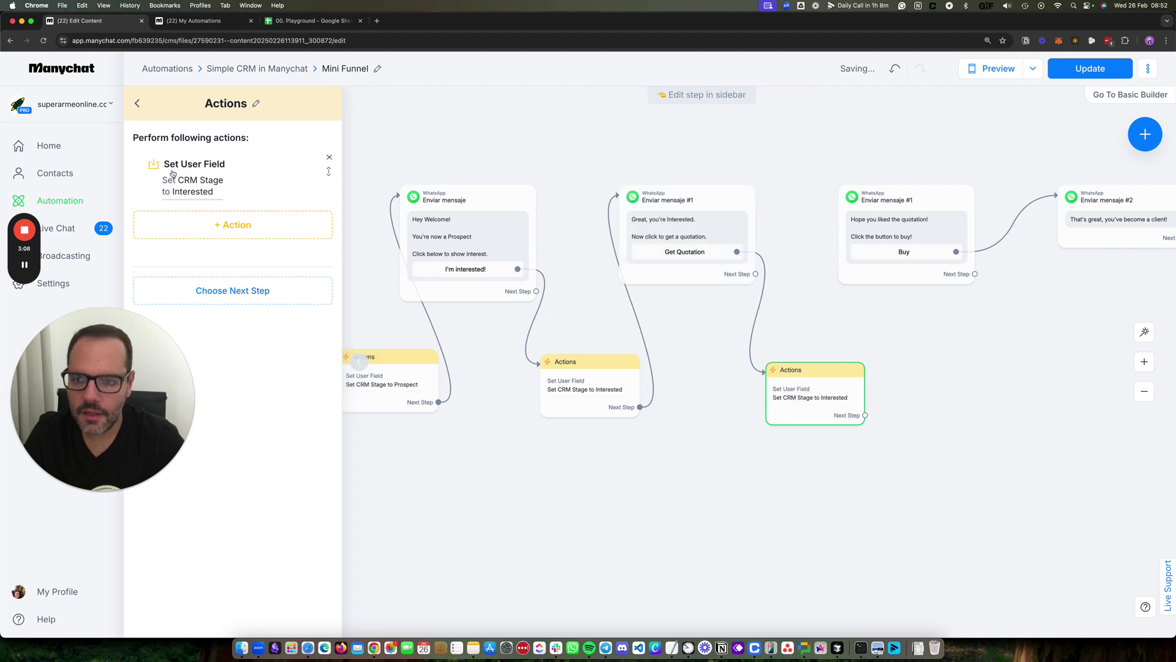
Step: Set the copy's CRM Stage value to Got Quotation and connect its Next Step to the "Hope you liked the quotation!" message
{"action": "left_click", "coordinate": [183, 187]}
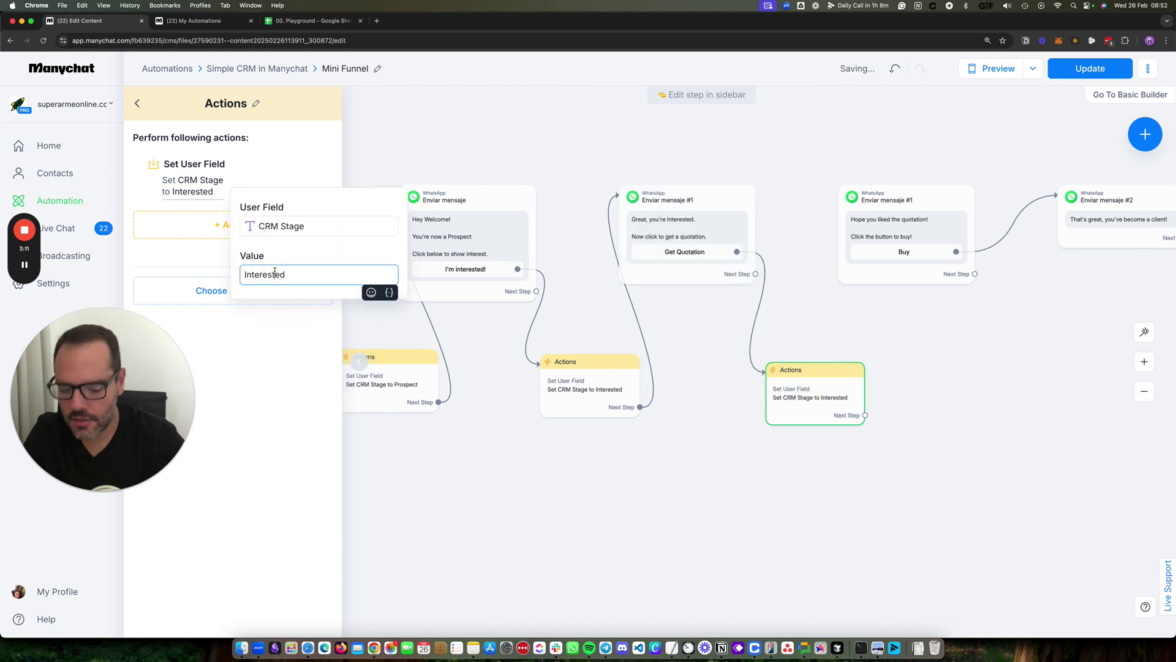
{"action": "double_click", "coordinate": [274, 271]}
{"action": "type", "text": "Go"}
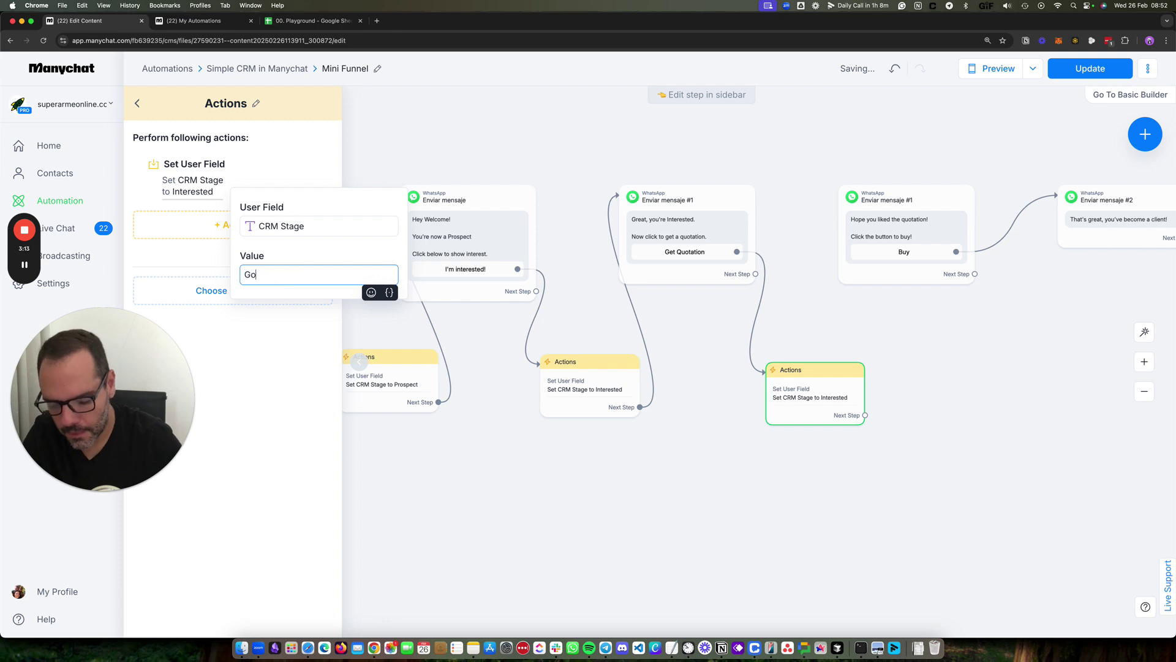
{"action": "type", "text": "t Quotation"}
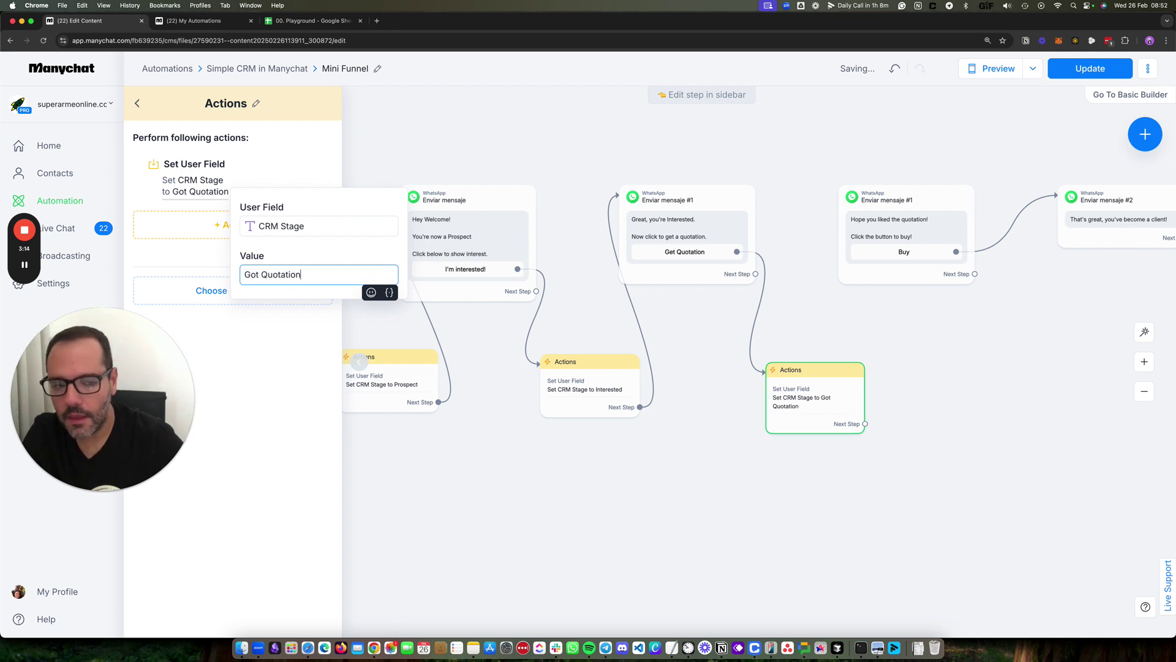
{"action": "left_click", "coordinate": [840, 348]}
{"action": "left_click_drag", "start_coordinate": [865, 423], "coordinate": [873, 254]}
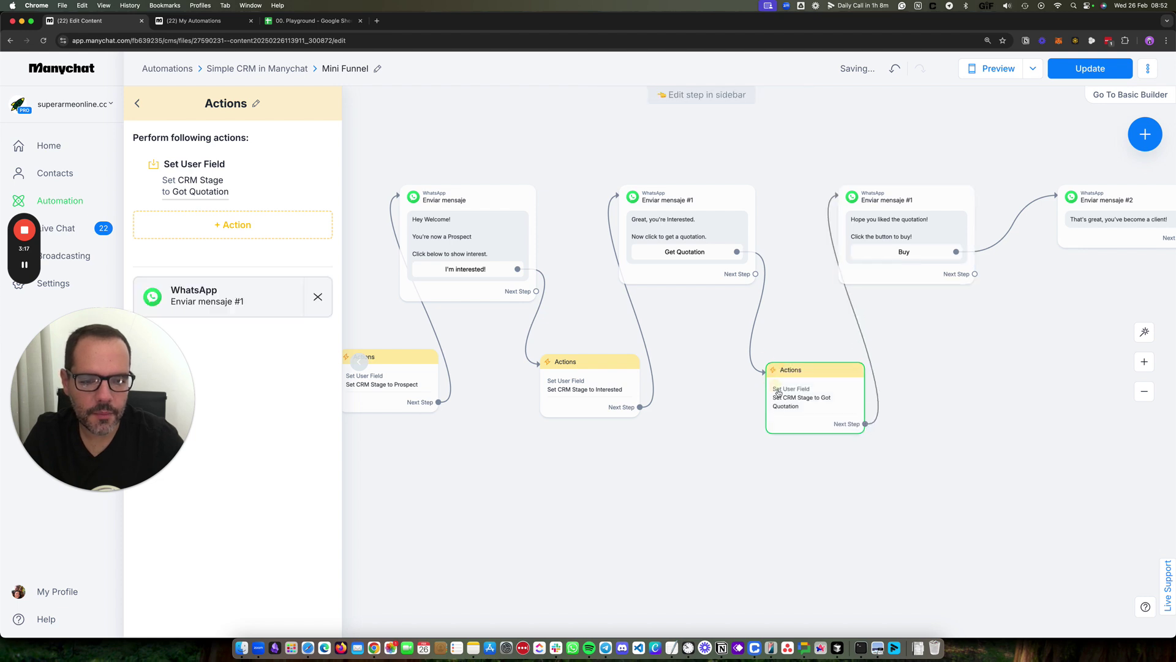
Step: Duplicate the Got Quotation Actions step and link the copy between the "Buy" button and the "That's great, you've become a client!" message
{"action": "left_click_drag", "start_coordinate": [911, 352], "coordinate": [610, 392]}
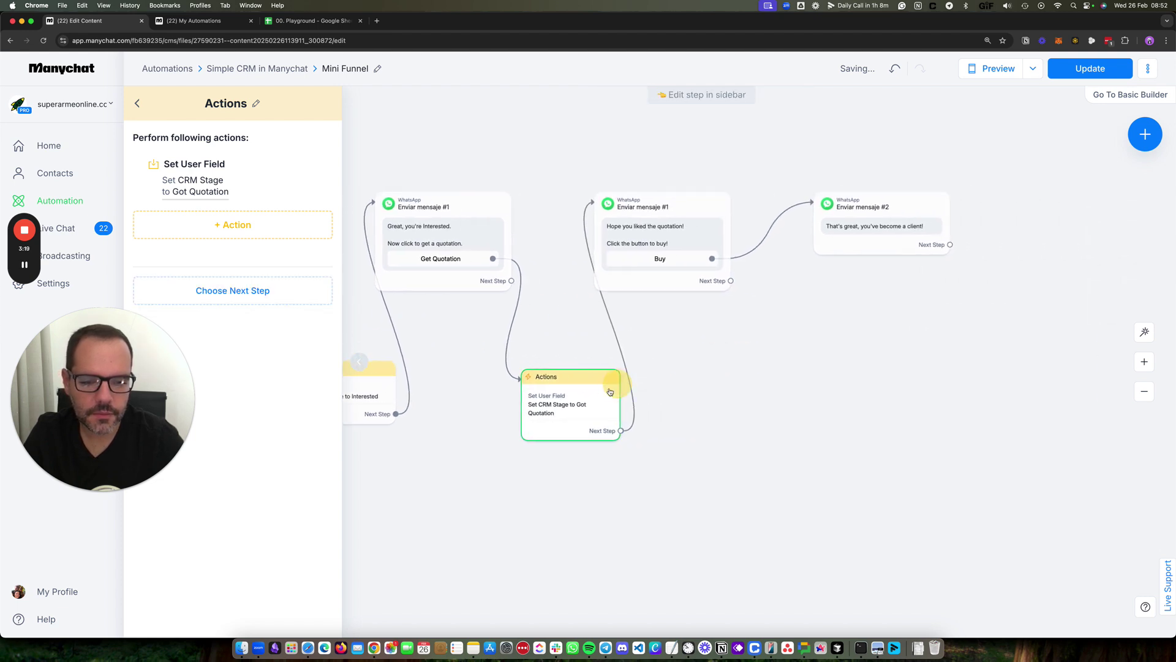
{"action": "scroll", "coordinate": [613, 392], "scroll_direction": "down", "scroll_amount": 2}
{"action": "left_click", "coordinate": [567, 316]}
{"action": "left_click_drag", "start_coordinate": [697, 248], "coordinate": [784, 384]}
{"action": "left_click_drag", "start_coordinate": [849, 415], "coordinate": [815, 364]}
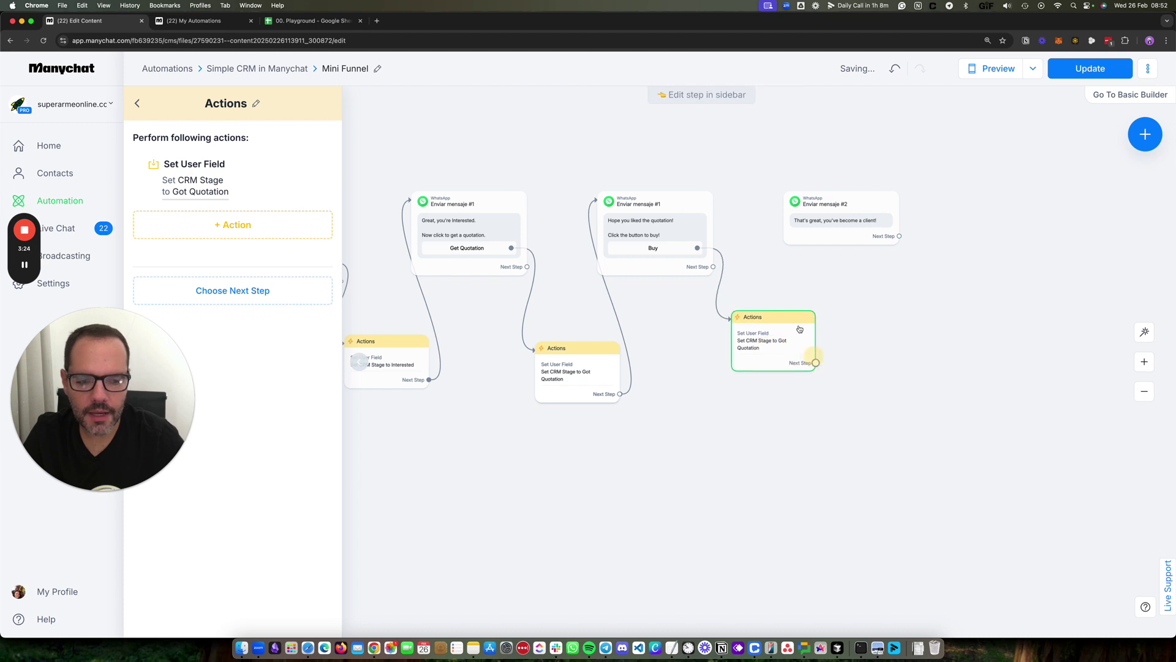
{"action": "left_click", "coordinate": [816, 363]}
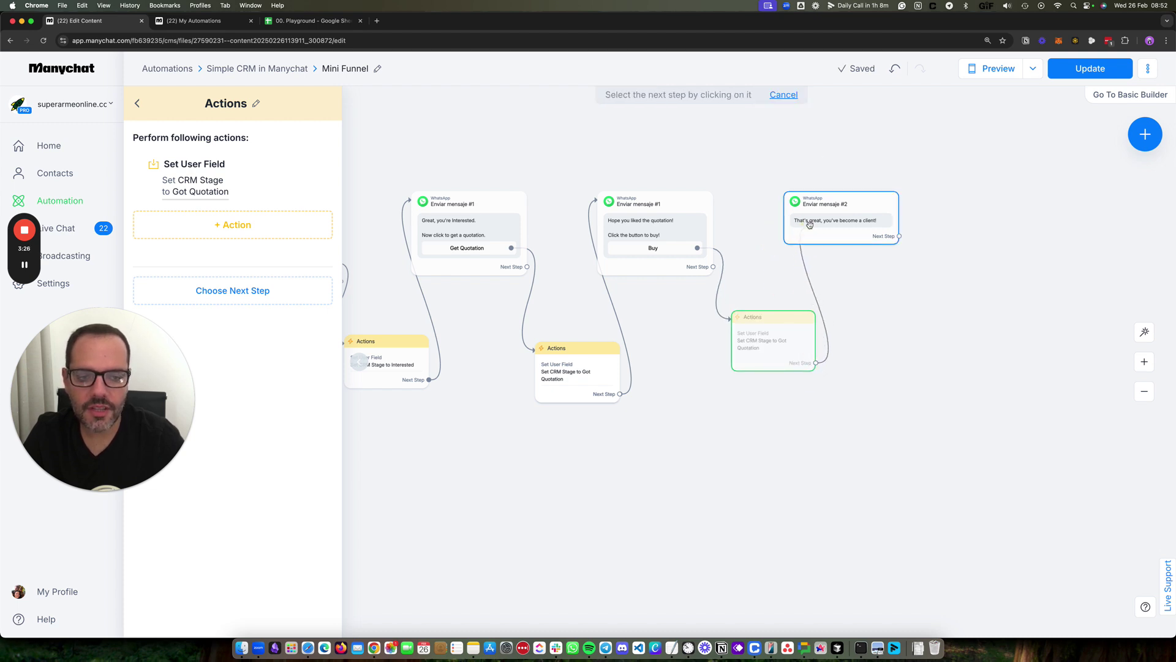
{"action": "left_click", "coordinate": [839, 211]}
Step: Set the CRM Stage value of the Actions step after the "Buy" button to Client
{"action": "left_click", "coordinate": [204, 191]}
{"action": "key", "text": "super+a"}
{"action": "type", "text": "Cl"}
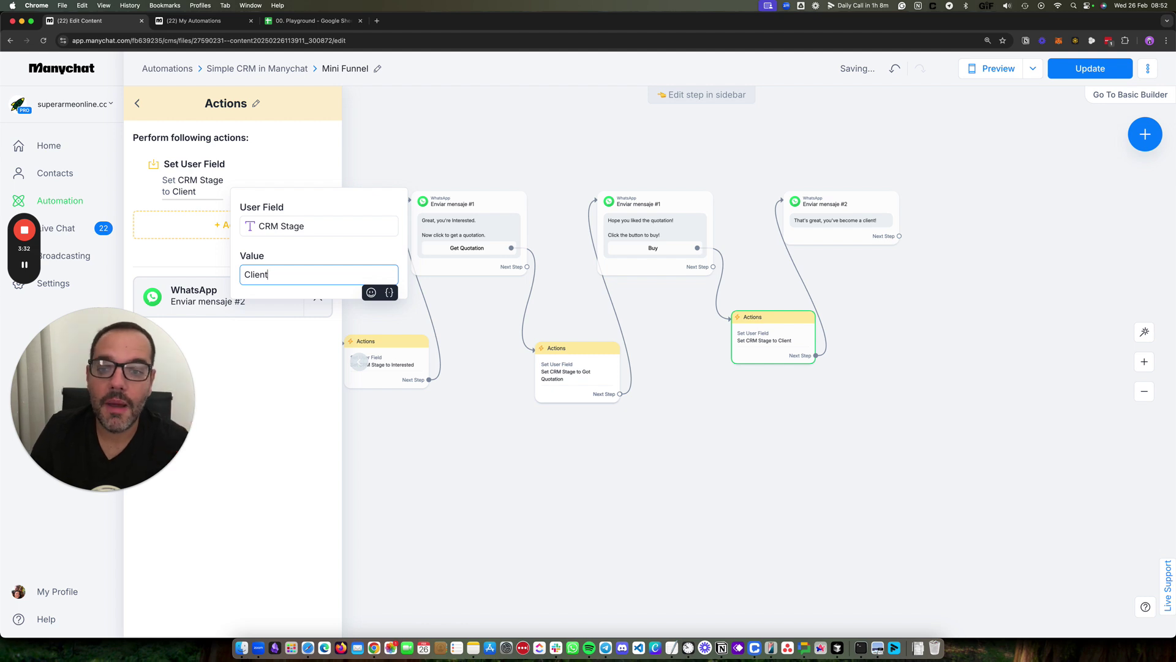
{"action": "left_click", "coordinate": [1055, 191]}
Step: Auto-arrange the flow and delete the unconnected Got Quotation Actions step left below it
{"action": "left_click", "coordinate": [1144, 332]}
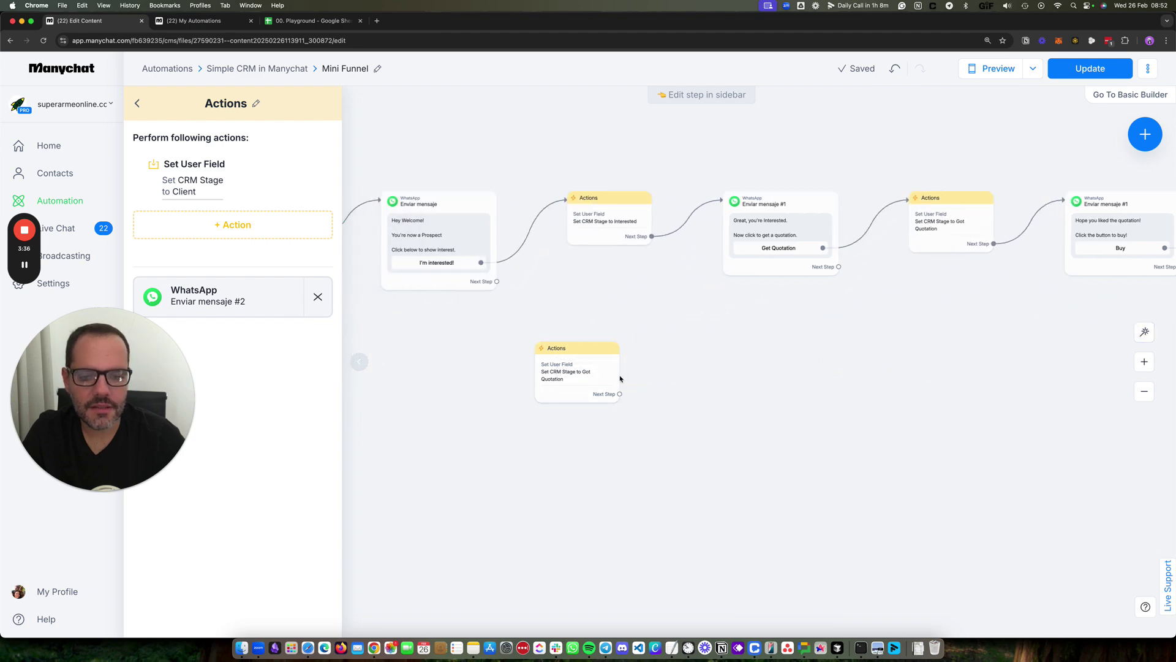
{"action": "left_click", "coordinate": [587, 319]}
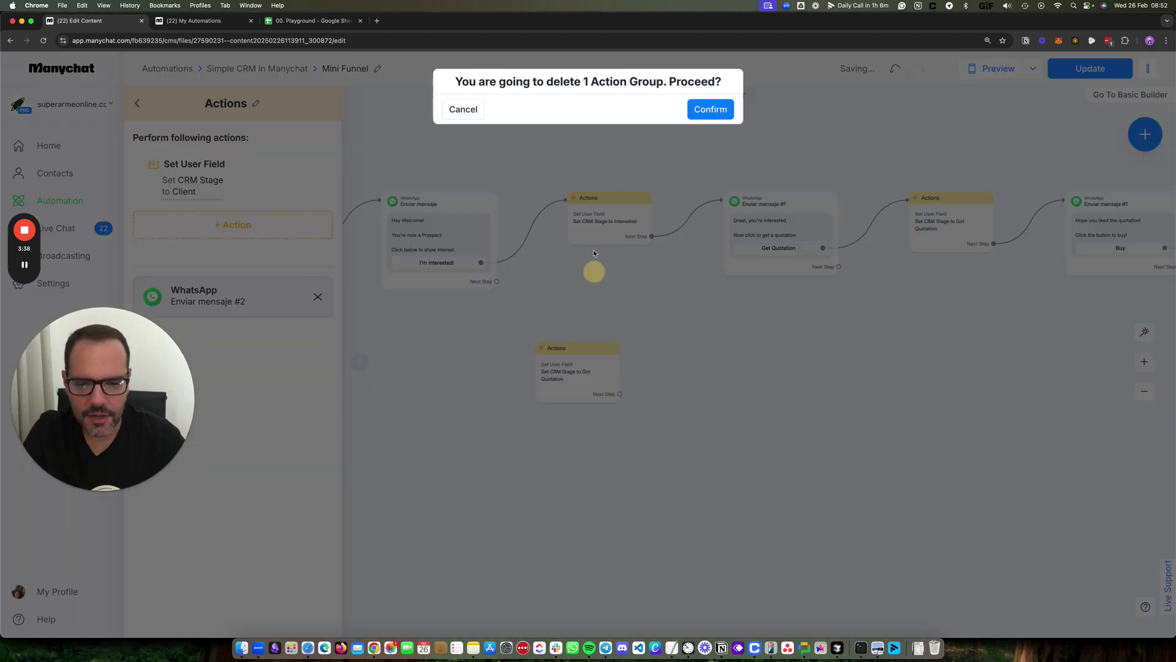
{"action": "left_click", "coordinate": [710, 109]}
{"action": "left_click", "coordinate": [467, 366]}
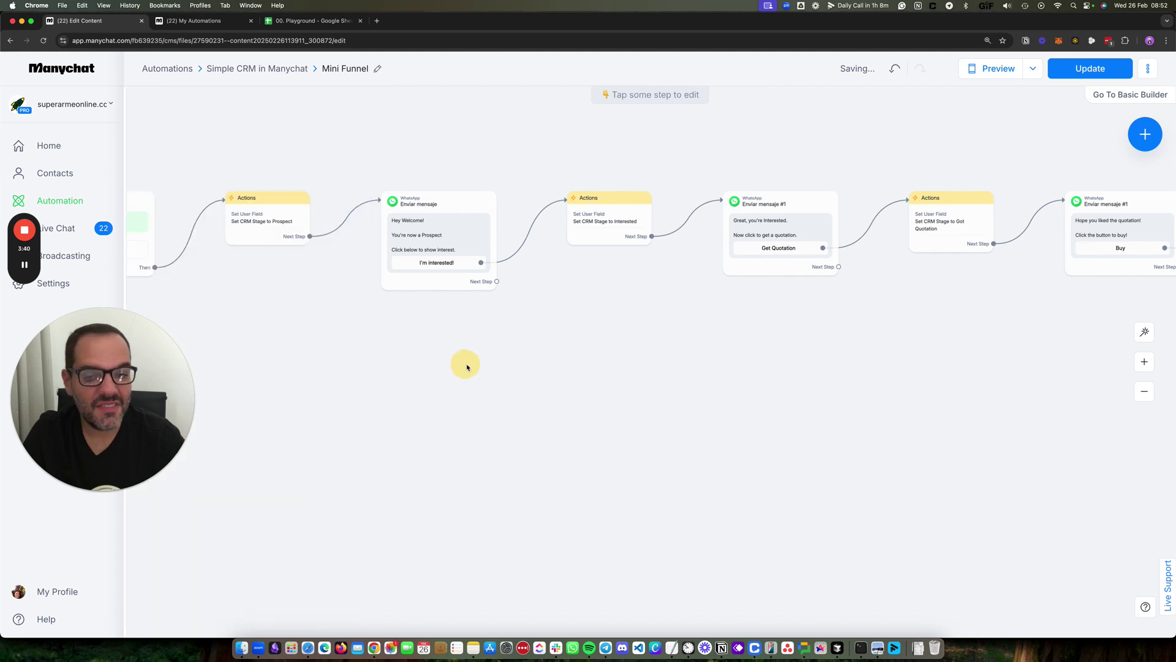
Step: Look over the whole Mini Funnel flow and publish its updated version
{"action": "scroll", "coordinate": [466, 366], "scroll_direction": "down", "scroll_amount": 3}
{"action": "scroll", "coordinate": [641, 384], "scroll_direction": "right", "scroll_amount": 2}
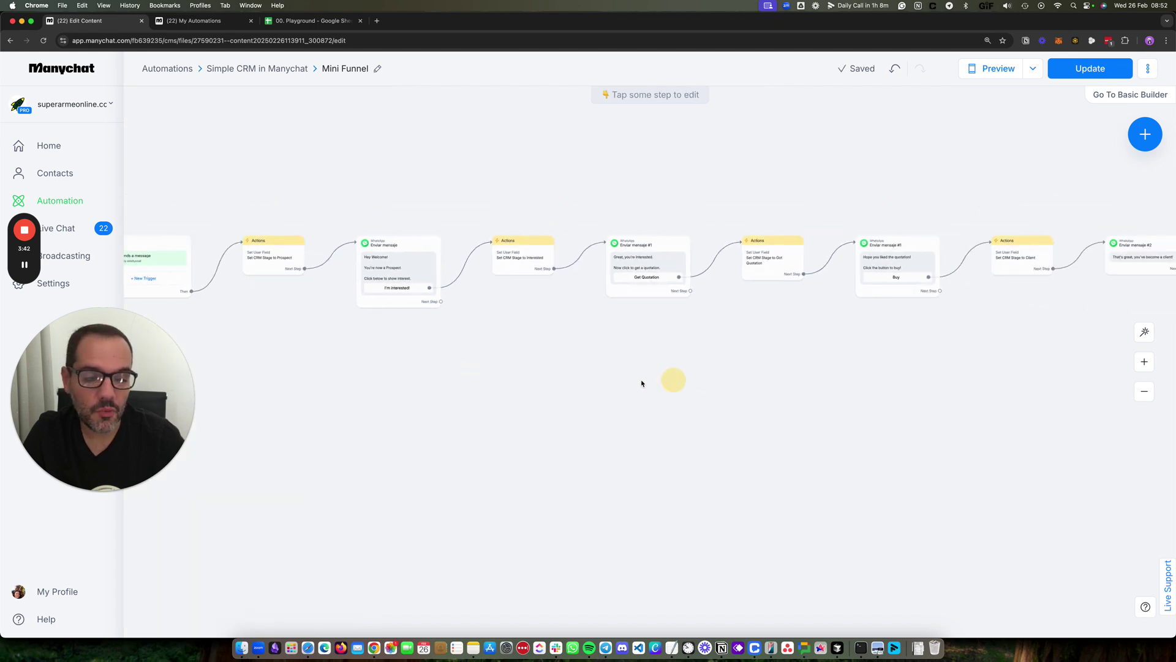
{"action": "scroll", "coordinate": [641, 383], "scroll_direction": "right", "scroll_amount": 1}
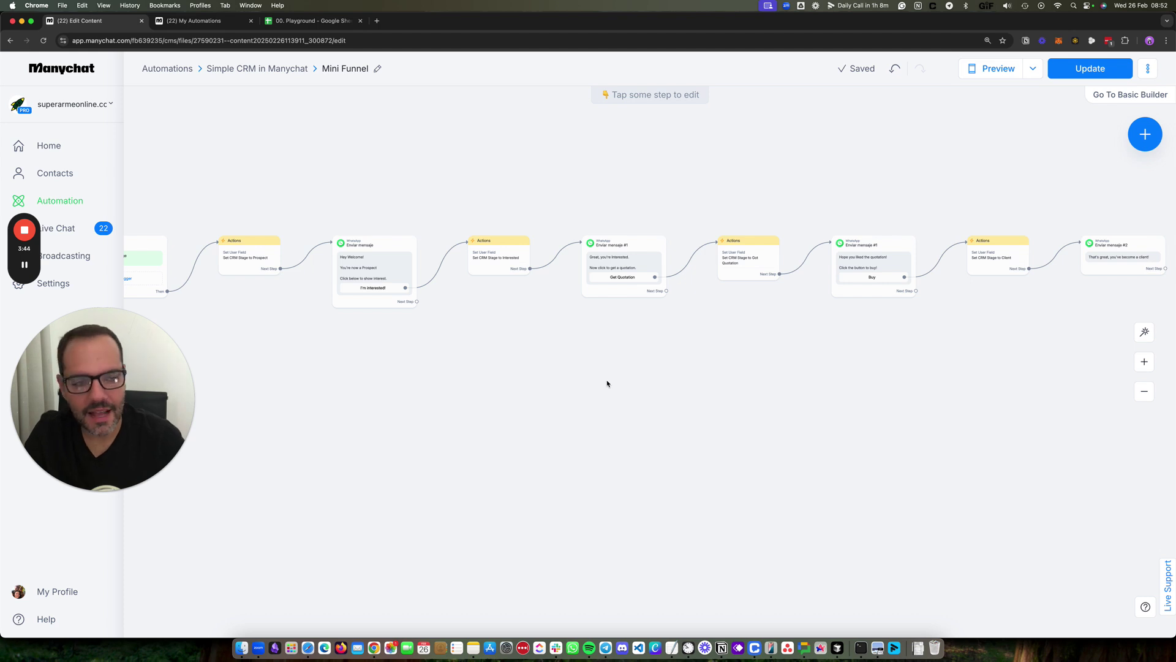
{"action": "scroll", "coordinate": [612, 380], "scroll_direction": "down", "scroll_amount": 1}
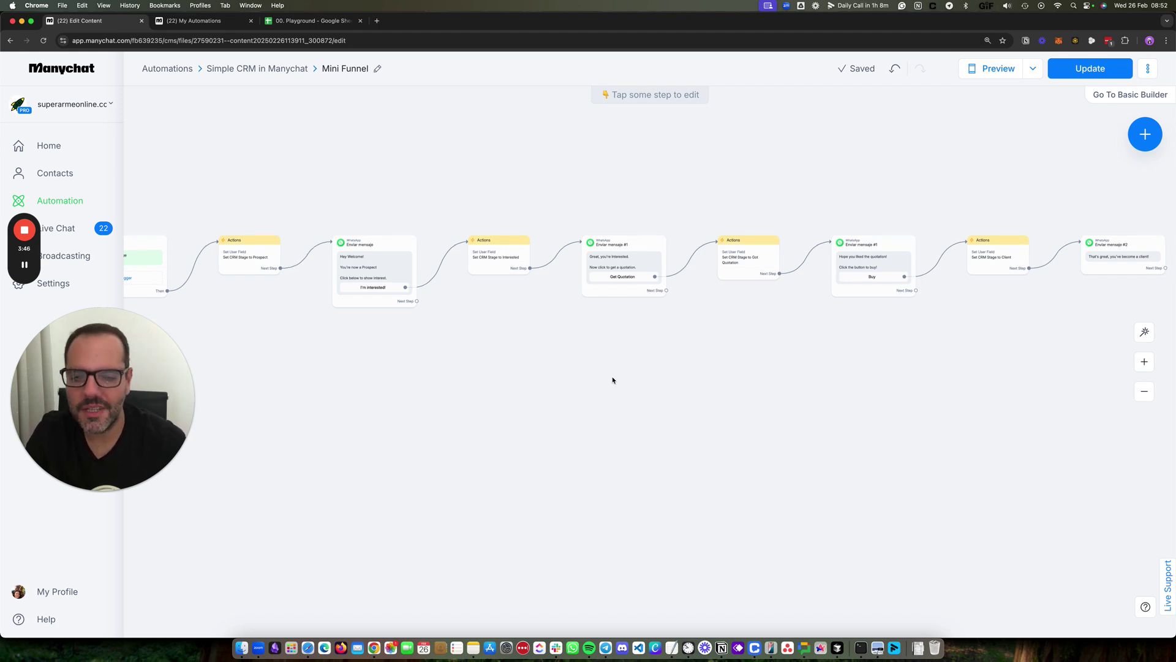
{"action": "left_click_drag", "start_coordinate": [639, 172], "coordinate": [681, 171]}
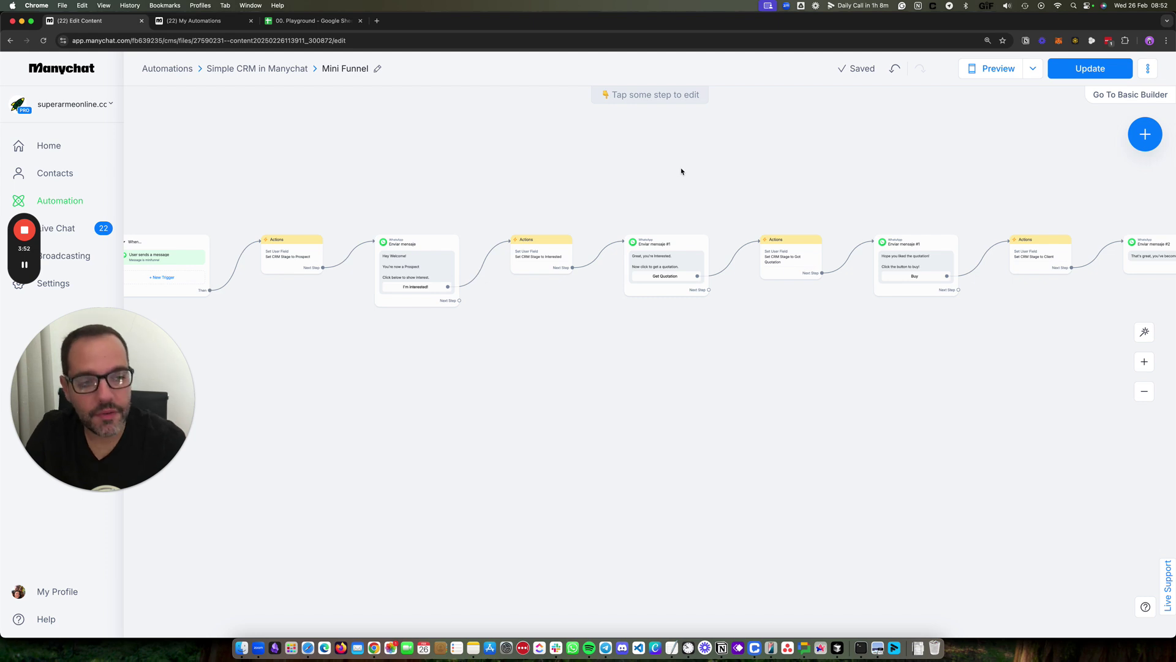
{"action": "left_click", "coordinate": [1095, 69]}
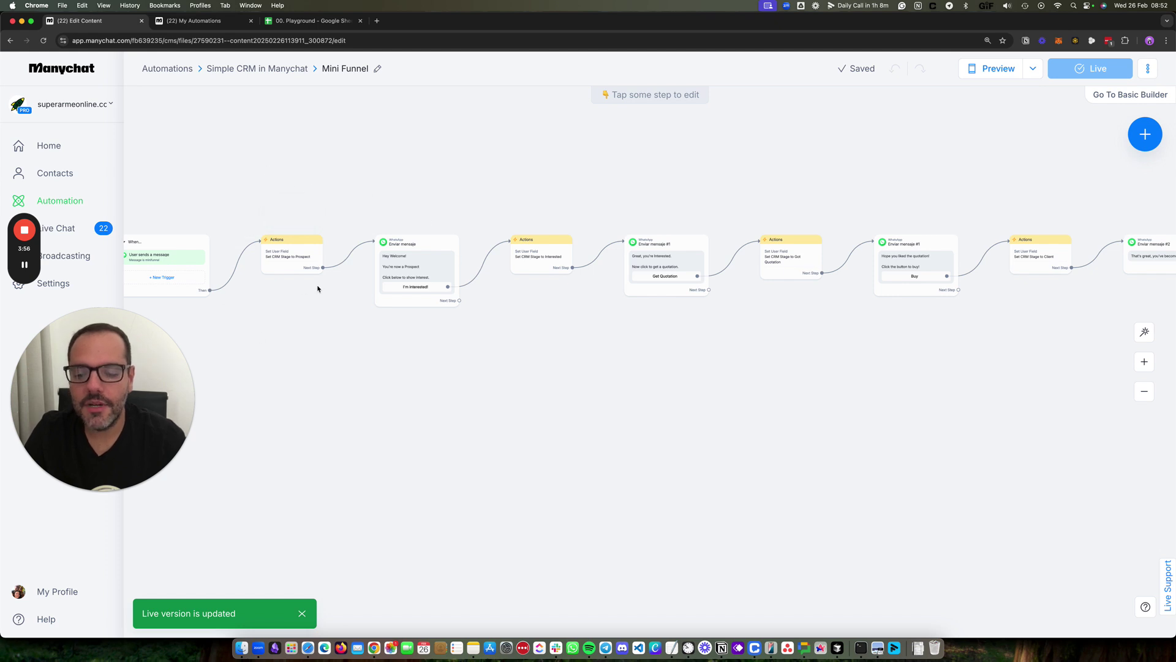
Step: Check the column headings of the Simple CRM in Manychat sheet in Google Sheets, and return to the Manychat flow
{"action": "mouse_move", "coordinate": [401, 266]}
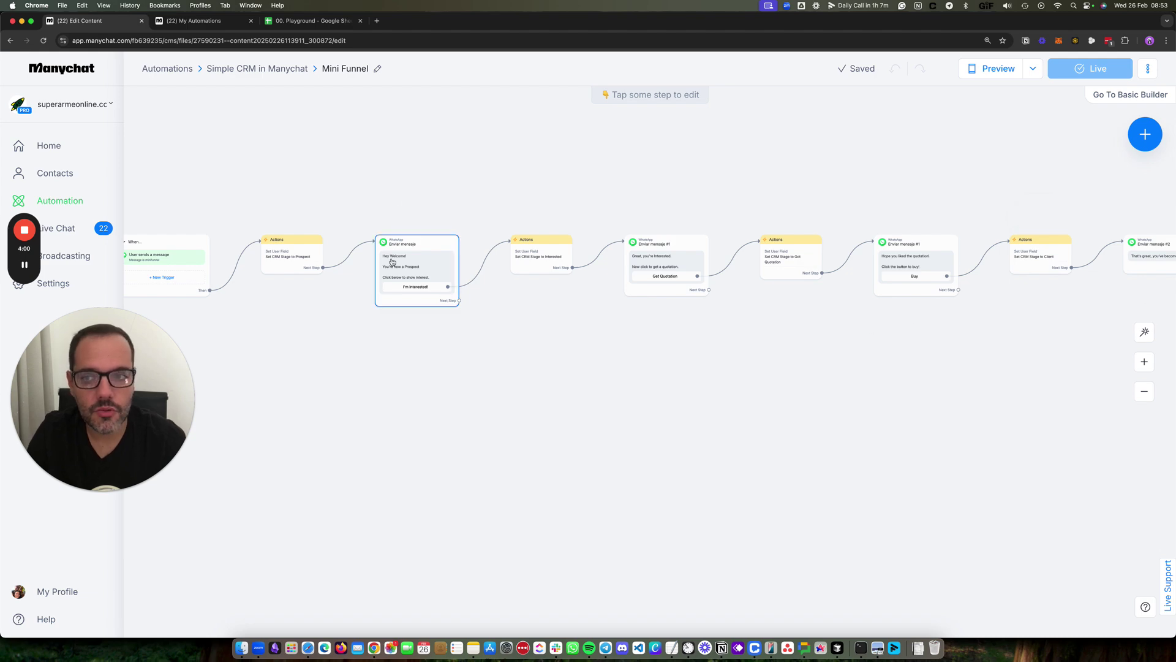
{"action": "left_click", "coordinate": [305, 20]}
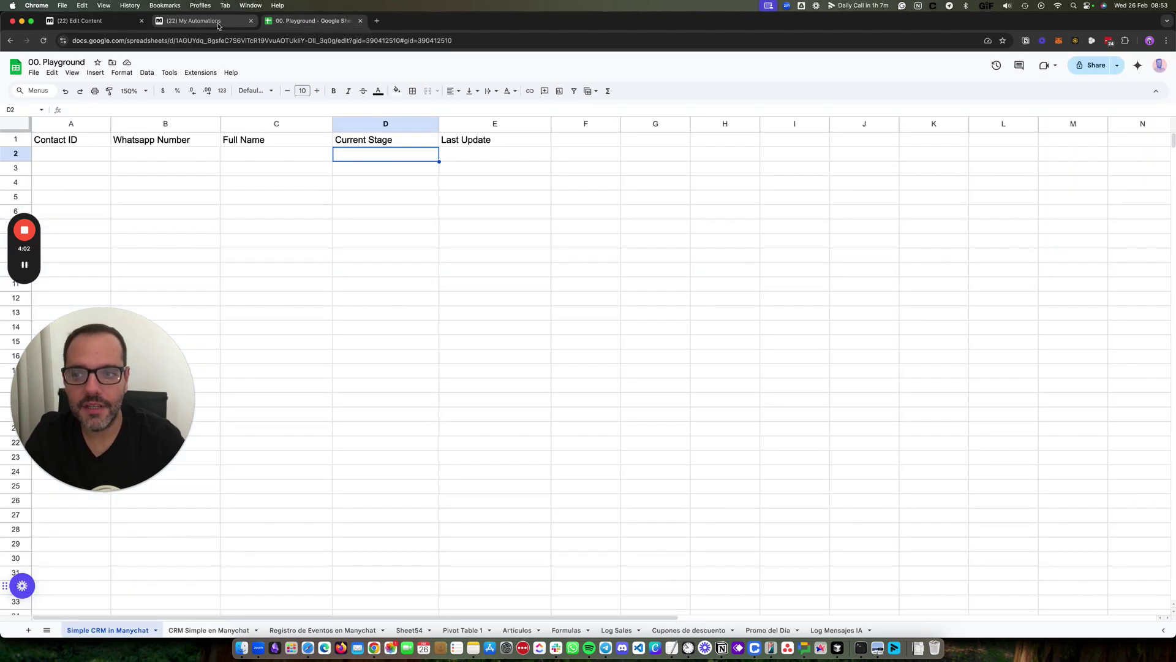
{"action": "left_click", "coordinate": [207, 25]}
{"action": "key", "text": "ctrl+Tab"}
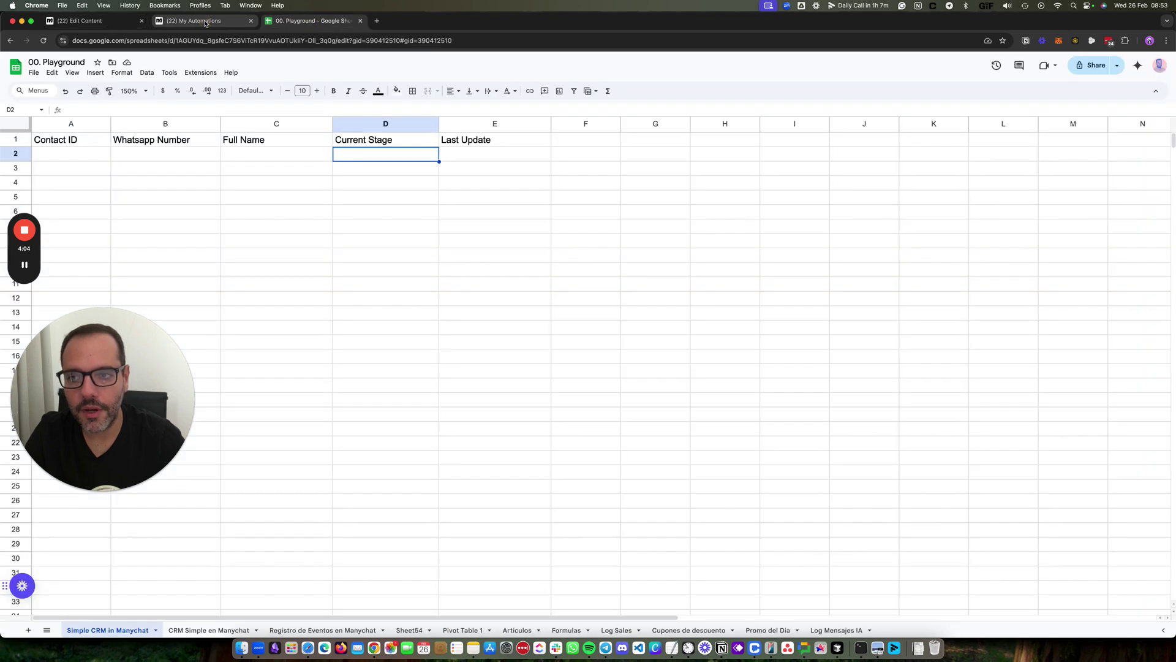
{"action": "left_click", "coordinate": [99, 21]}
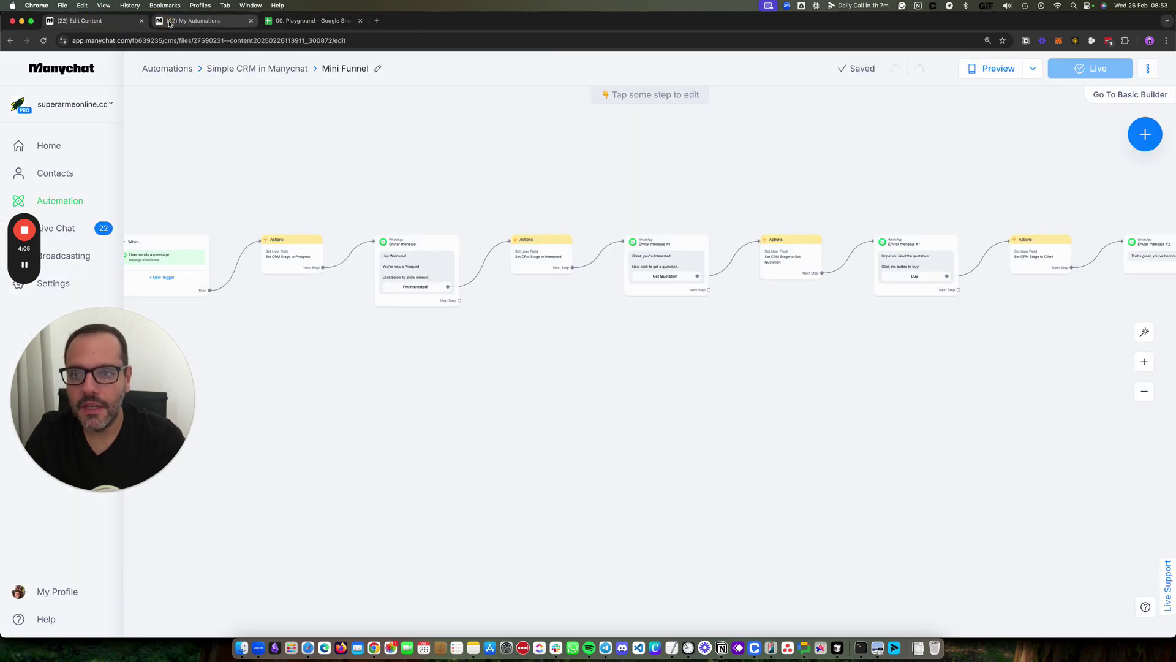
Step: Create a new automation from scratch in the Simple CRM in Manychat folder
{"action": "left_click", "coordinate": [205, 21]}
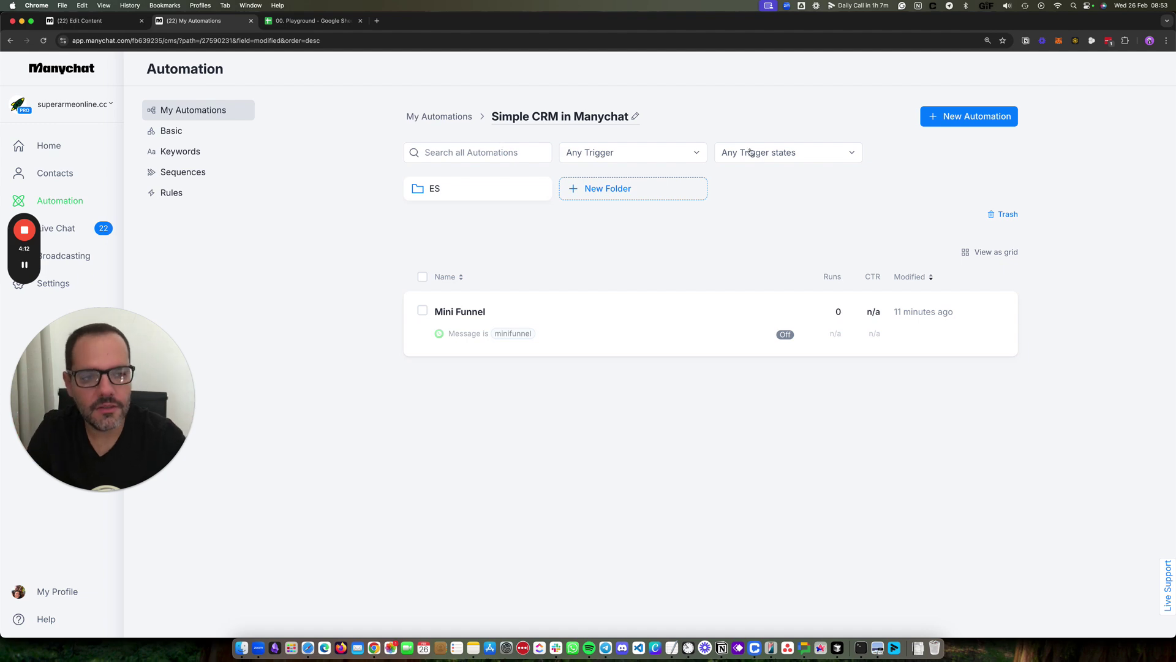
{"action": "left_click", "coordinate": [963, 120]}
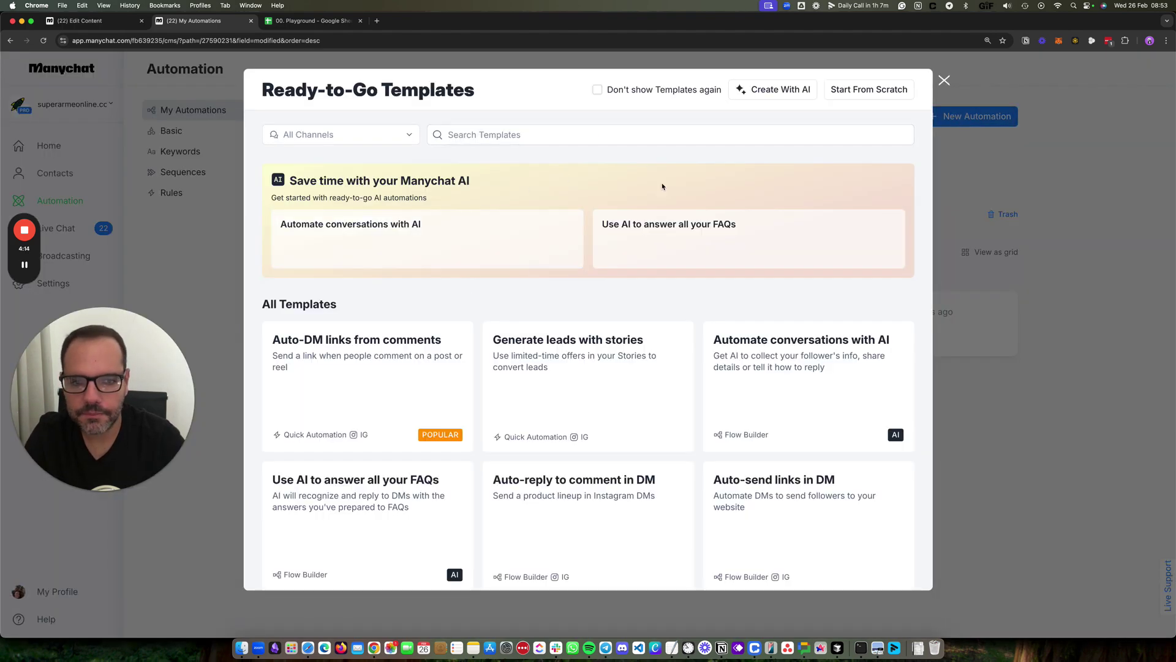
{"action": "left_click", "coordinate": [868, 90]}
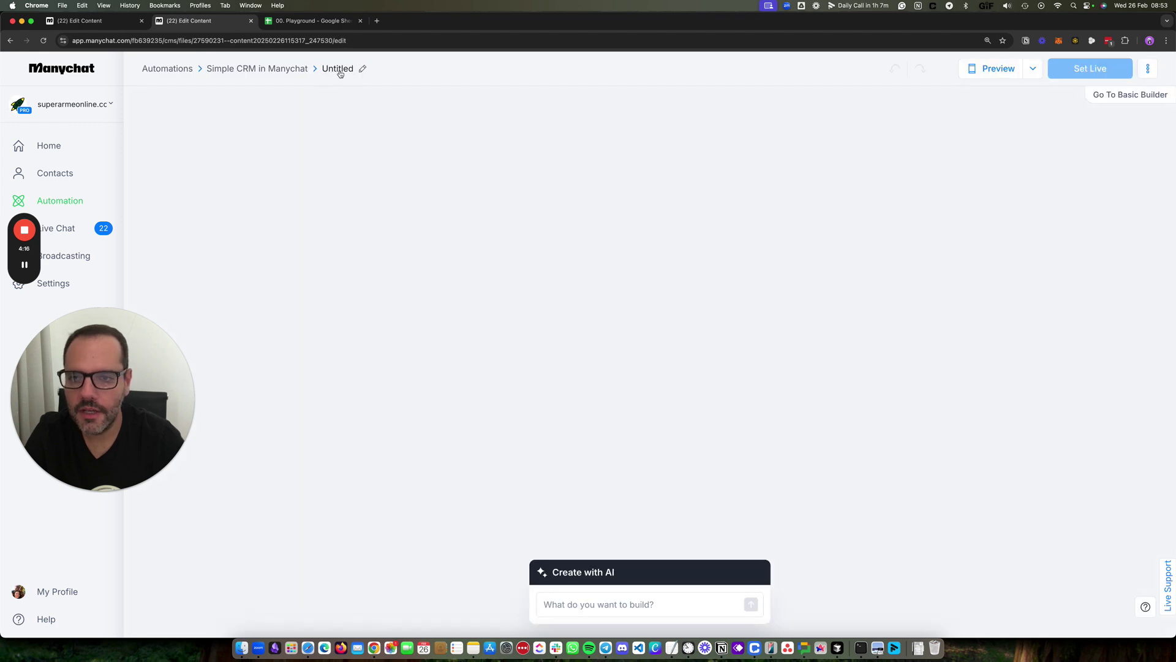
Step: Rename the new automation as Update Simple CRM
{"action": "left_click", "coordinate": [340, 70]}
{"action": "type", "text": "Updated"}
{"action": "key", "text": "BackSpace"}
{"action": "key", "text": "BackSpace"}
{"action": "key", "text": "BackSpace"}
{"action": "key", "text": "BackSpace"}
{"action": "type", "text": "sat"}
{"action": "key", "text": "BackSpace"}
{"action": "key", "text": "BackSpace"}
{"action": "key", "text": "BackSpace"}
{"action": "type", "text": "ate CRM"}
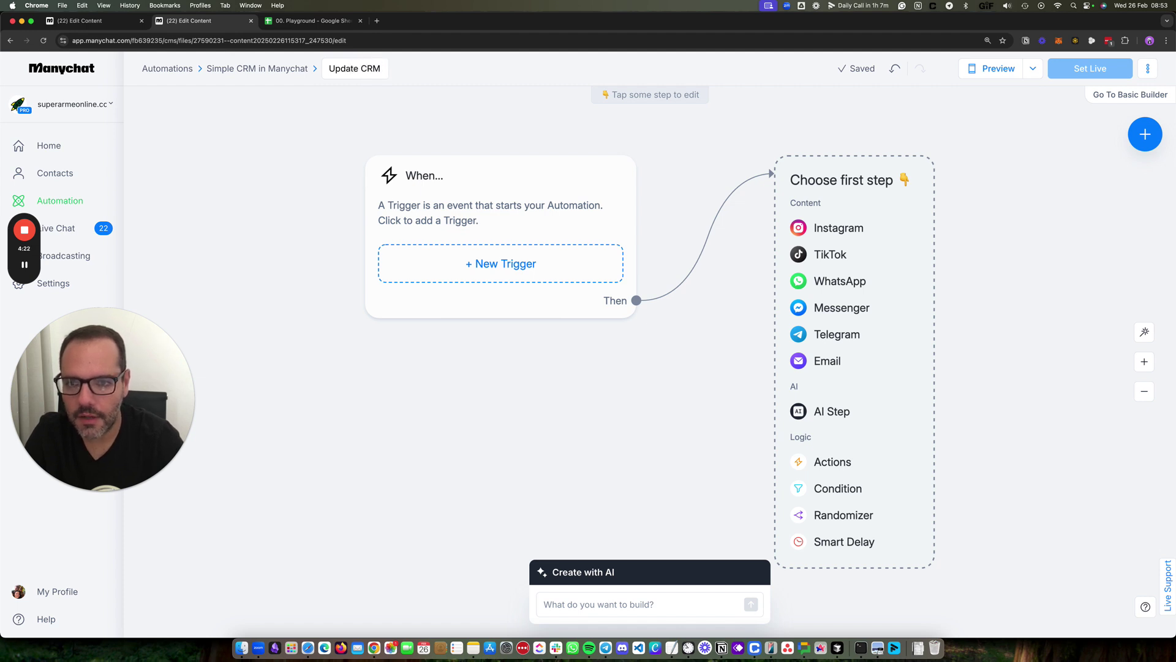
{"action": "type", "text": " Simple"}
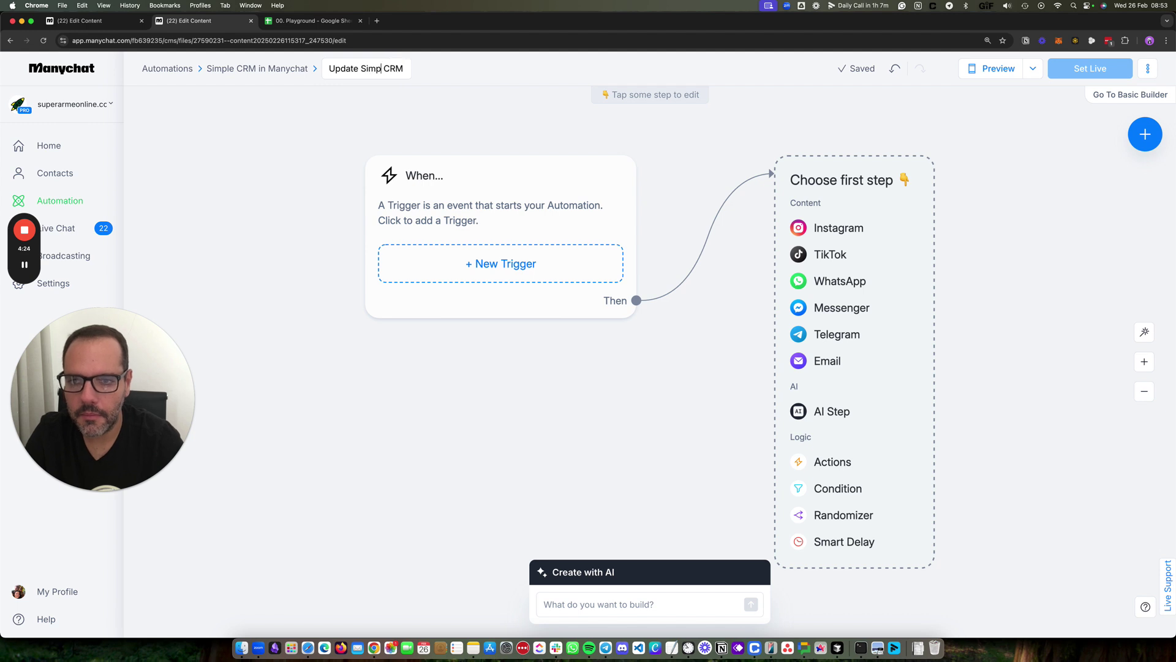
{"action": "key", "text": "Return"}
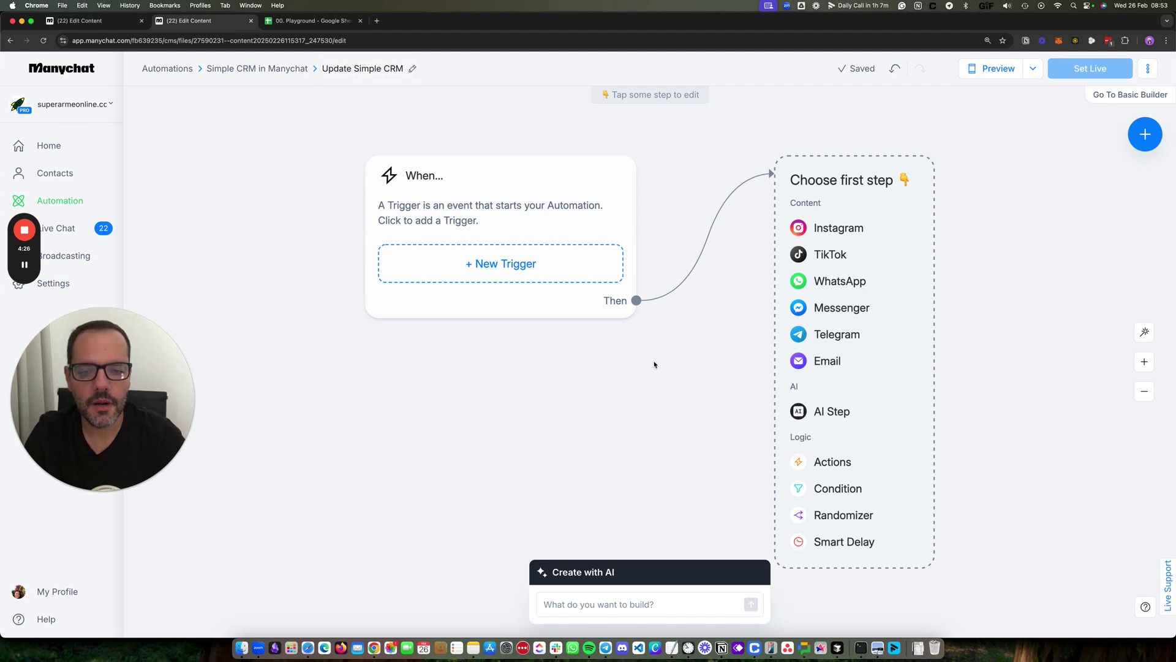
Step: Make Actions the first step of the automation and add a Google Sheets Insert Row action to it
{"action": "left_click_drag", "start_coordinate": [653, 362], "coordinate": [488, 349]}
{"action": "mouse_move", "coordinate": [553, 205]}
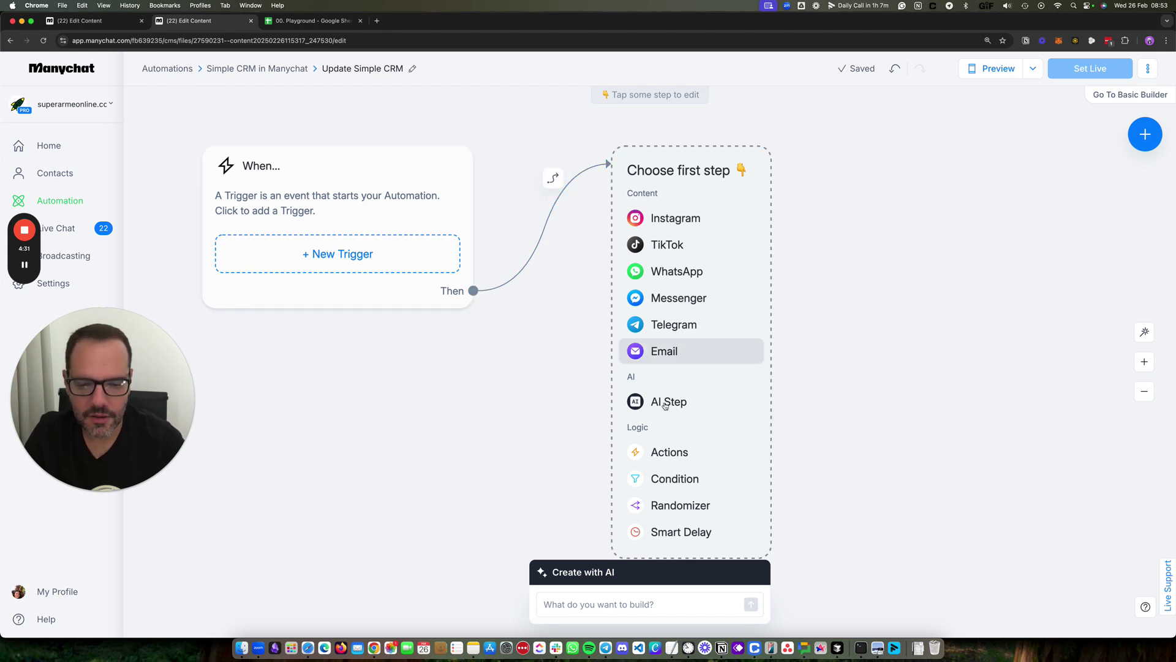
{"action": "left_click", "coordinate": [676, 451]}
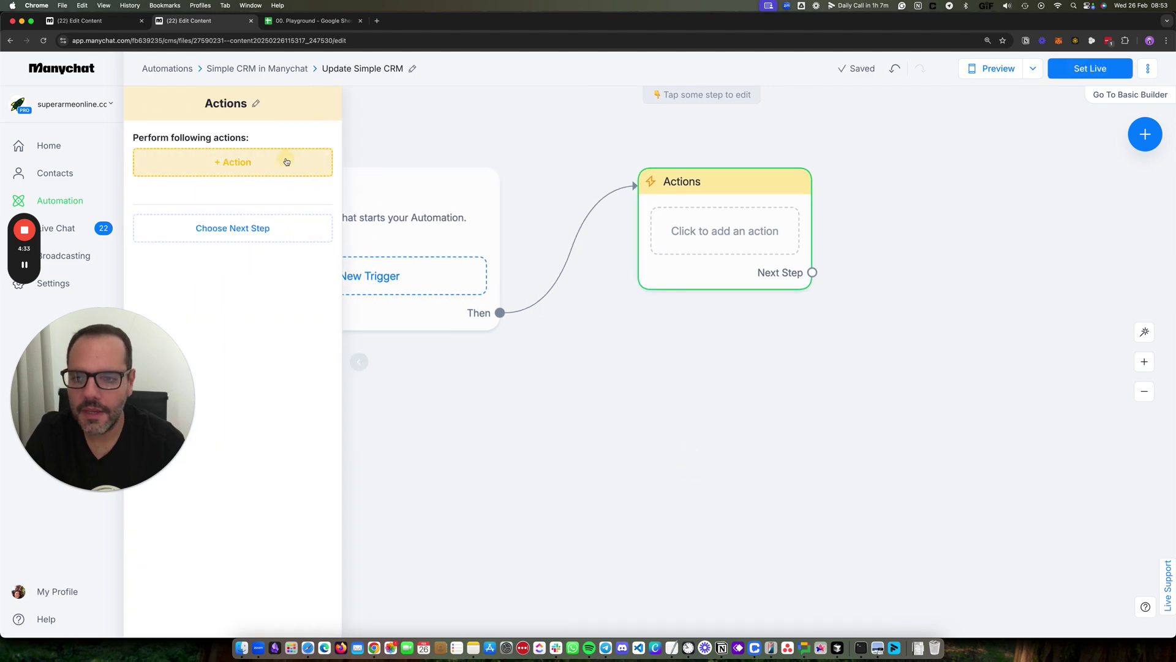
{"action": "left_click", "coordinate": [285, 158]}
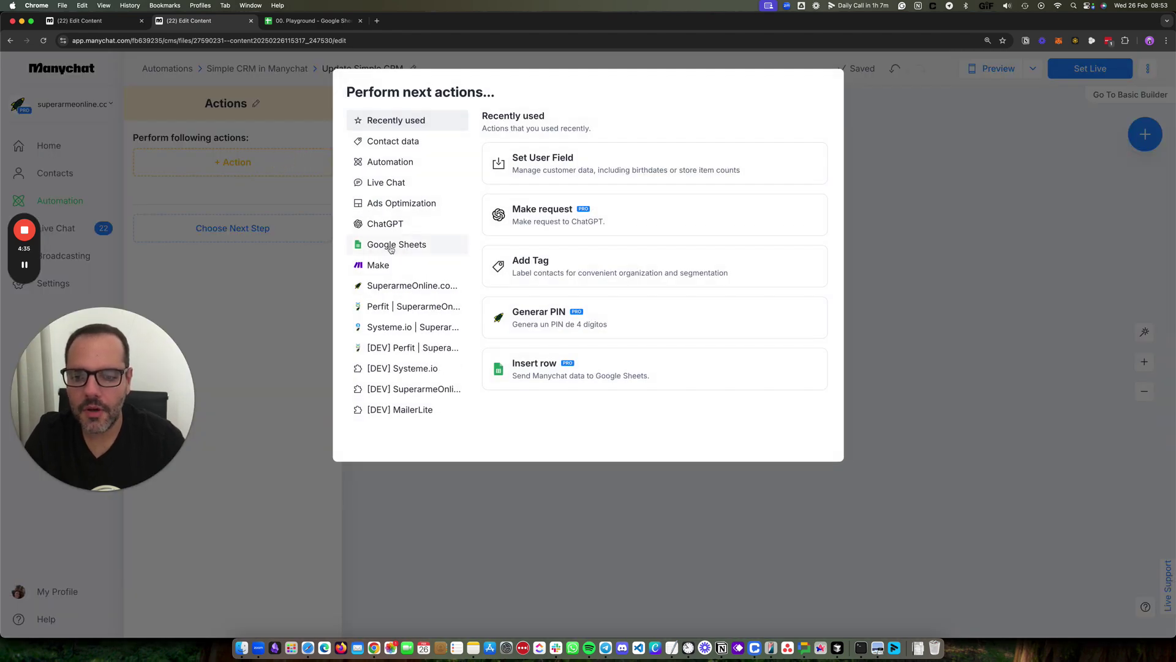
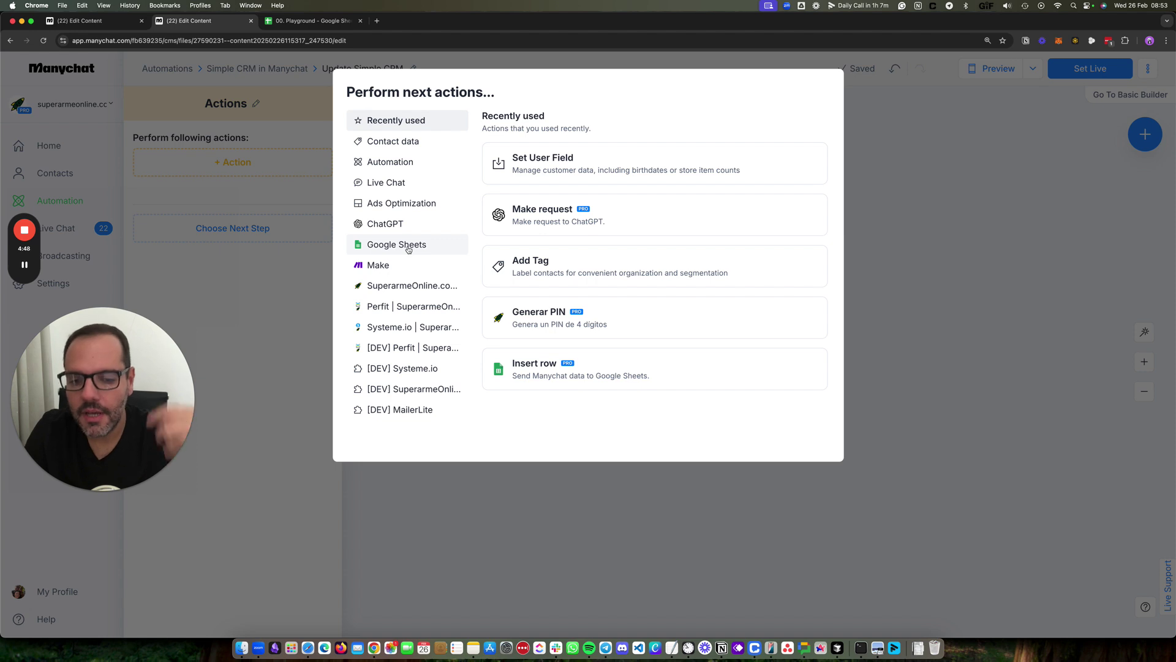
{"action": "left_click", "coordinate": [408, 245]}
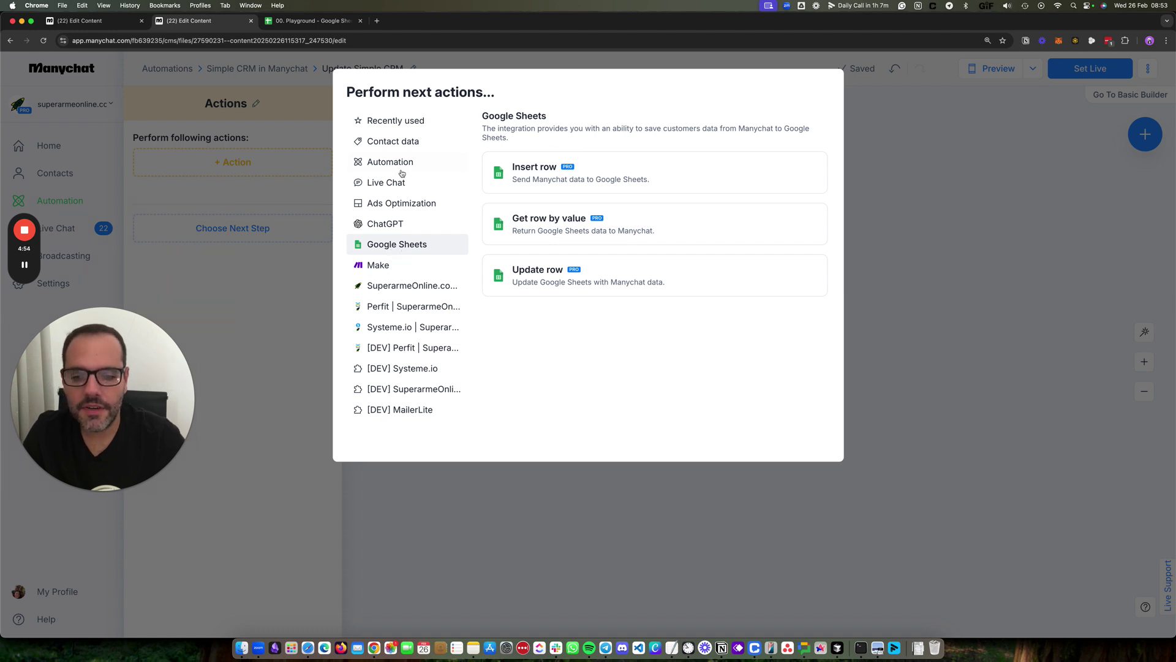
{"action": "left_click", "coordinate": [555, 171]}
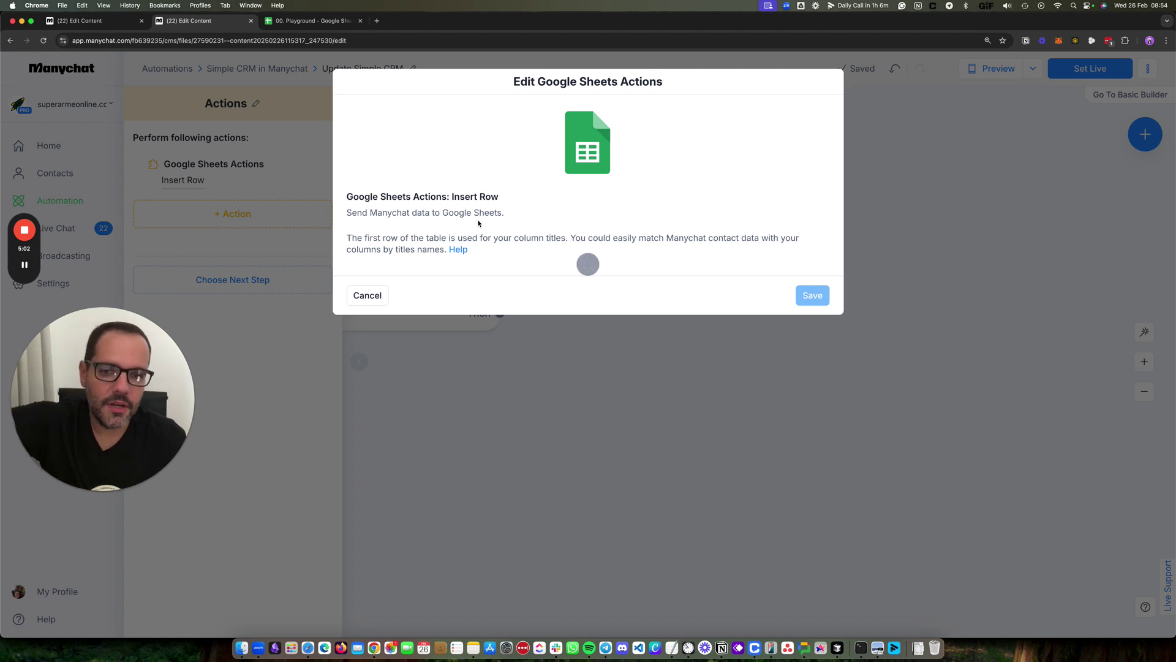
Step: Set the Insert Row action's spreadsheet to 00. Playground and its worksheet to Simple CRM in Manychat
{"action": "left_click", "coordinate": [450, 290]}
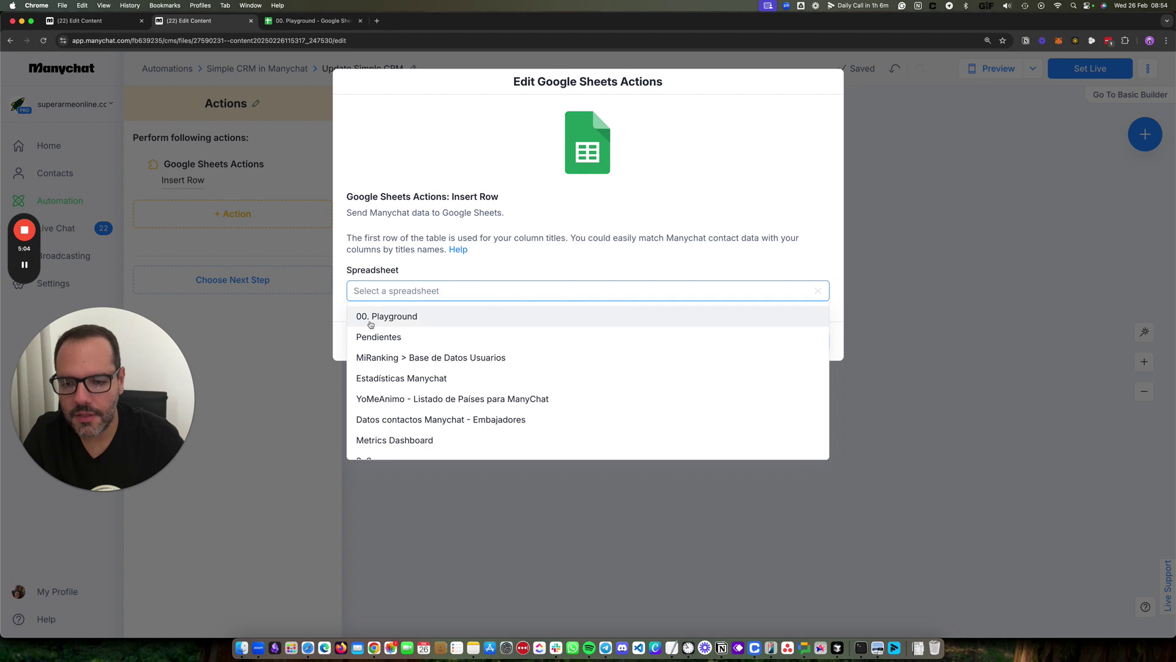
{"action": "left_click", "coordinate": [403, 320]}
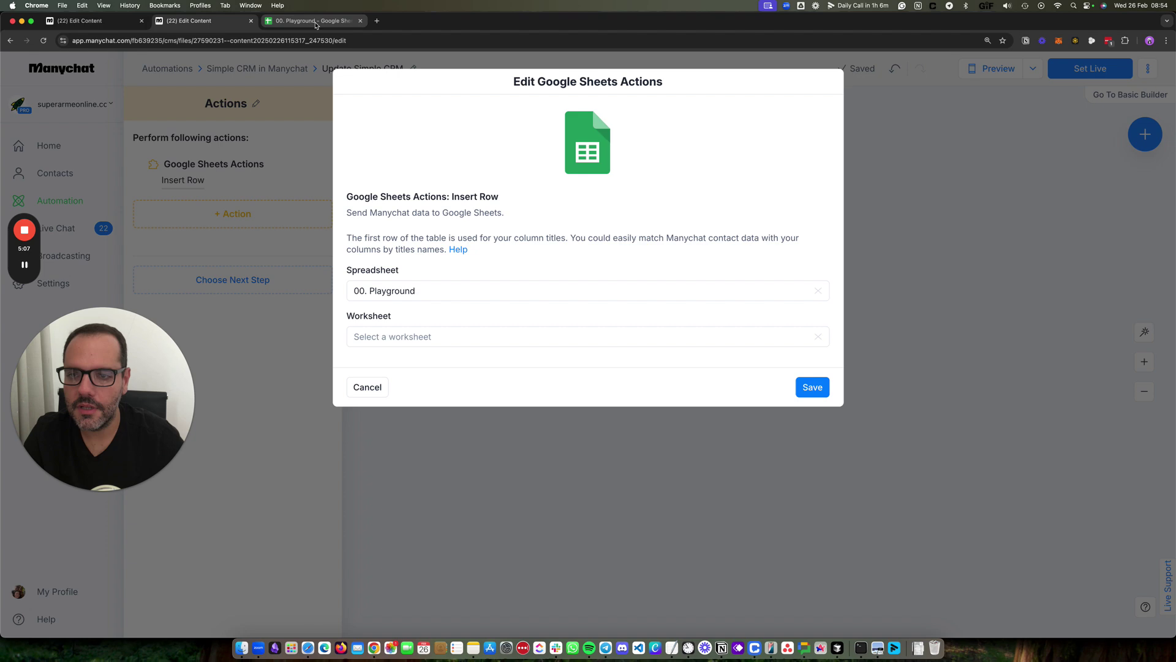
{"action": "left_click", "coordinate": [401, 337]}
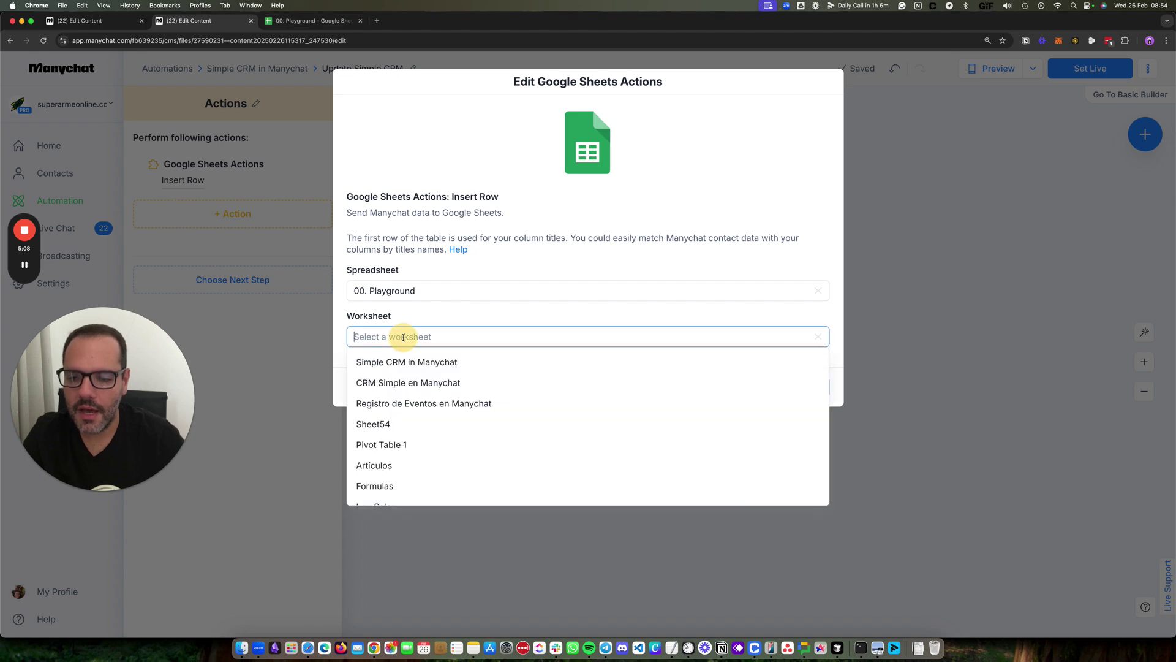
{"action": "left_click", "coordinate": [456, 365]}
Step: Switch to the Google Sheets document and sign in to the Google account again with the account password
{"action": "key", "text": "ctrl+Tab"}
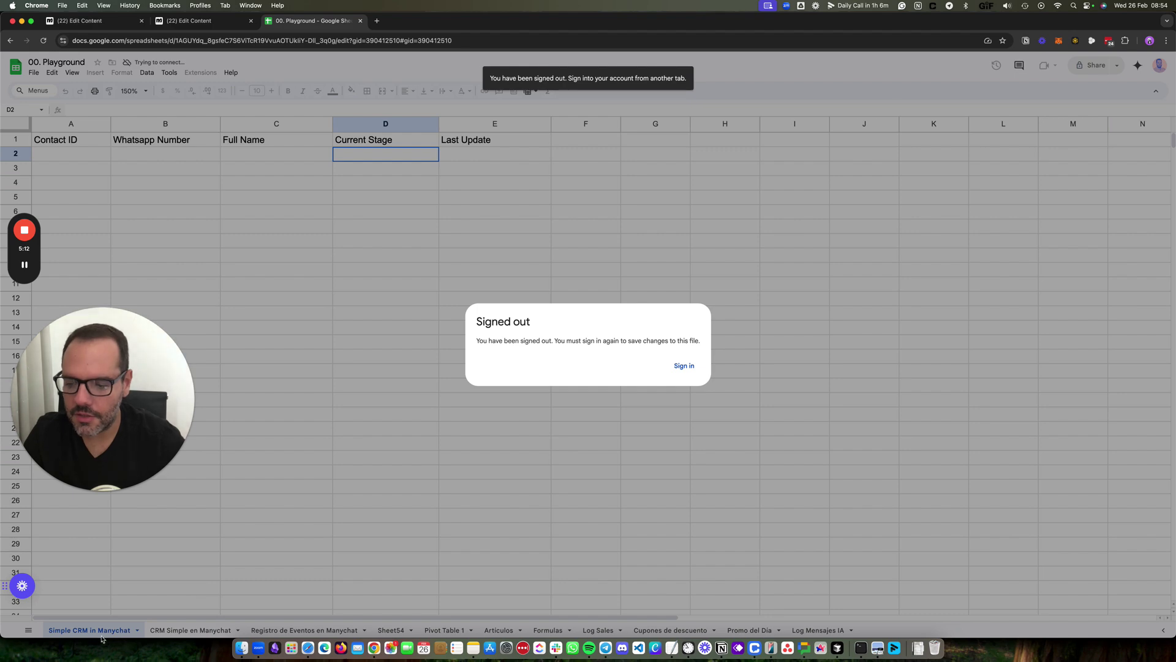
{"action": "left_click", "coordinate": [686, 365]}
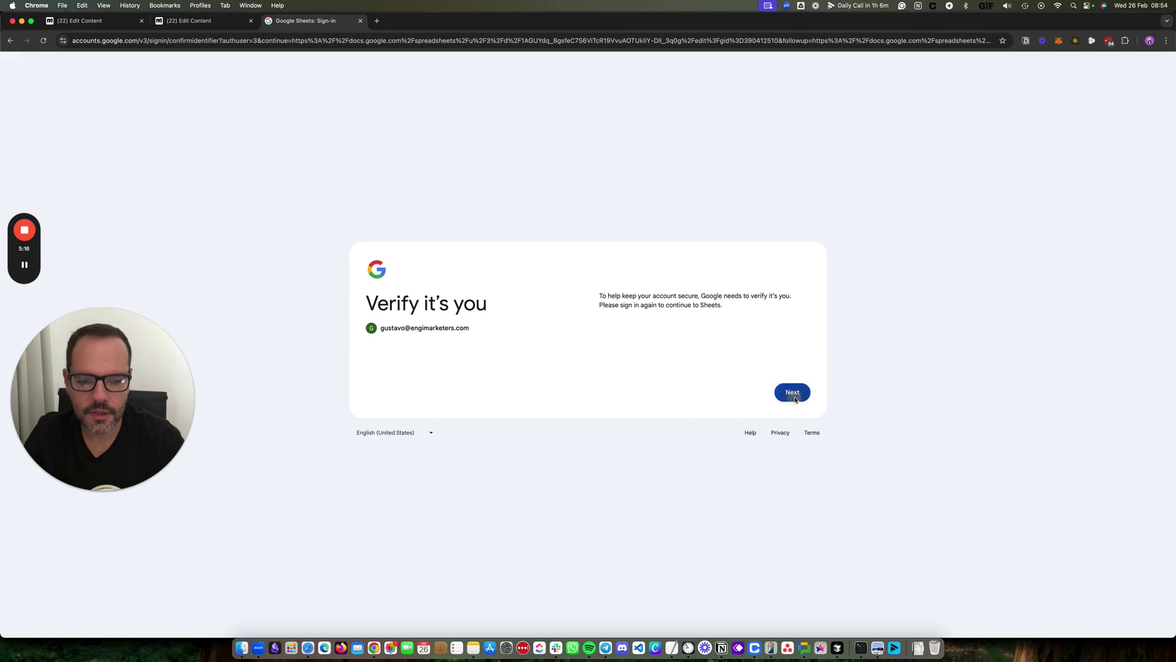
{"action": "left_click", "coordinate": [794, 397]}
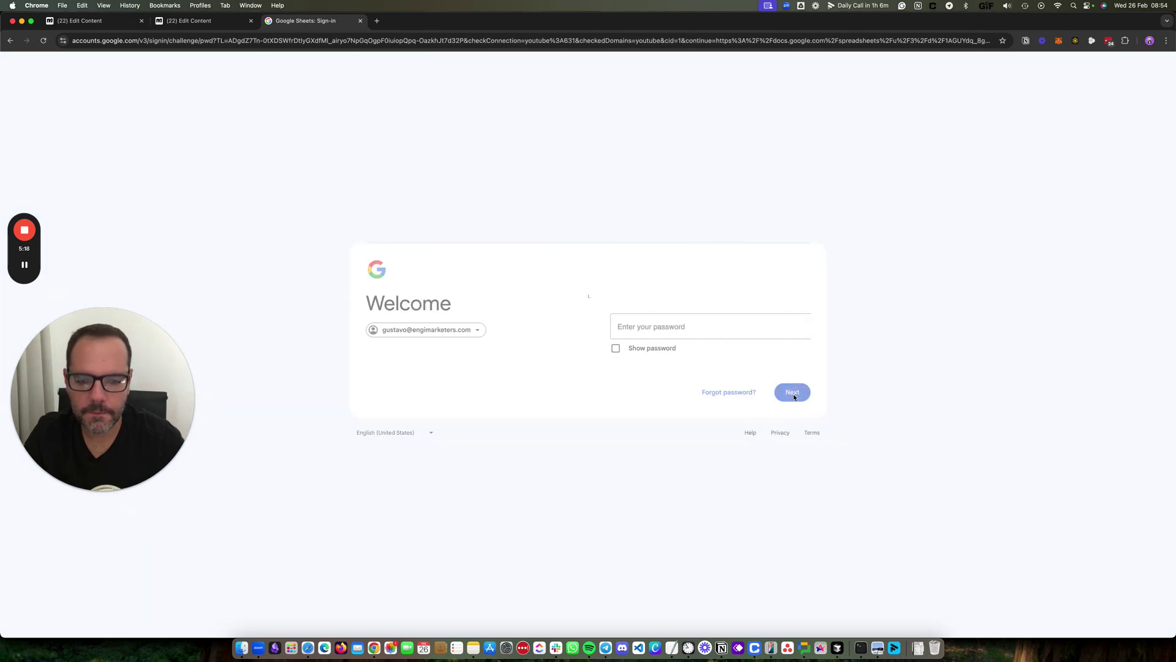
{"action": "scroll", "coordinate": [730, 371], "scroll_direction": "down", "scroll_amount": 3}
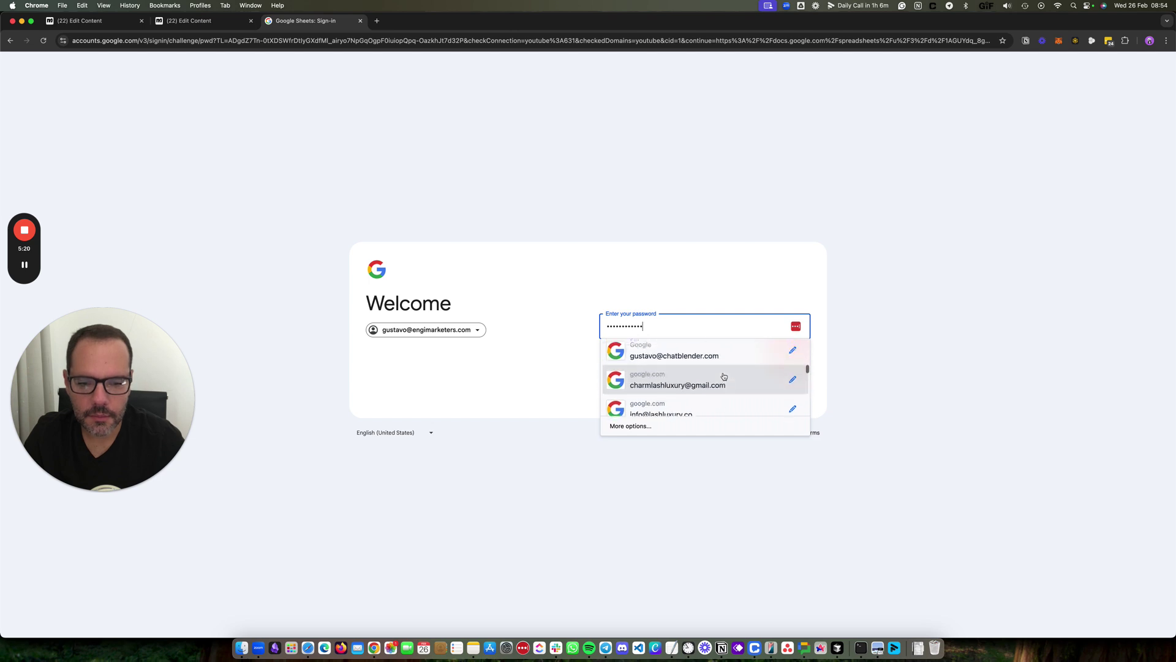
{"action": "scroll", "coordinate": [723, 376], "scroll_direction": "up", "scroll_amount": 3}
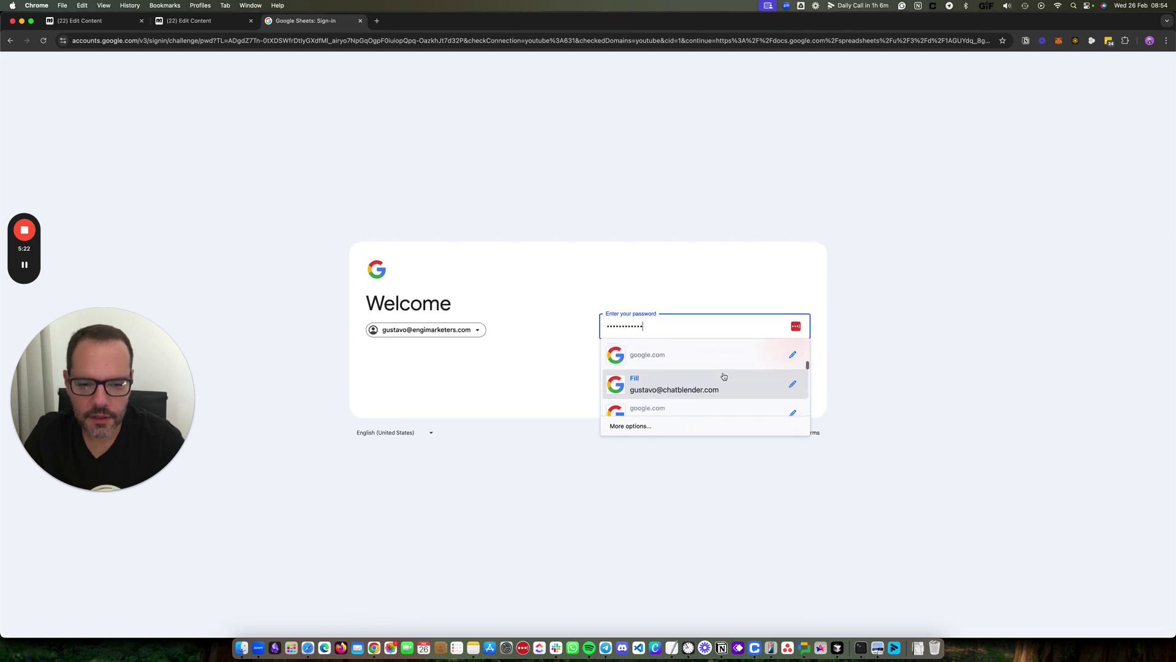
{"action": "left_click", "coordinate": [722, 378]}
{"action": "left_click", "coordinate": [809, 394]}
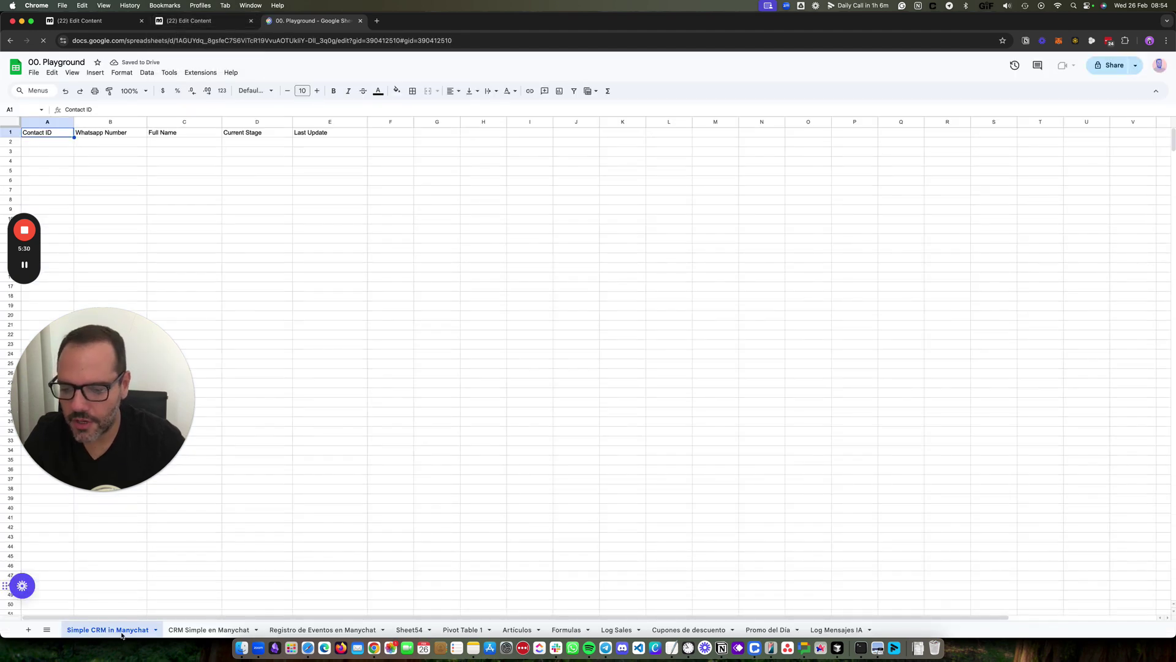
Step: Compare the header row of the Simple CRM in Manychat sheet with the column titles in the Insert Row mapping, and return to Manychat
{"action": "left_click", "coordinate": [132, 90]}
{"action": "left_click", "coordinate": [132, 181]}
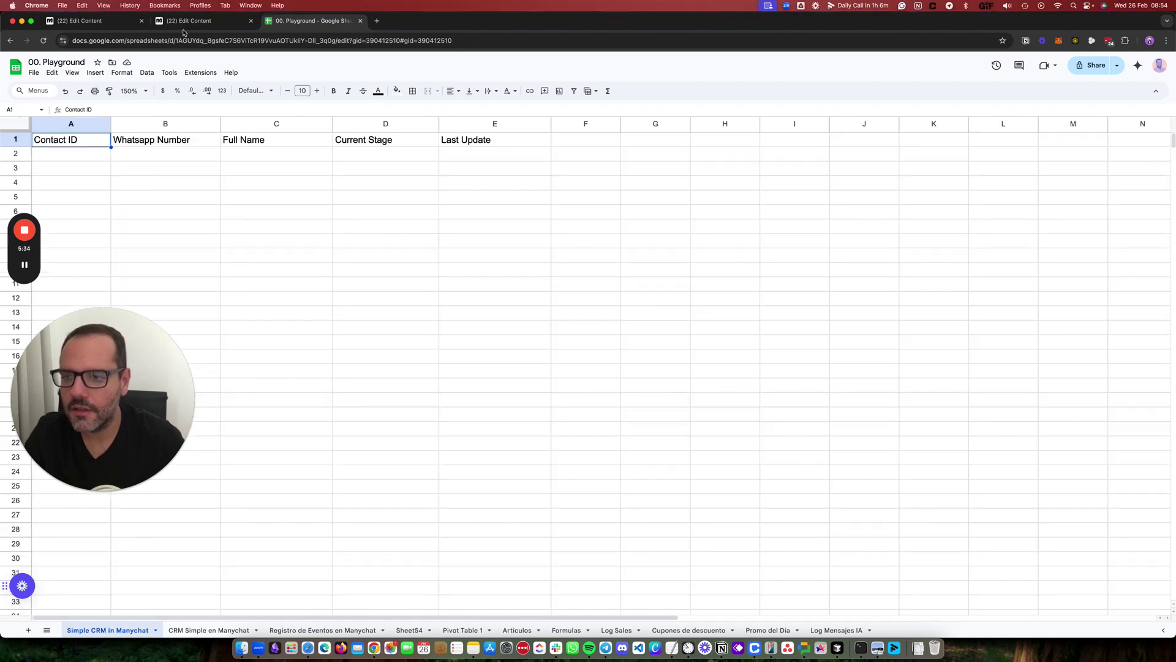
{"action": "left_click", "coordinate": [202, 21]}
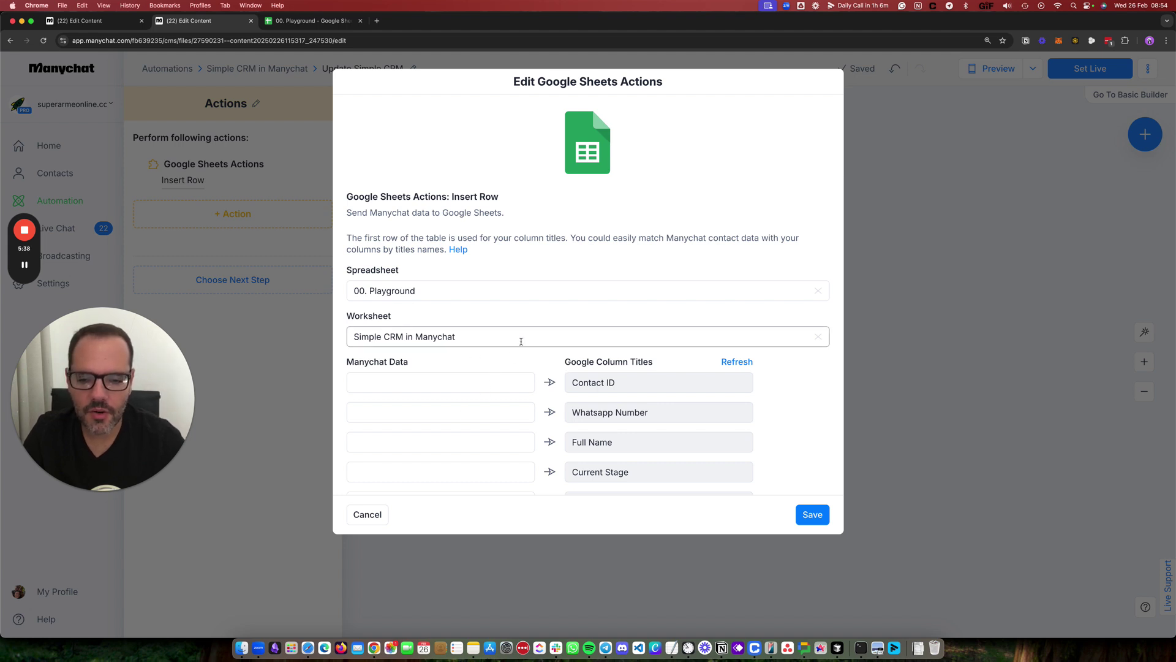
{"action": "scroll", "coordinate": [507, 356], "scroll_direction": "down", "scroll_amount": 2}
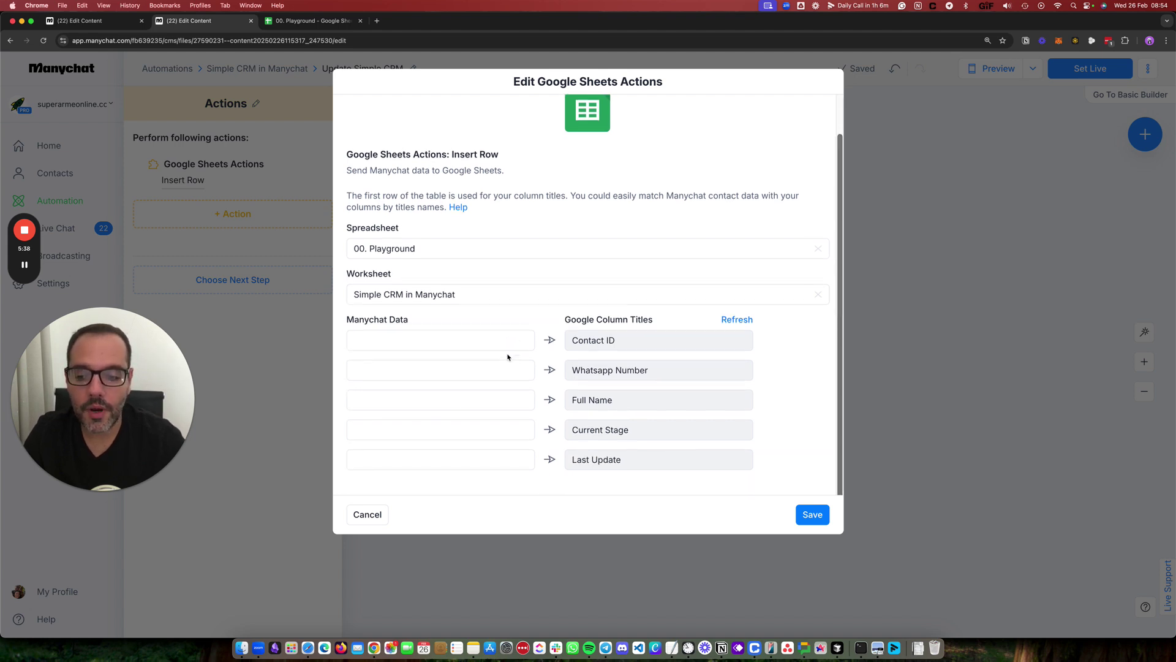
{"action": "left_click", "coordinate": [305, 20]}
{"action": "left_click", "coordinate": [14, 145]}
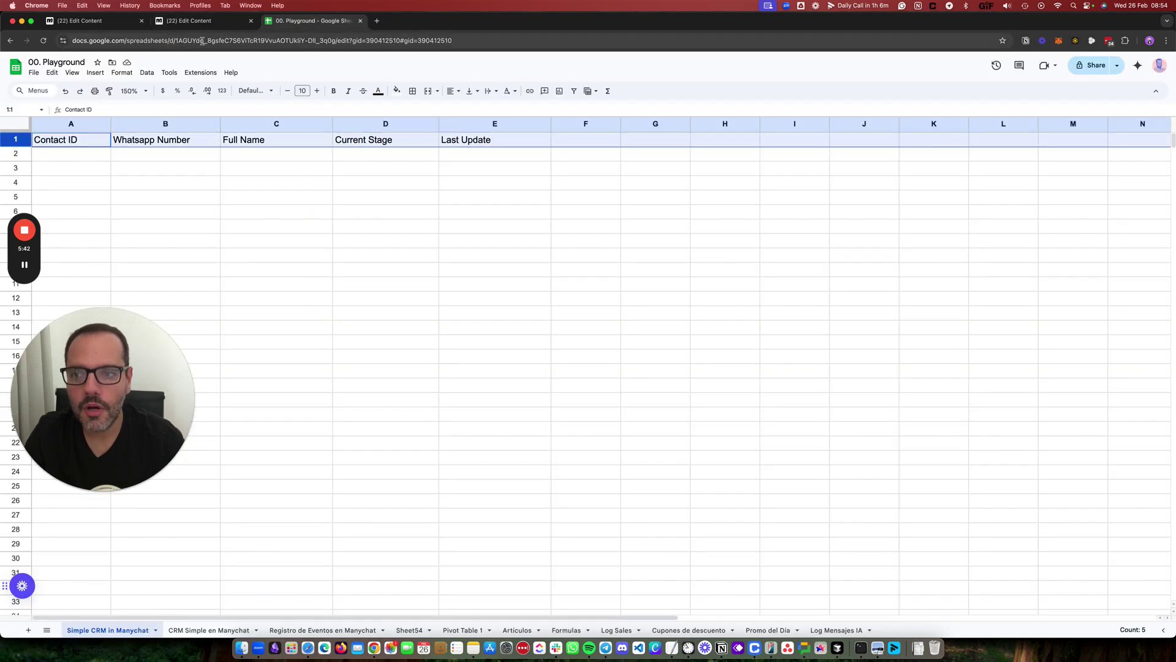
{"action": "left_click", "coordinate": [209, 23]}
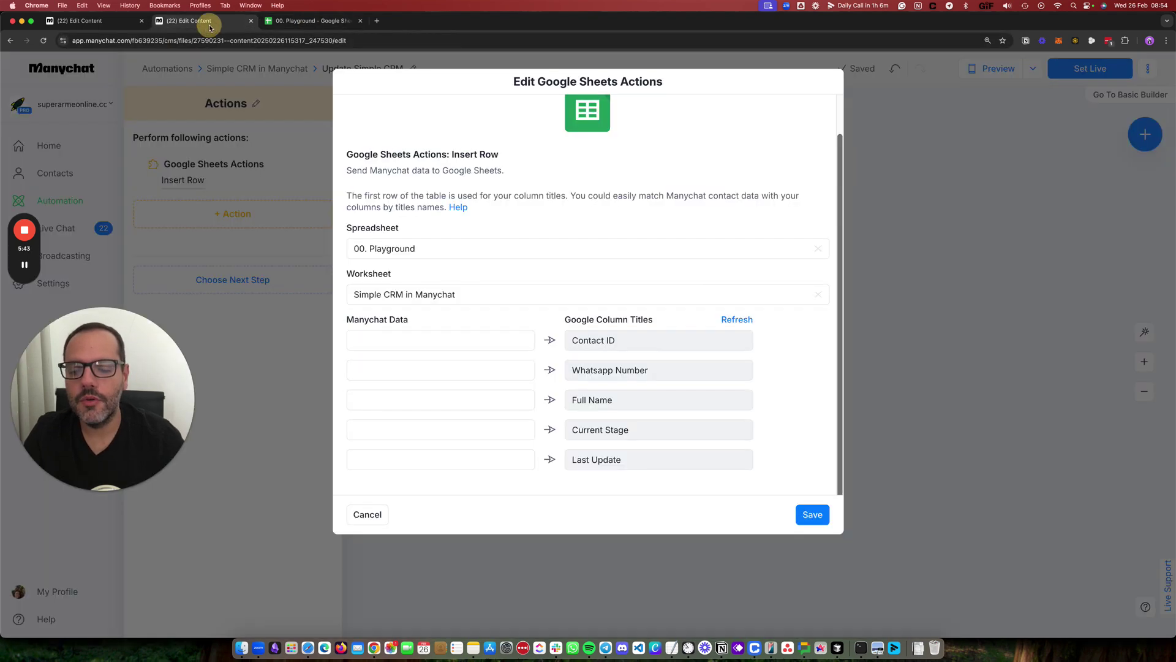
Step: Map the Contact Id field to the Contact ID column and WhatsApp ID to the Whatsapp Number column
{"action": "left_click", "coordinate": [496, 341]}
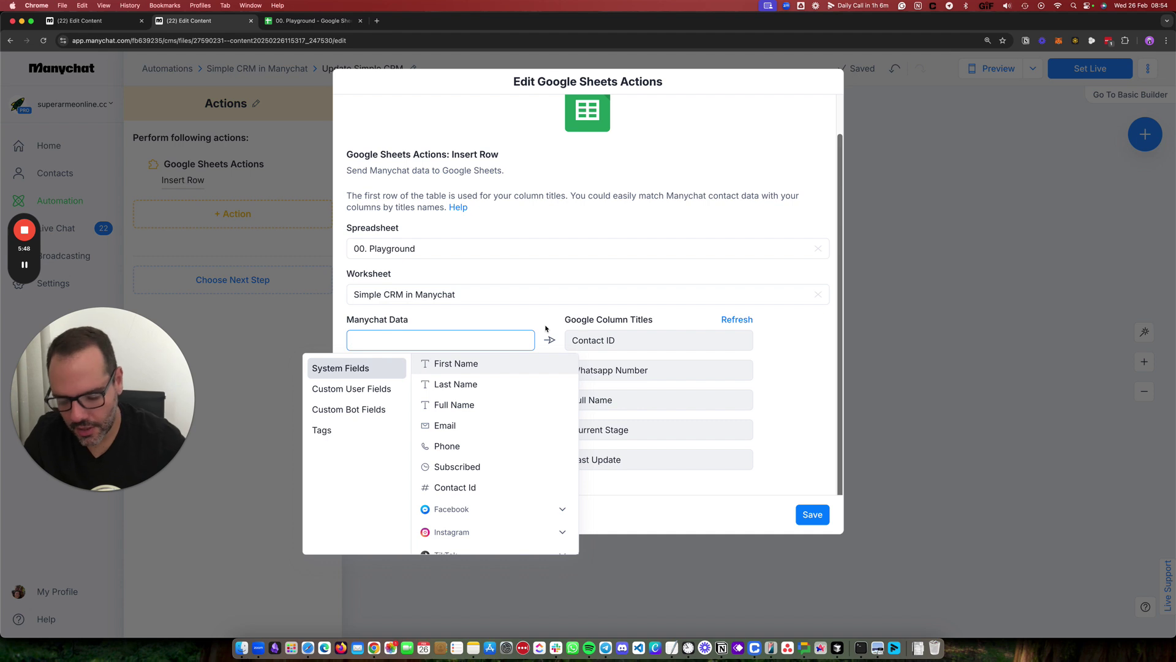
{"action": "type", "text": "Conta"}
{"action": "left_click", "coordinate": [517, 364]}
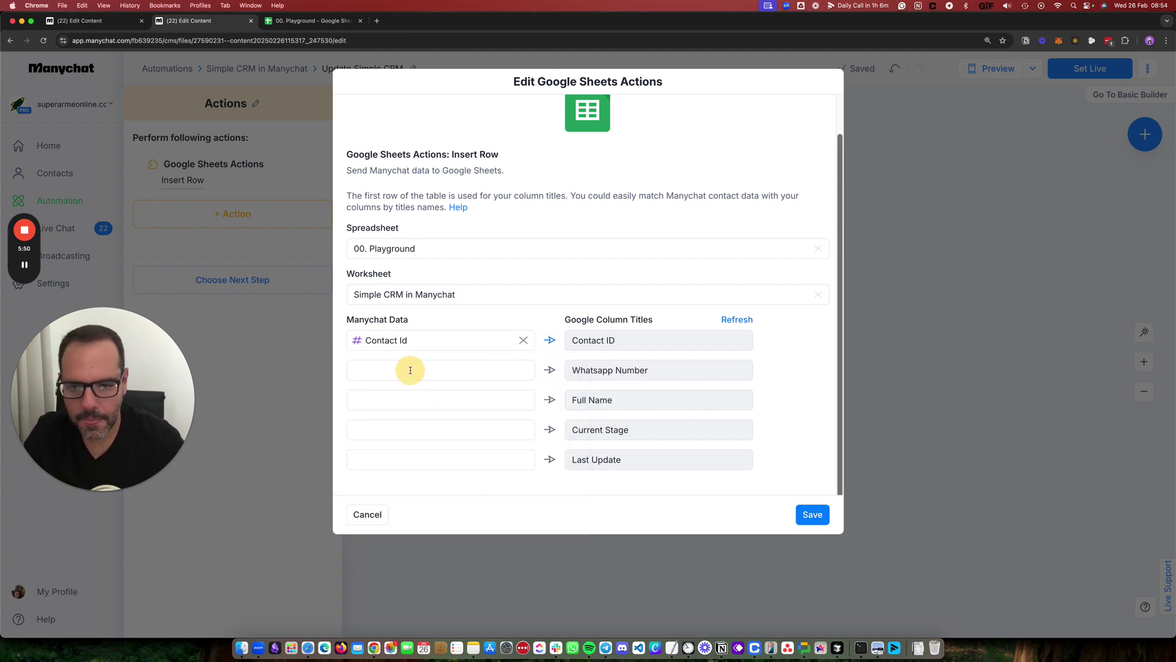
{"action": "left_click", "coordinate": [406, 370]}
{"action": "type", "text": "Whats"}
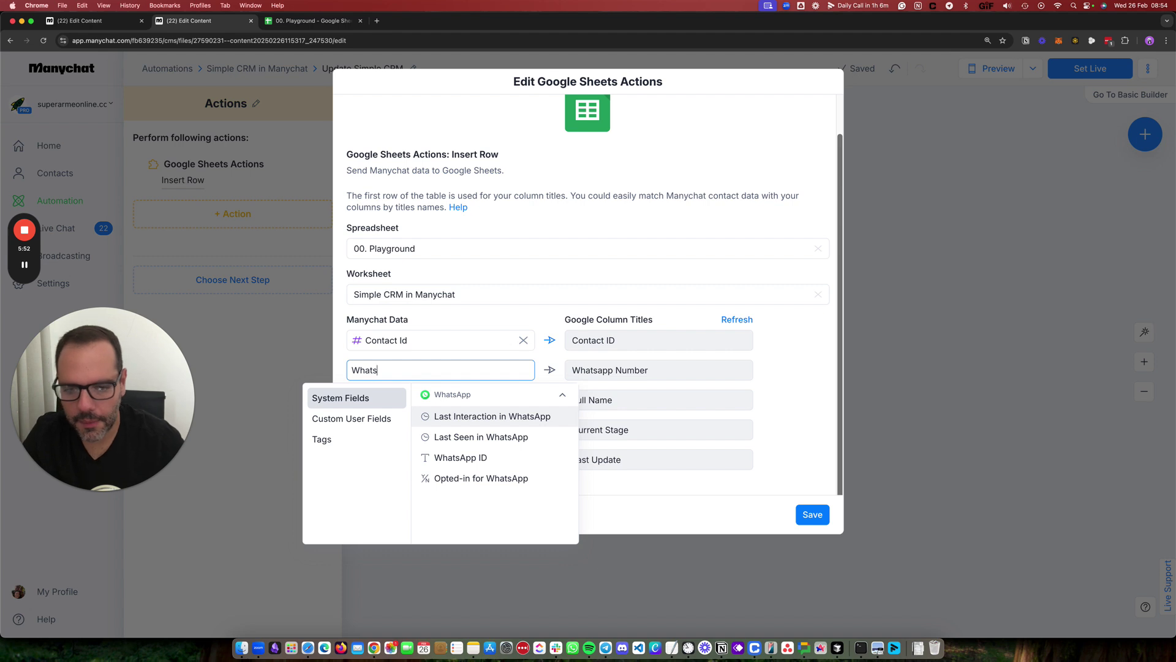
{"action": "left_click", "coordinate": [461, 457]}
Step: Map the Full Name field to the Full Name column and CRM Stage to the Current Stage column
{"action": "left_click", "coordinate": [464, 399]}
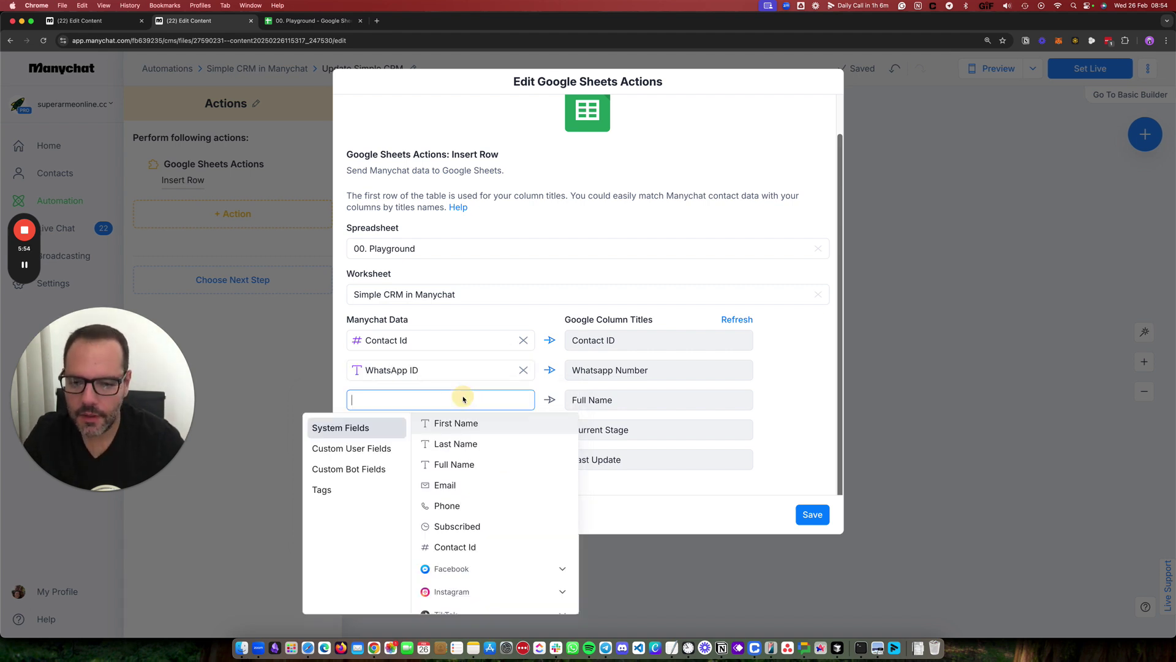
{"action": "type", "text": "Fu"}
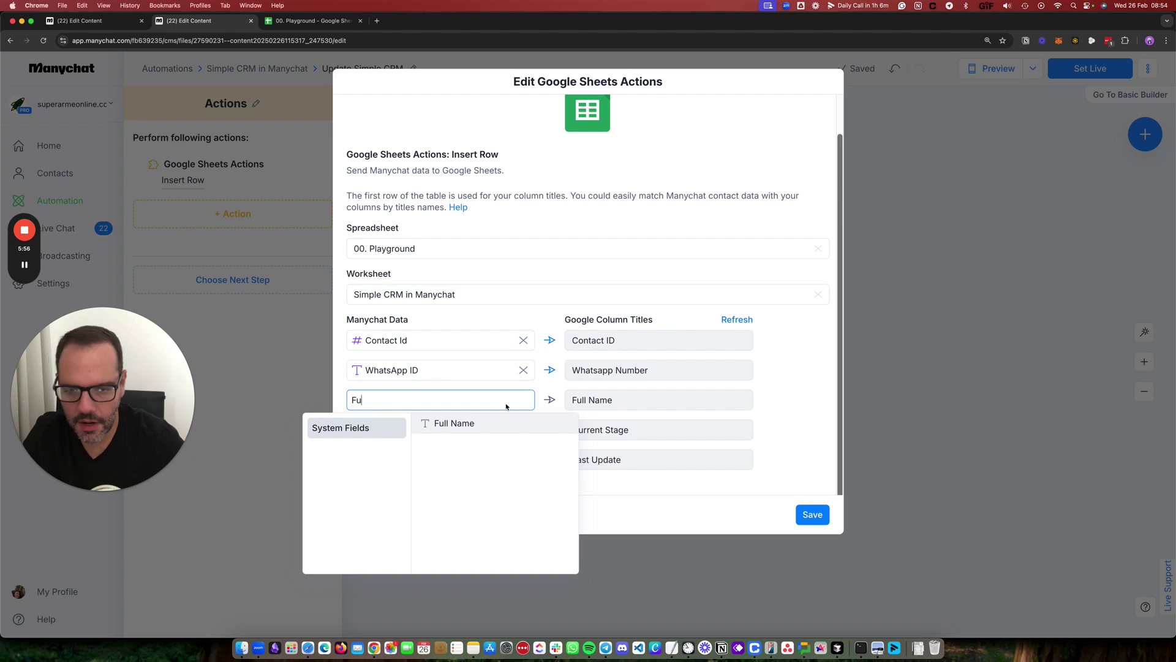
{"action": "left_click", "coordinate": [484, 423]}
{"action": "left_click", "coordinate": [458, 431]}
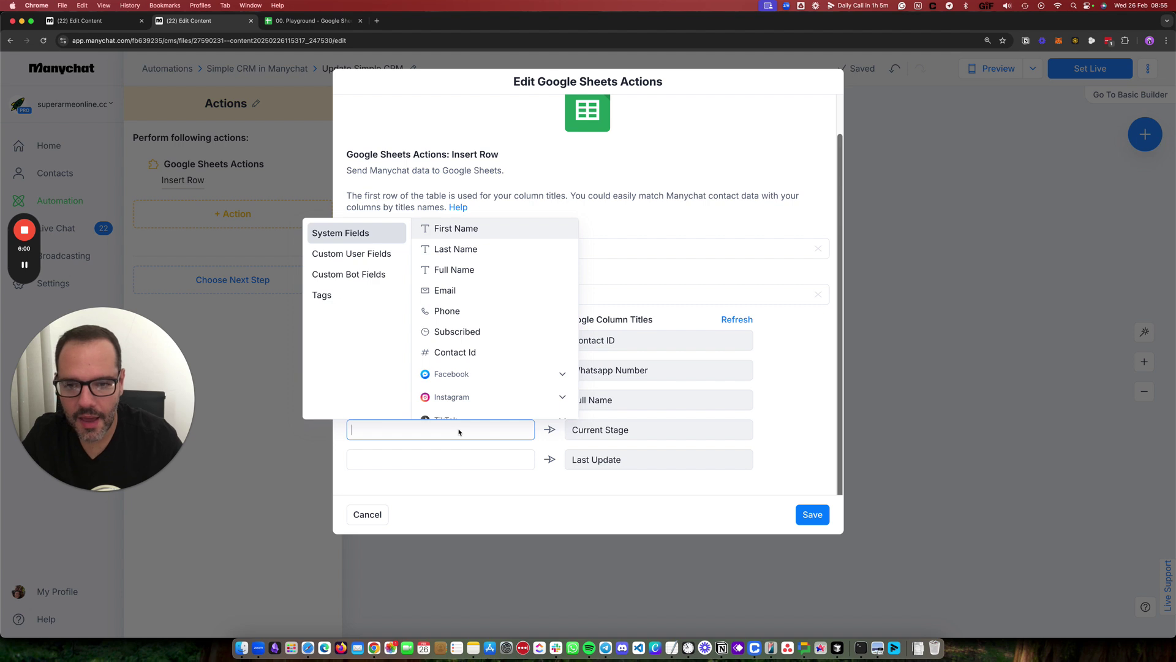
{"action": "type", "text": "CRM S"}
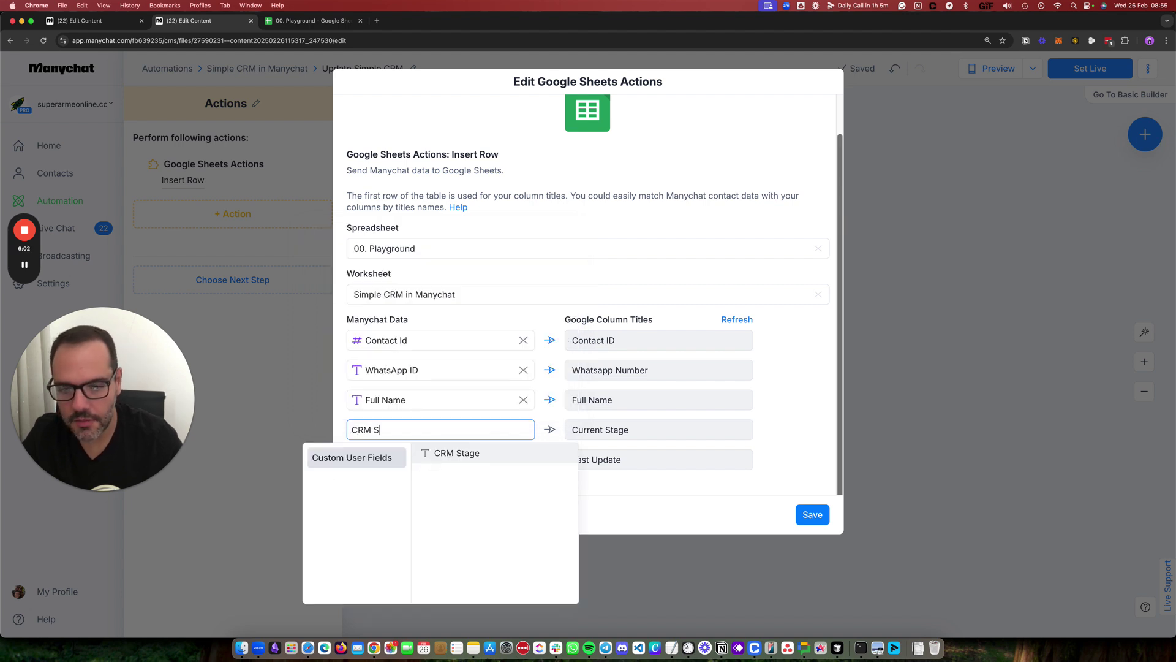
{"action": "left_click", "coordinate": [507, 454]}
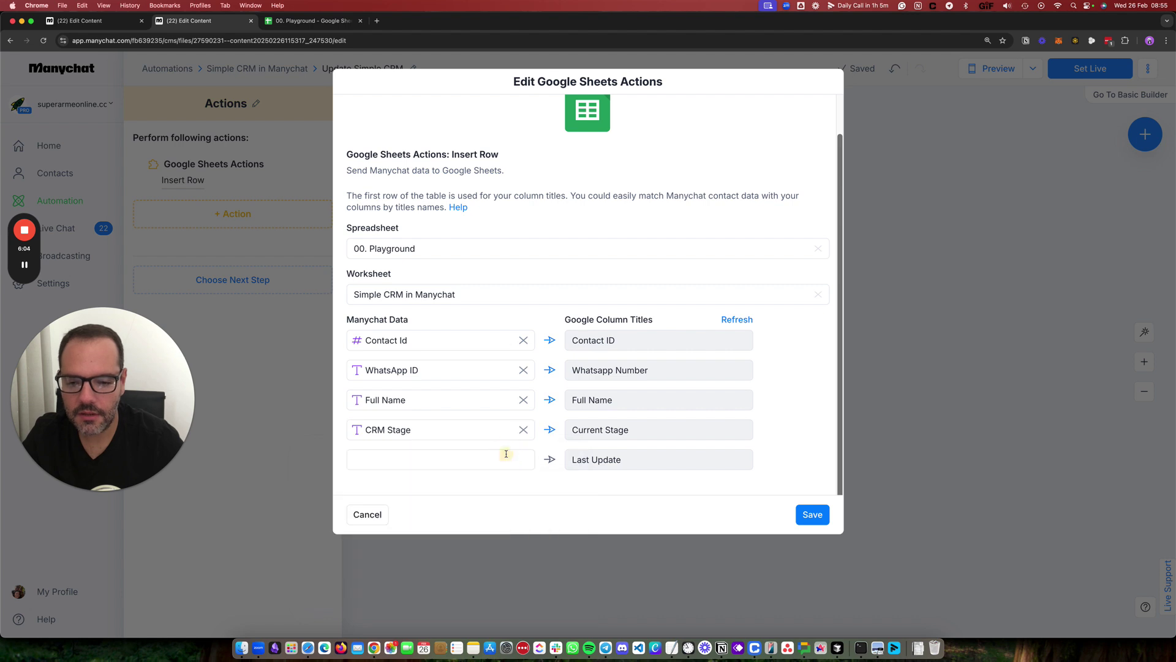
Step: Map the timestamp custom field to the Last Update column and save the Insert Row action
{"action": "left_click", "coordinate": [454, 461]}
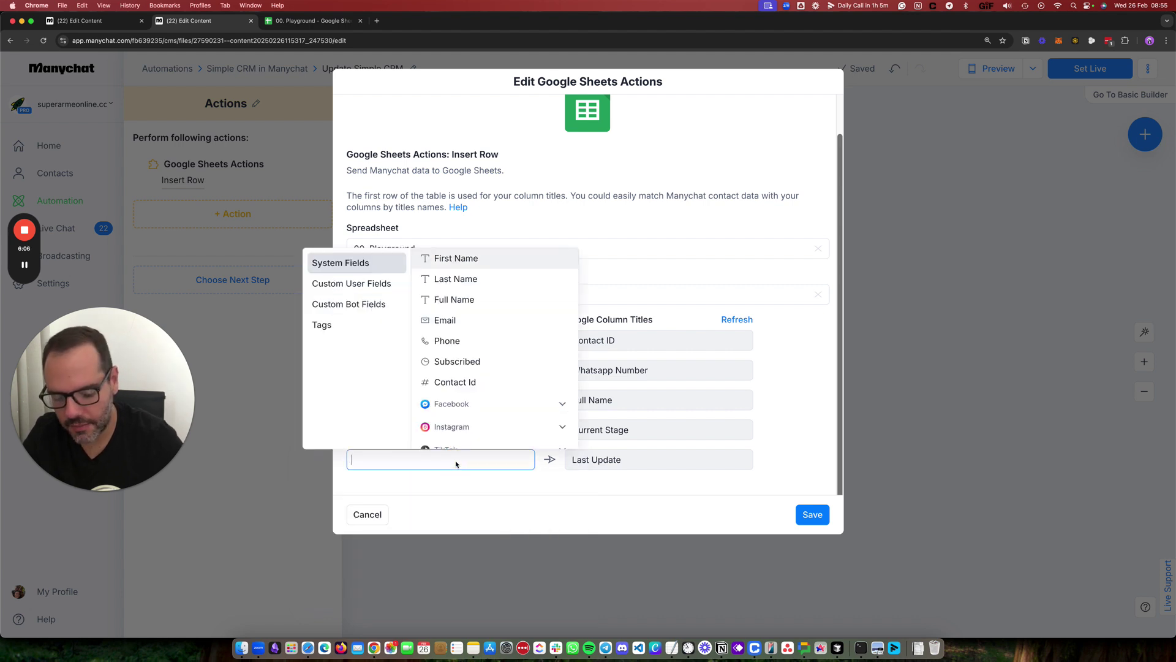
{"action": "type", "text": "time"}
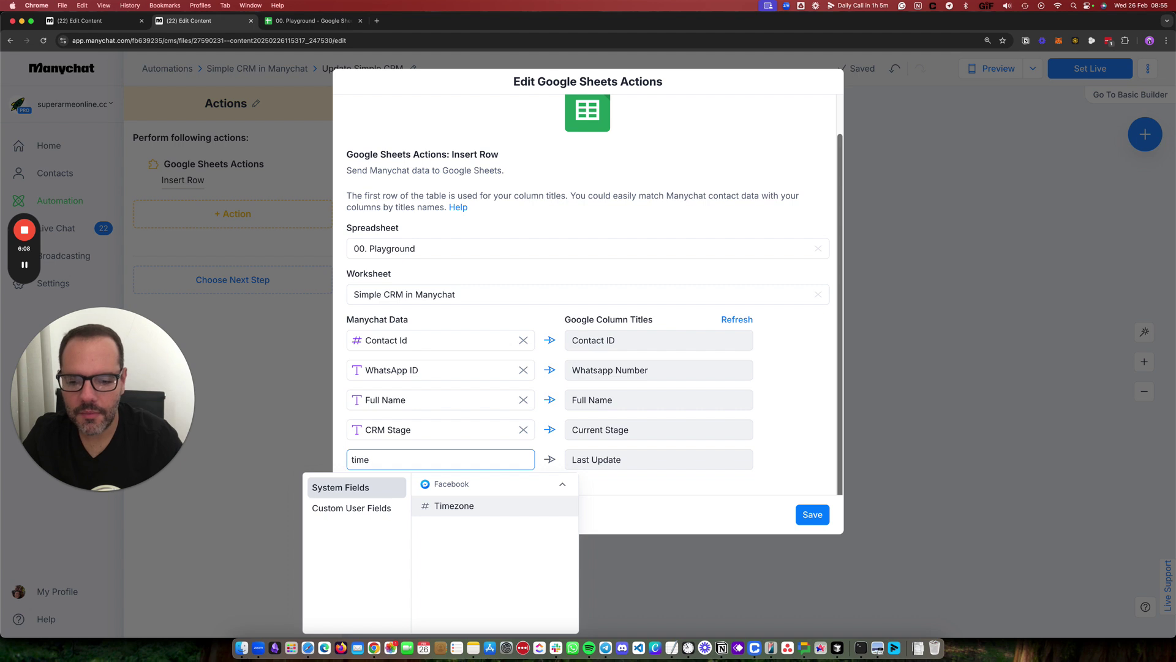
{"action": "type", "text": "s"}
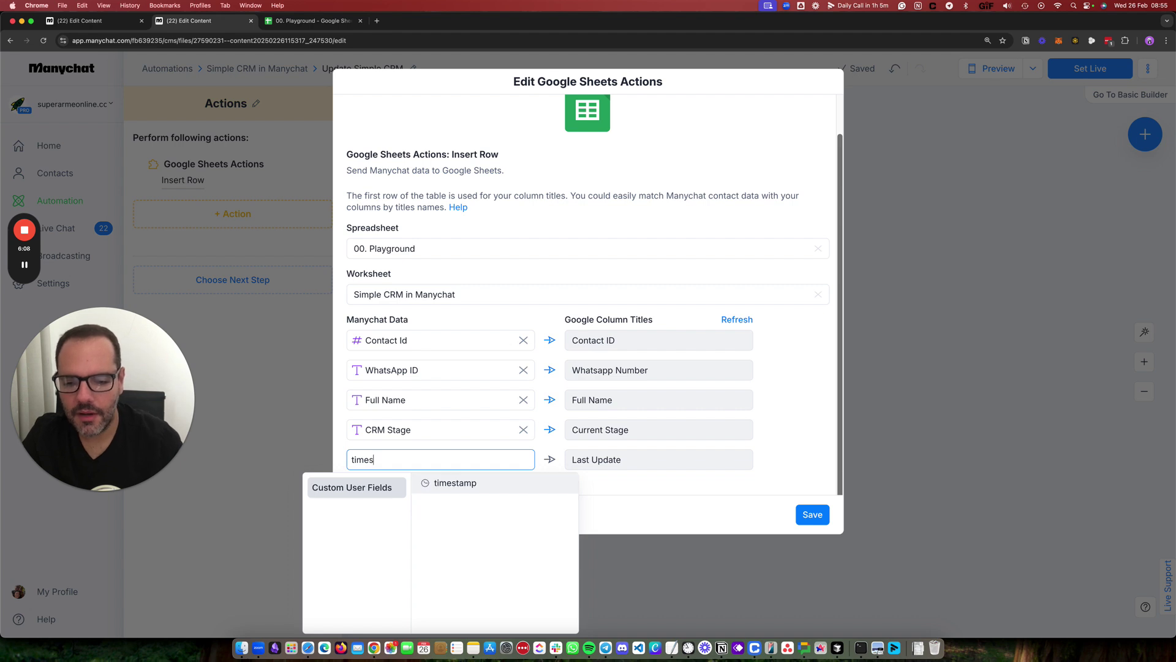
{"action": "left_click", "coordinate": [458, 484]}
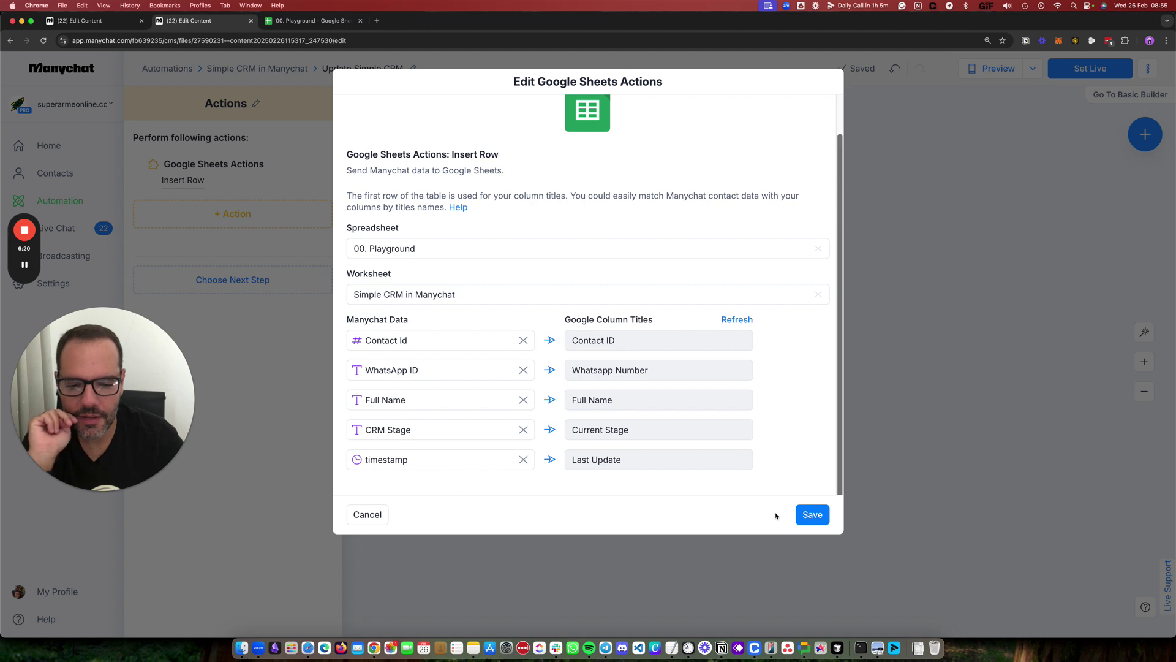
{"action": "left_click", "coordinate": [812, 514]}
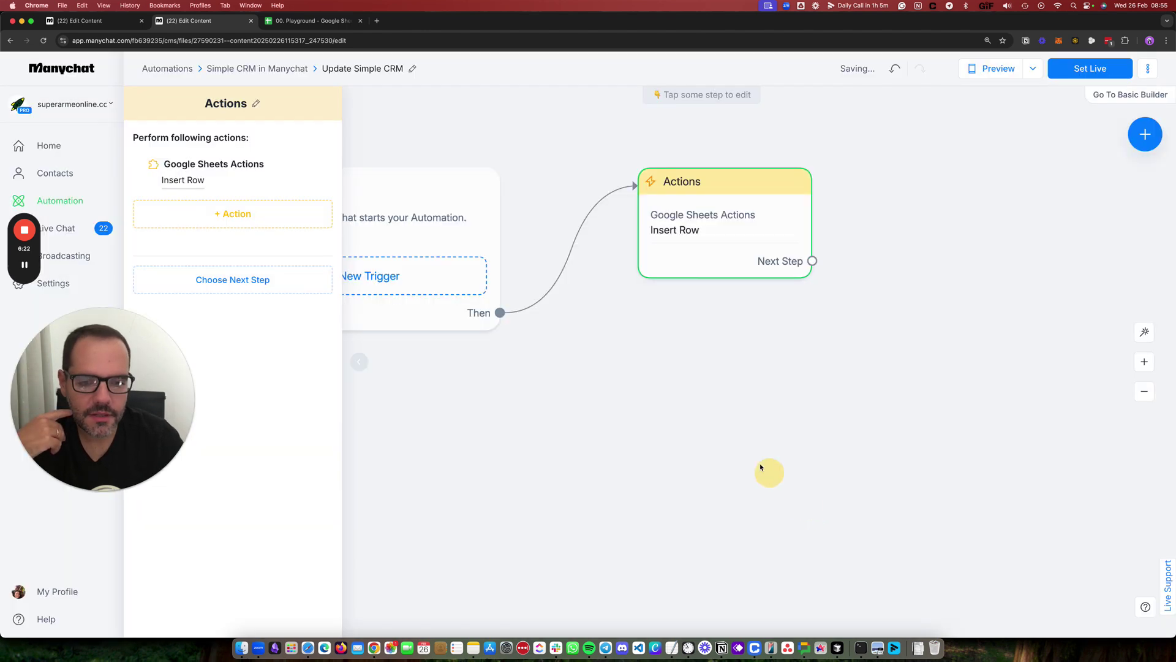
Step: Add a Set User Field action that sets timestamp to the date/time of the action
{"action": "left_click", "coordinate": [236, 214]}
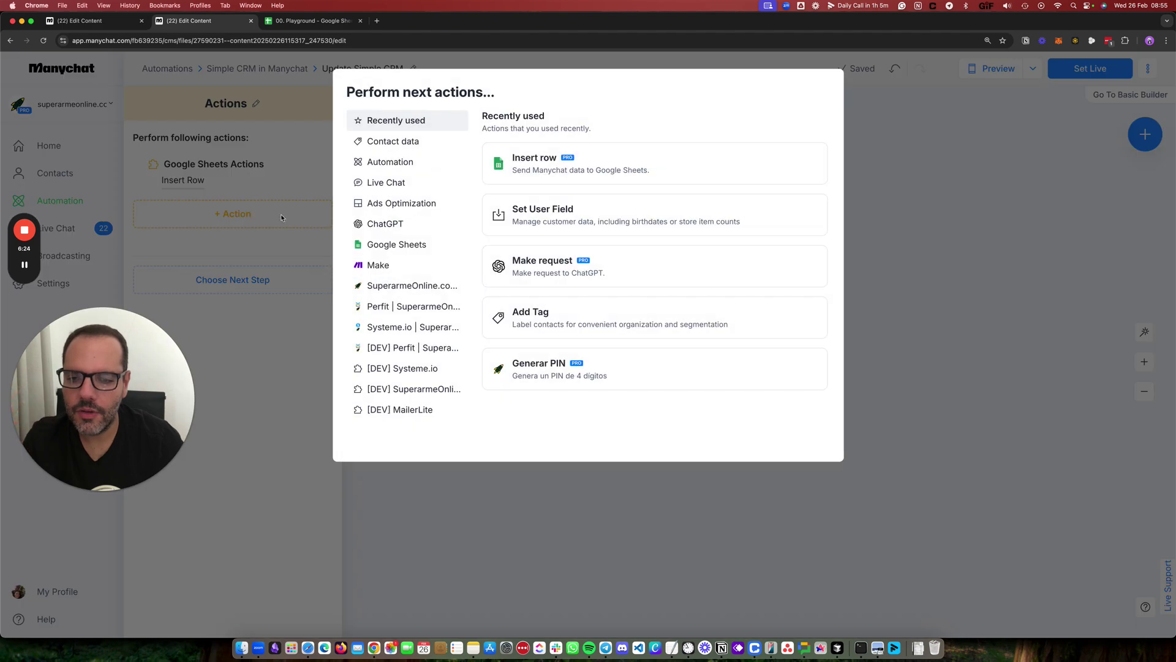
{"action": "left_click", "coordinate": [567, 222]}
{"action": "left_click", "coordinate": [227, 231]}
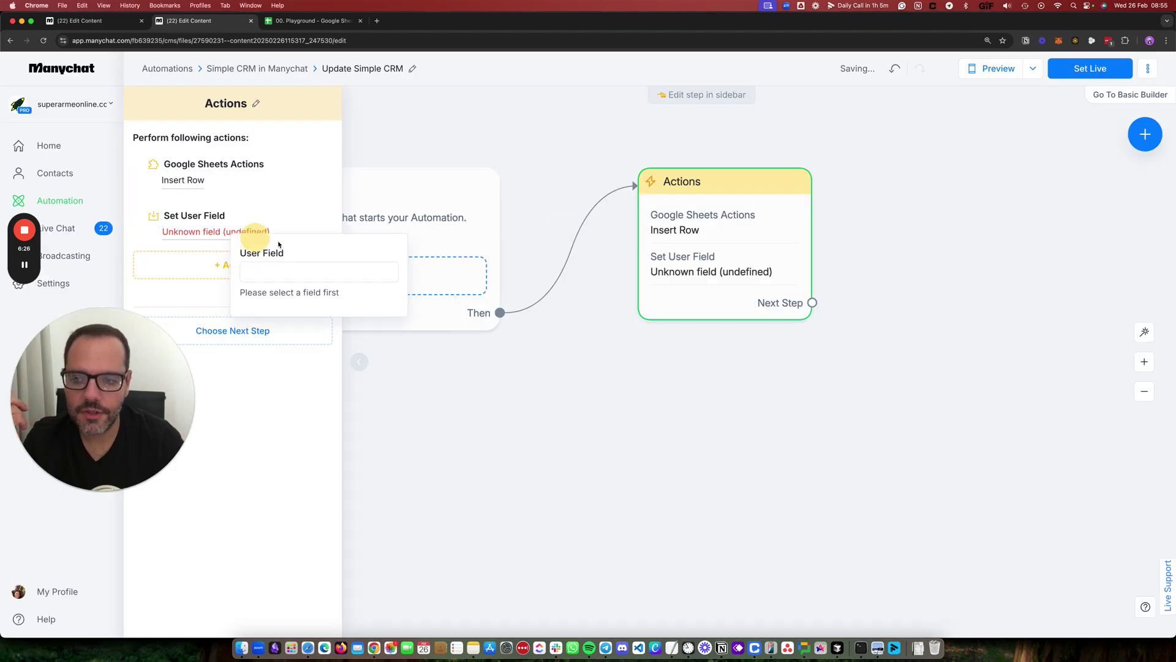
{"action": "left_click", "coordinate": [291, 274]}
{"action": "type", "text": "times"}
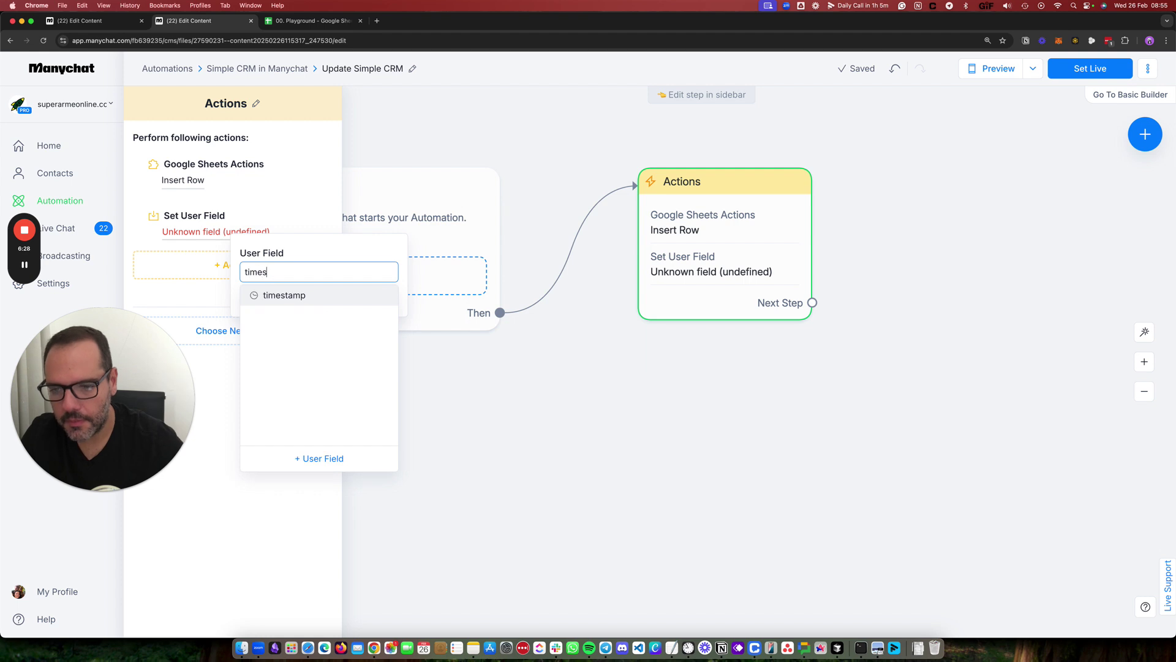
{"action": "left_click", "coordinate": [296, 296]}
{"action": "left_click", "coordinate": [336, 327]}
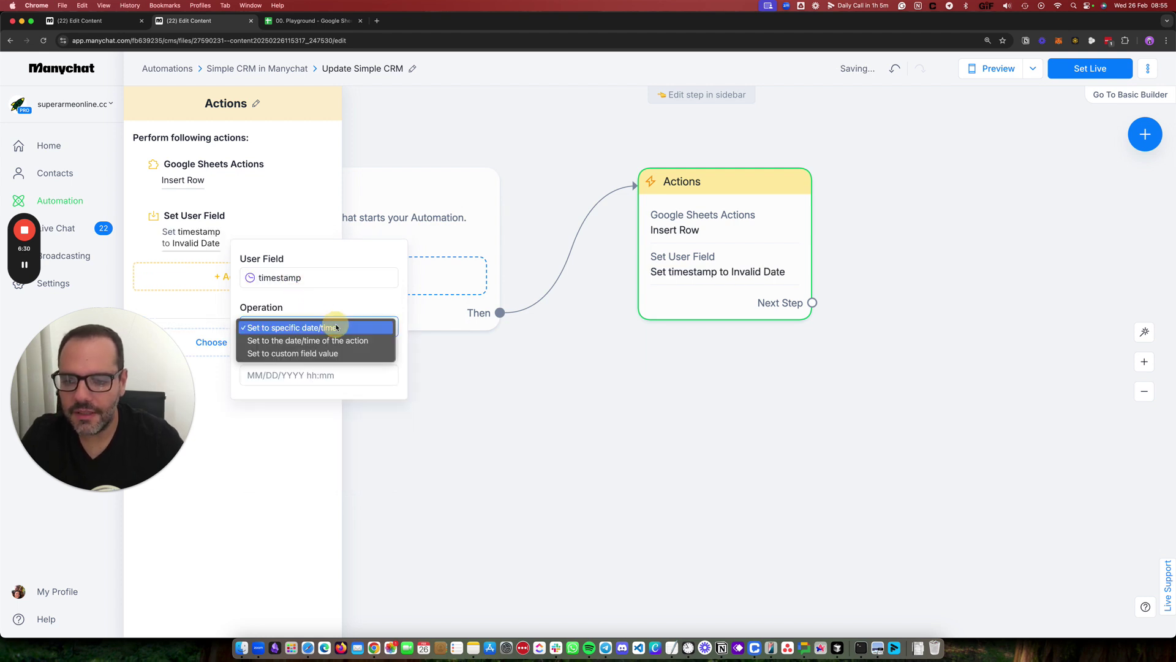
{"action": "left_click", "coordinate": [328, 341]}
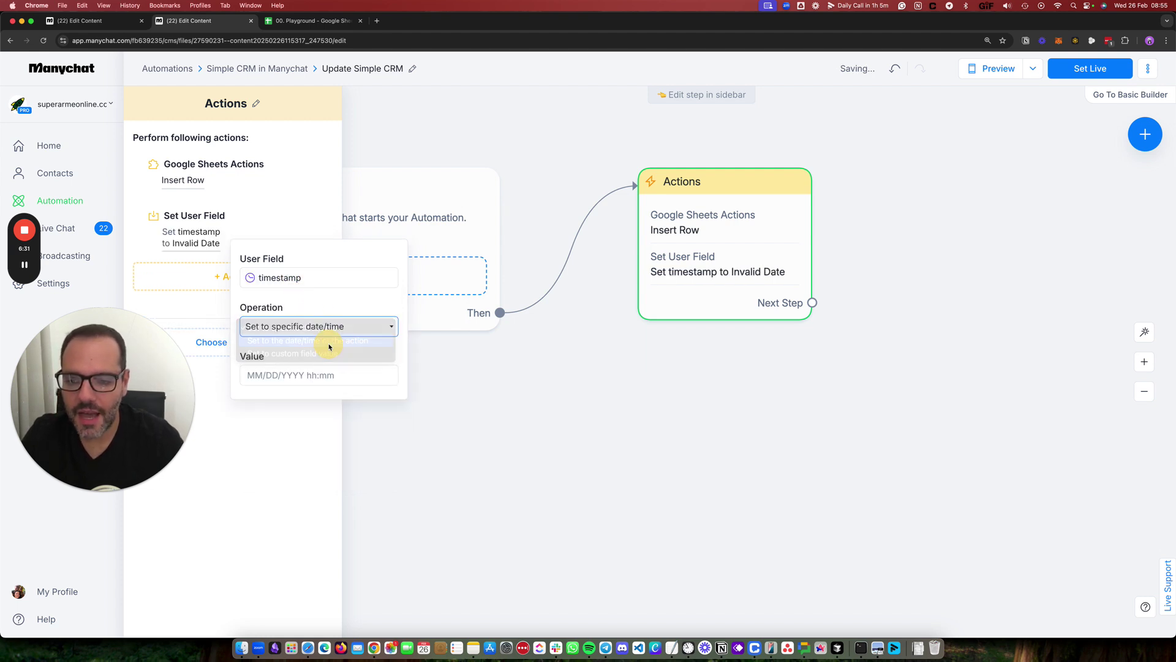
Step: Check the Last Update column heading in the Google Sheets document, and return to the Update Simple CRM automation
{"action": "left_click", "coordinate": [330, 23]}
{"action": "left_click", "coordinate": [489, 142]}
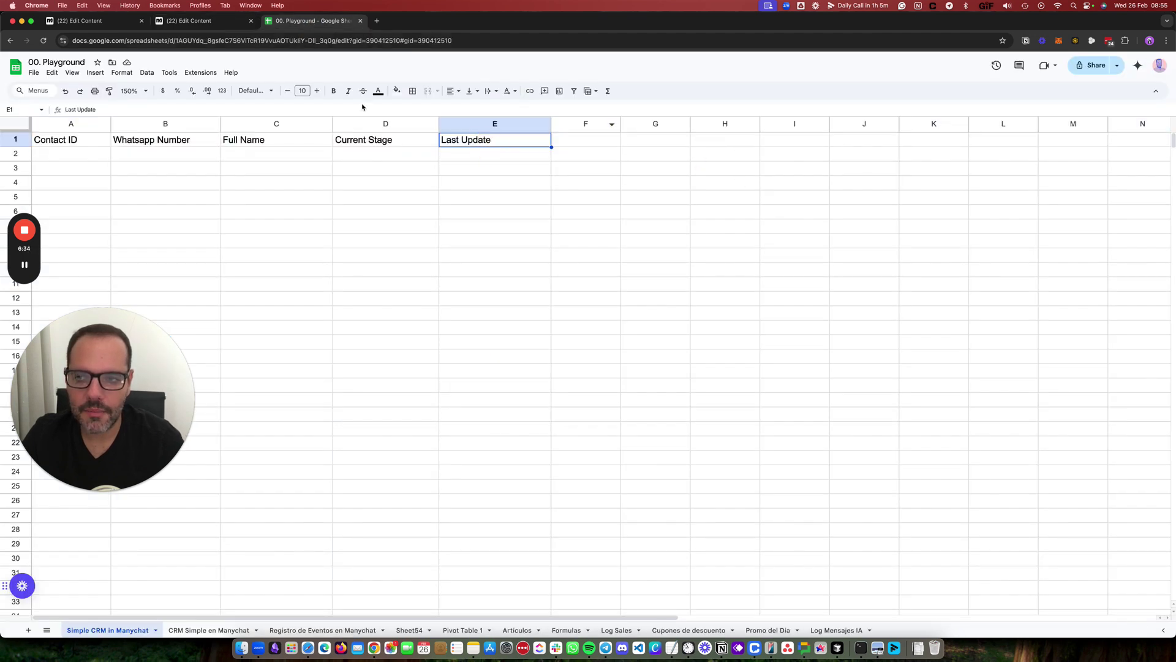
{"action": "left_click", "coordinate": [208, 23]}
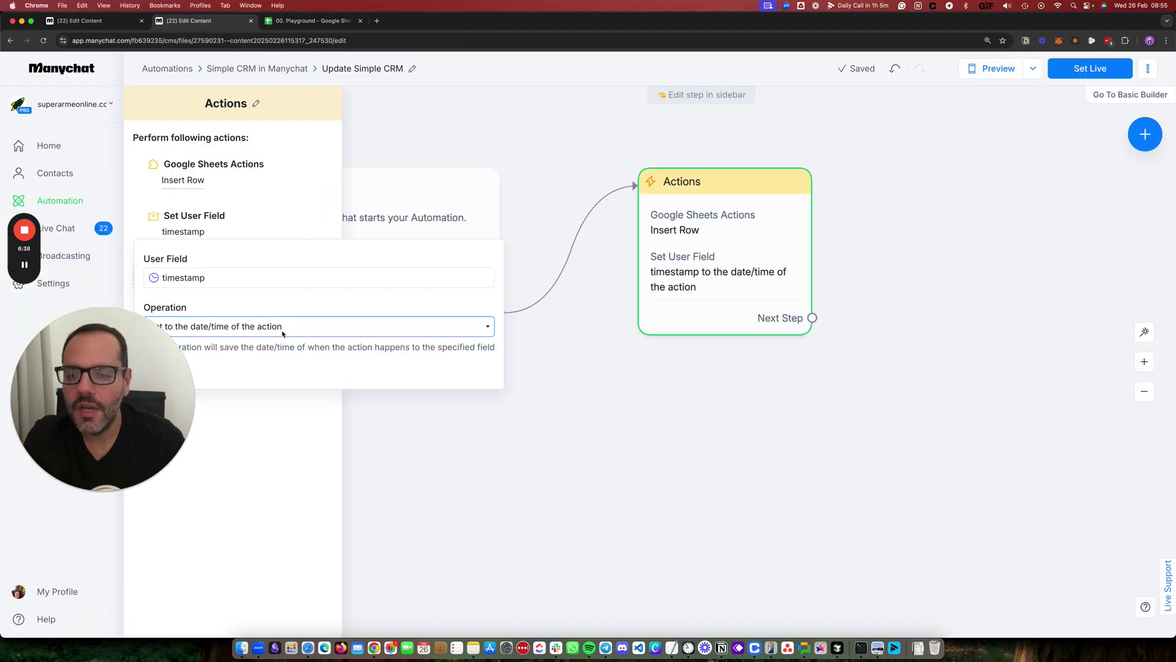
{"action": "left_click_drag", "start_coordinate": [130, 373], "coordinate": [130, 438]}
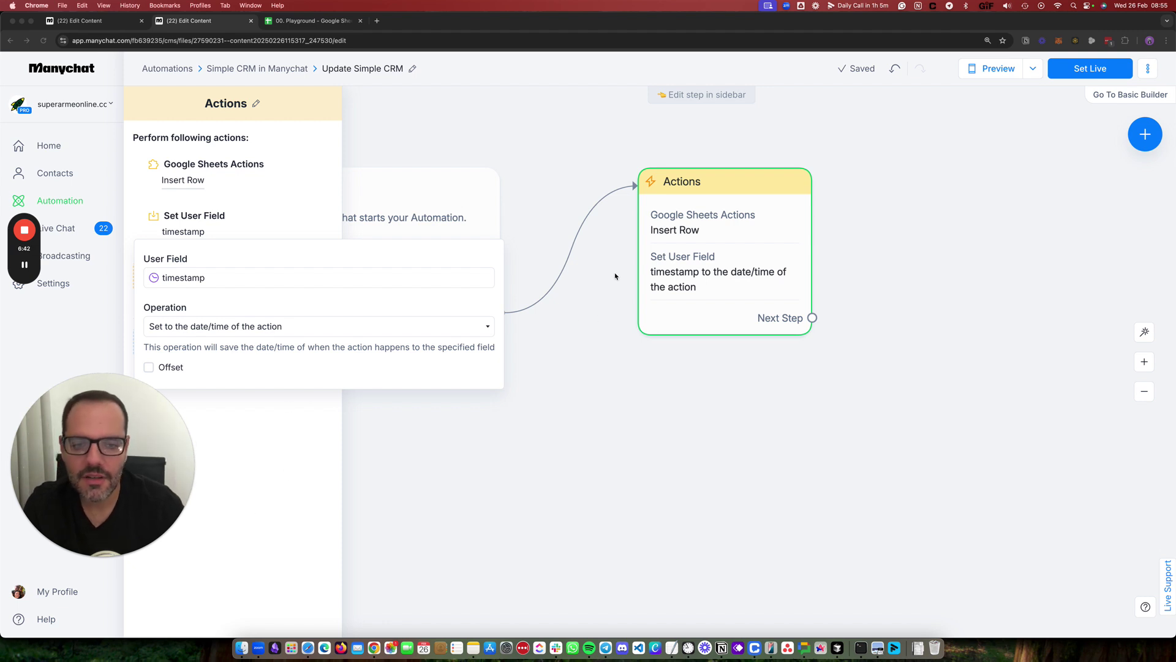
Step: Move the Set User Field action above the Google Sheets action, and reopen and save the Insert Row settings
{"action": "left_click", "coordinate": [702, 230]}
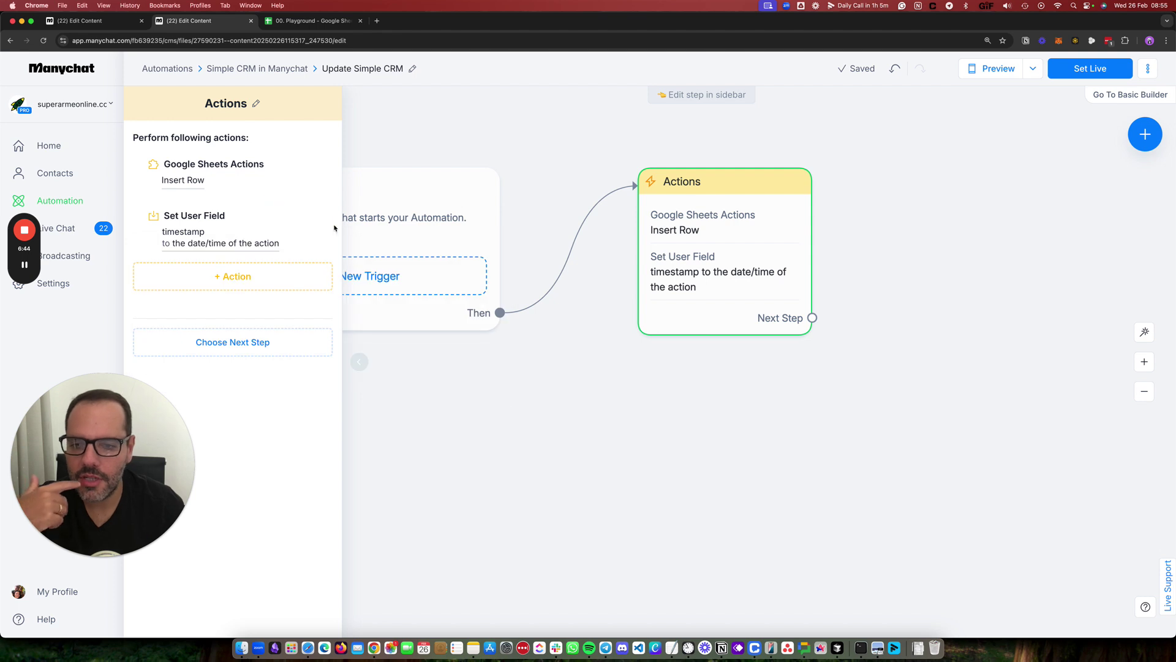
{"action": "left_click_drag", "start_coordinate": [327, 224], "coordinate": [325, 161]}
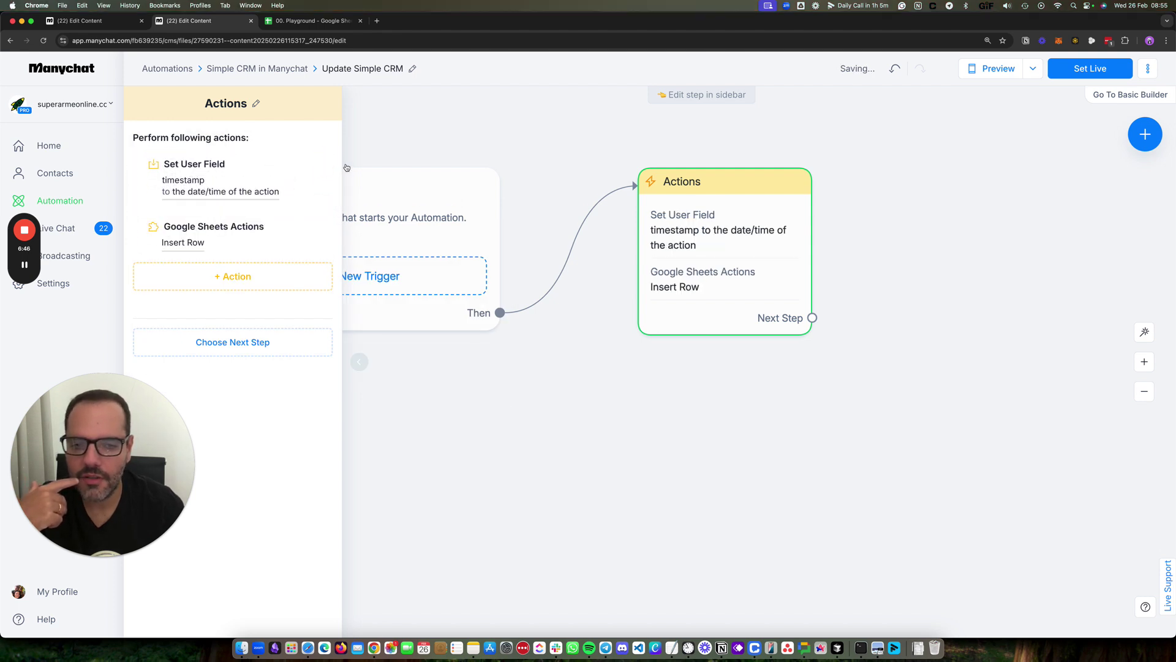
{"action": "left_click", "coordinate": [184, 242]}
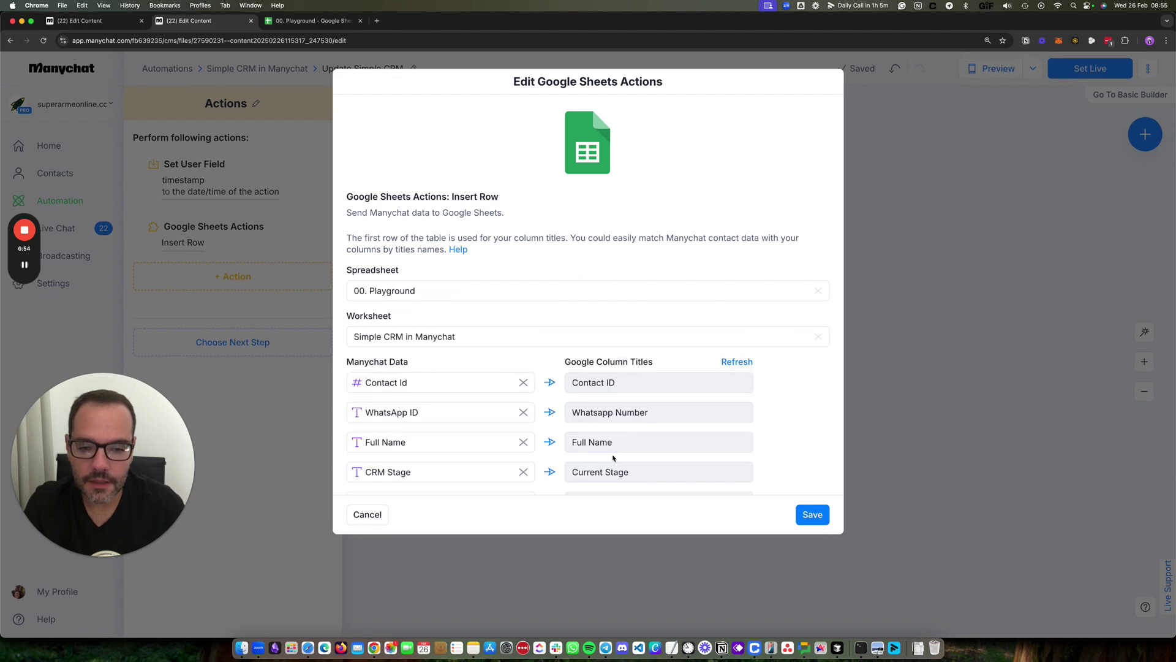
{"action": "left_click", "coordinate": [810, 514]}
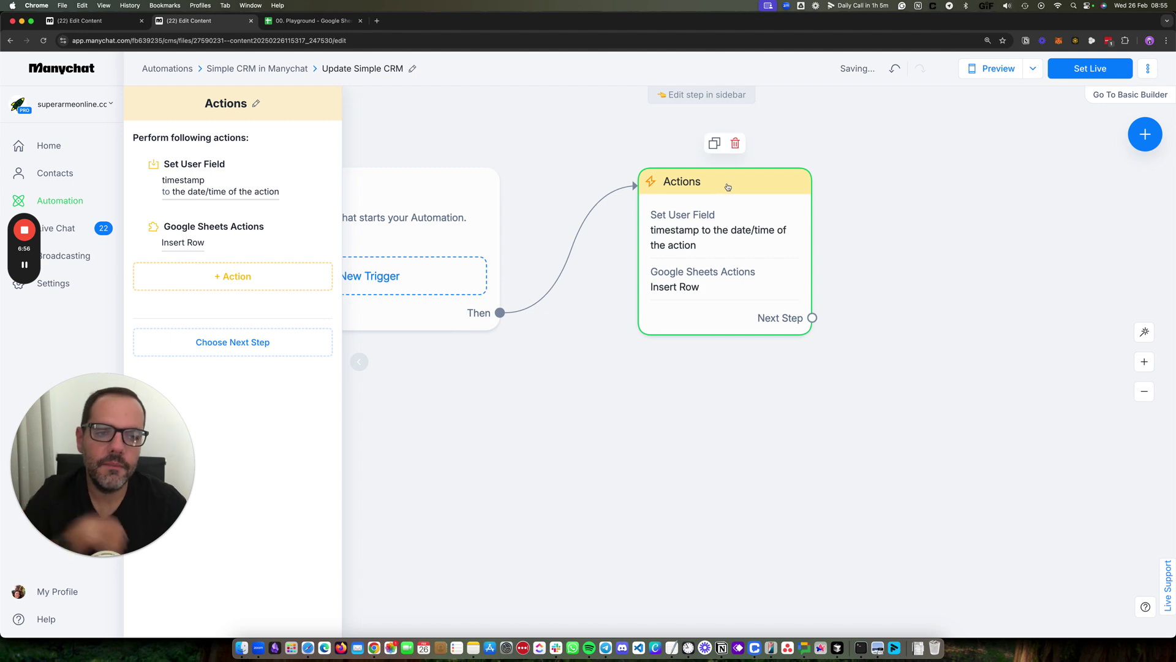
{"action": "left_click_drag", "start_coordinate": [731, 179], "coordinate": [779, 175]}
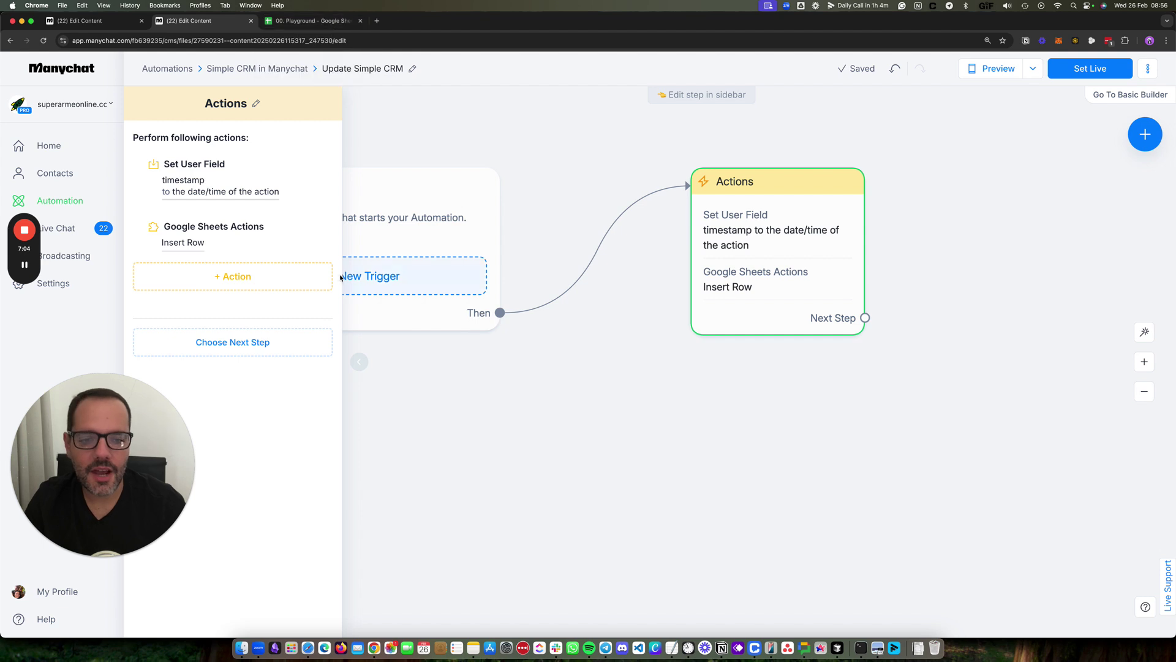
{"action": "left_click", "coordinate": [23, 345]}
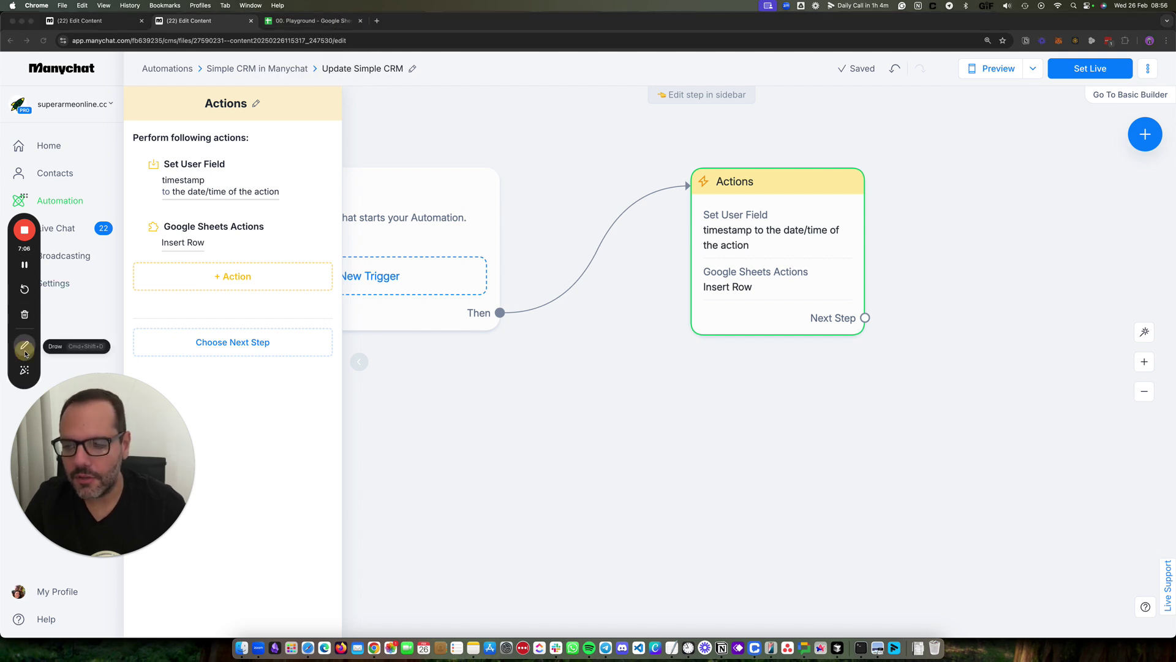
{"action": "left_click_drag", "start_coordinate": [709, 298], "coordinate": [775, 297]}
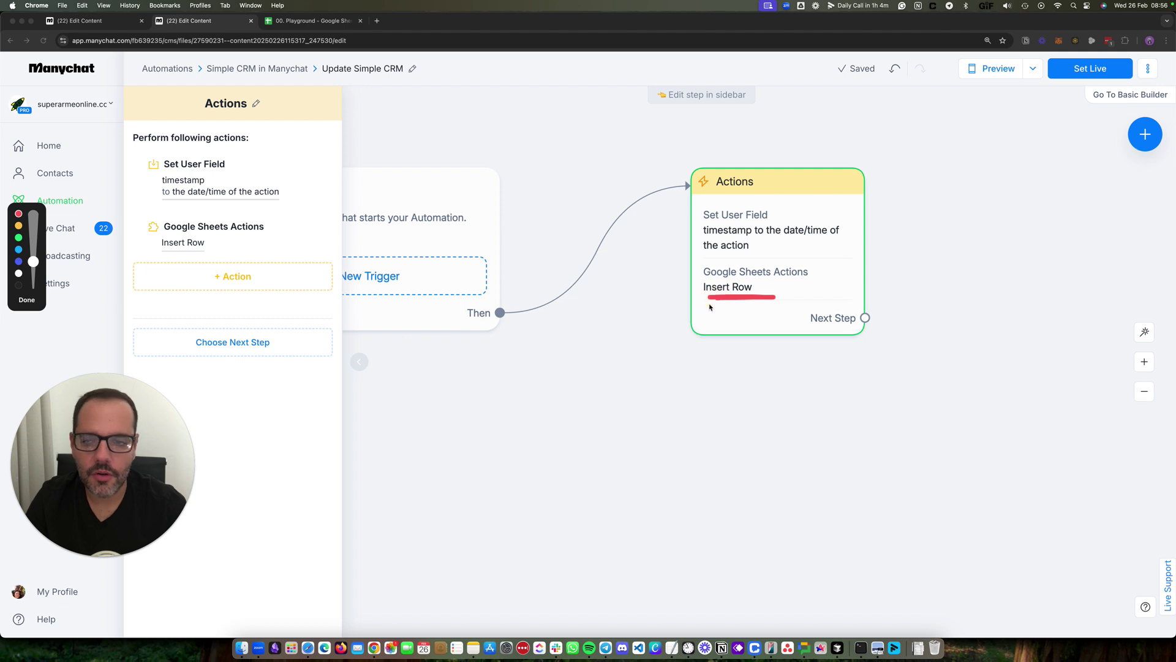
{"action": "left_click", "coordinate": [21, 296]}
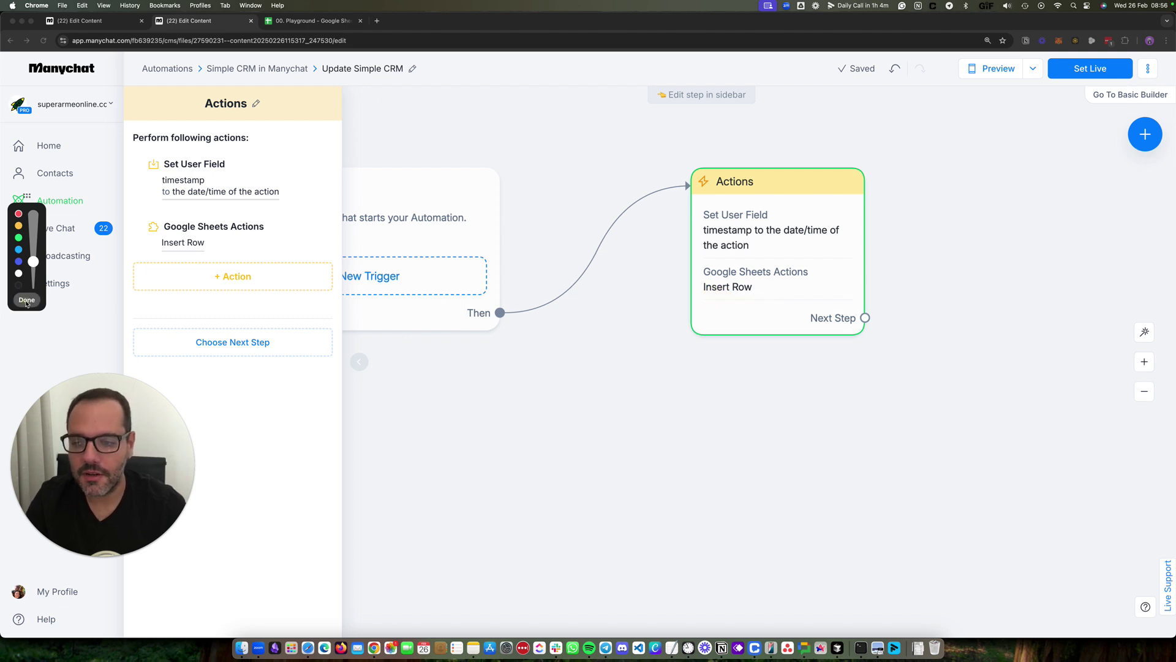
Step: Review the Mini Funnel automation and the CRM sheet in Google Sheets, and return to the Update Simple CRM automation
{"action": "left_click", "coordinate": [79, 21]}
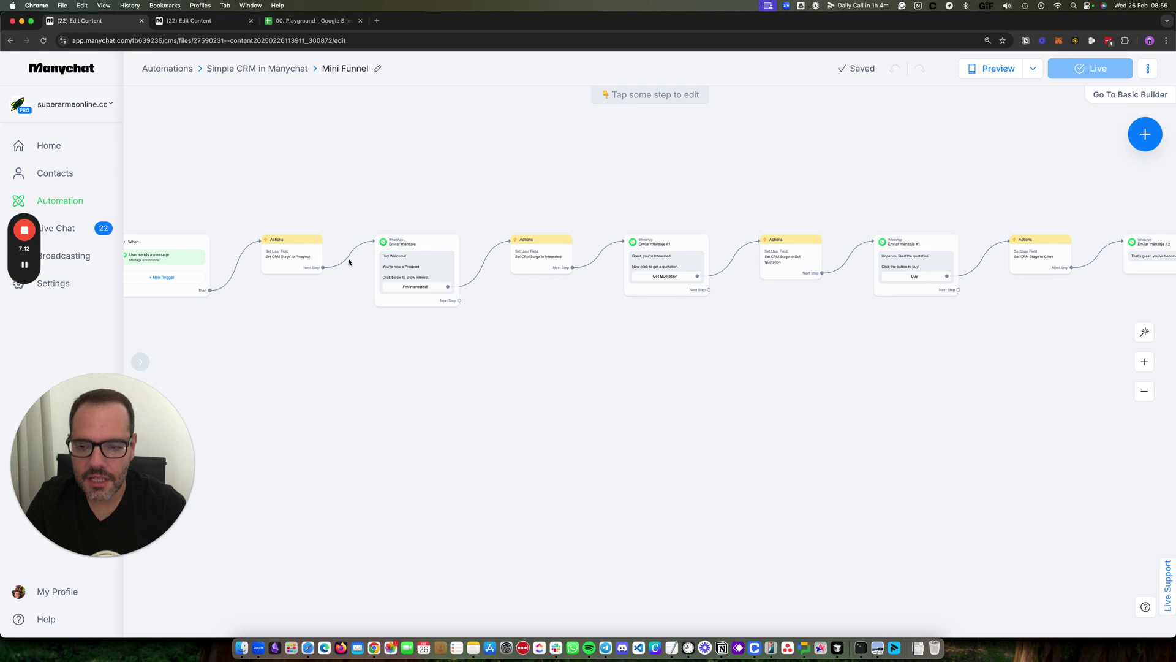
{"action": "left_click", "coordinate": [309, 25]}
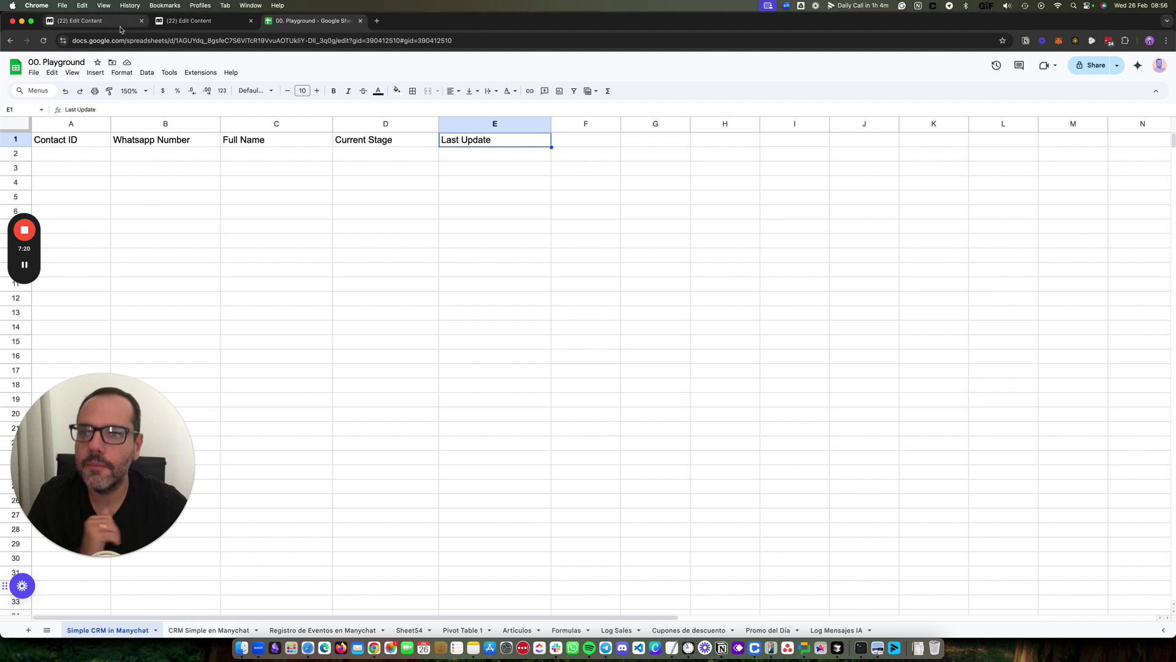
{"action": "left_click", "coordinate": [187, 20]}
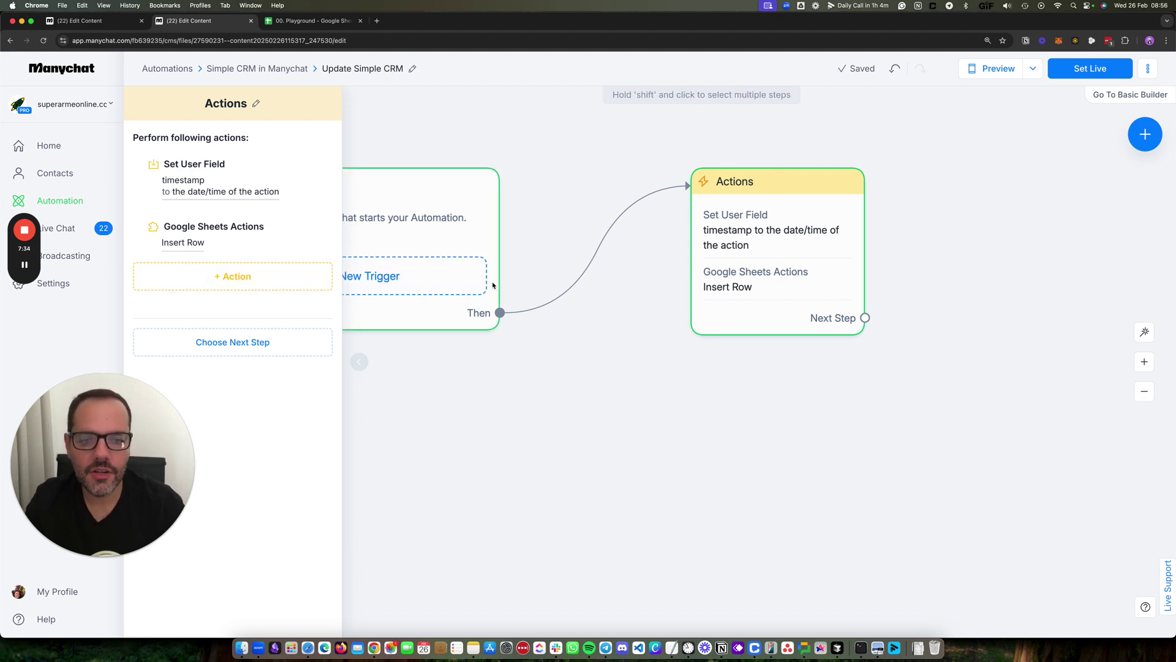
Step: Add an Add Tag action after Insert Row and create the tag Contact Entered into CRM for it
{"action": "left_click_drag", "start_coordinate": [788, 267], "coordinate": [845, 266]}
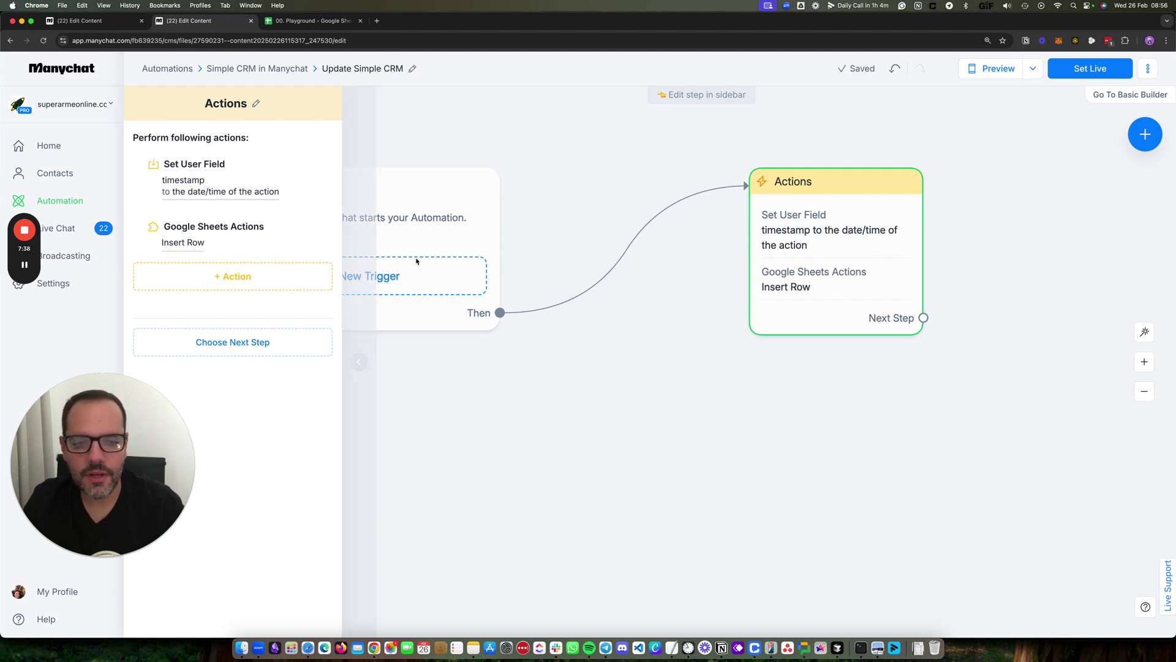
{"action": "left_click", "coordinate": [234, 289]}
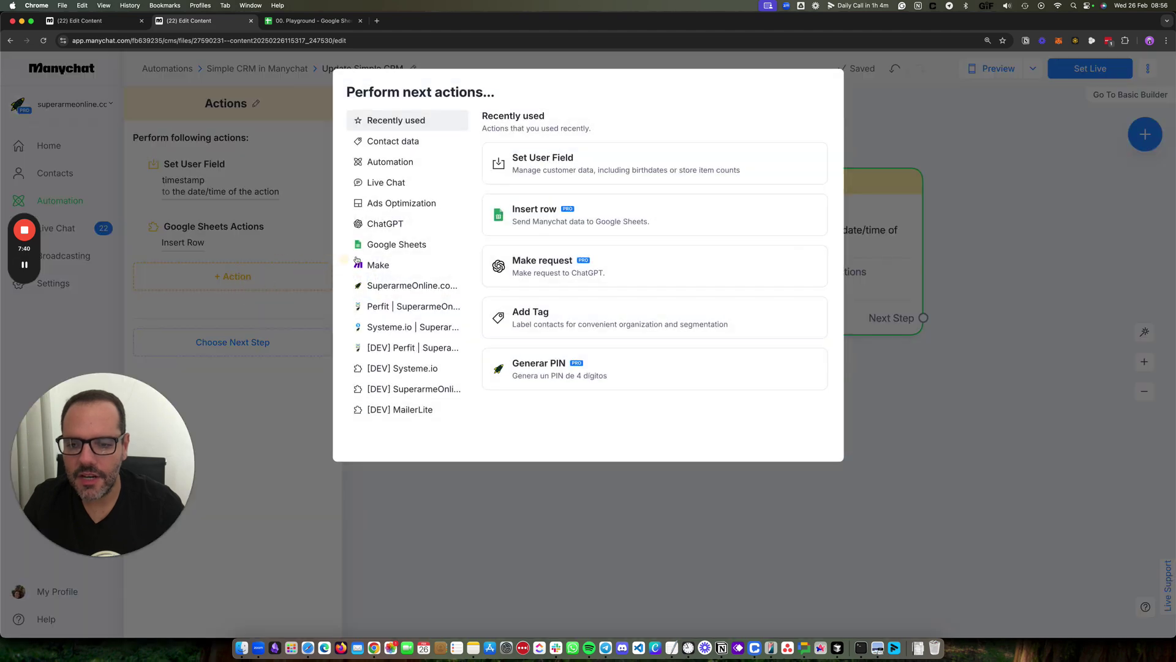
{"action": "left_click", "coordinate": [556, 323]}
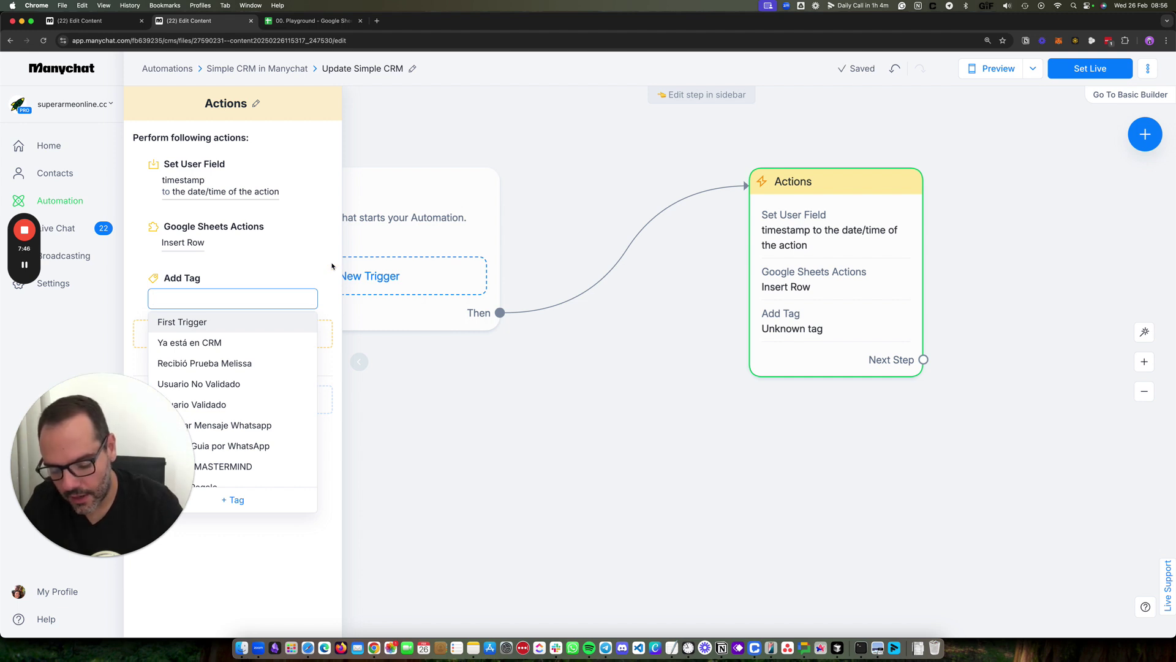
{"action": "type", "text": "Contact Entere"}
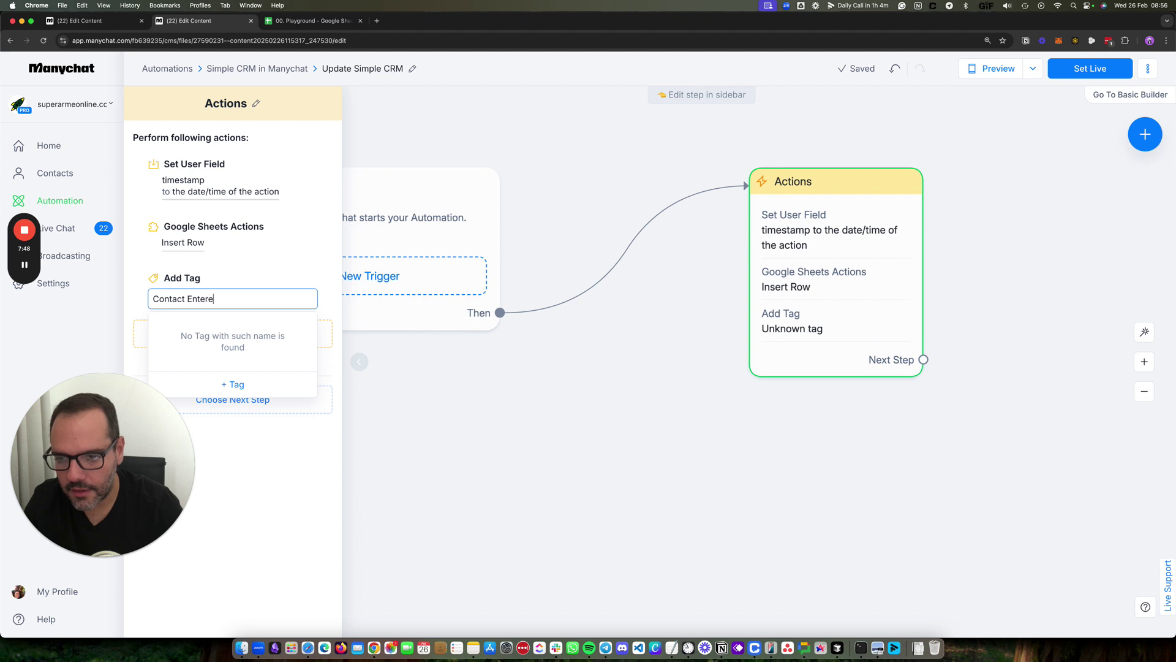
{"action": "type", "text": "d into CRM"}
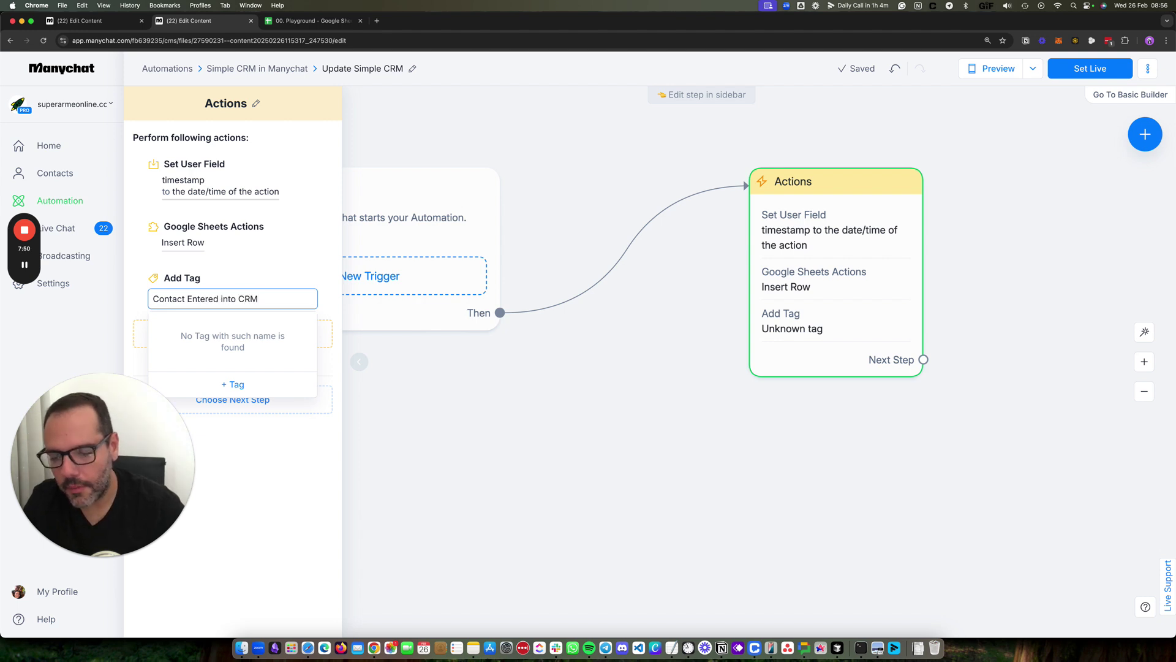
{"action": "left_click", "coordinate": [234, 384]}
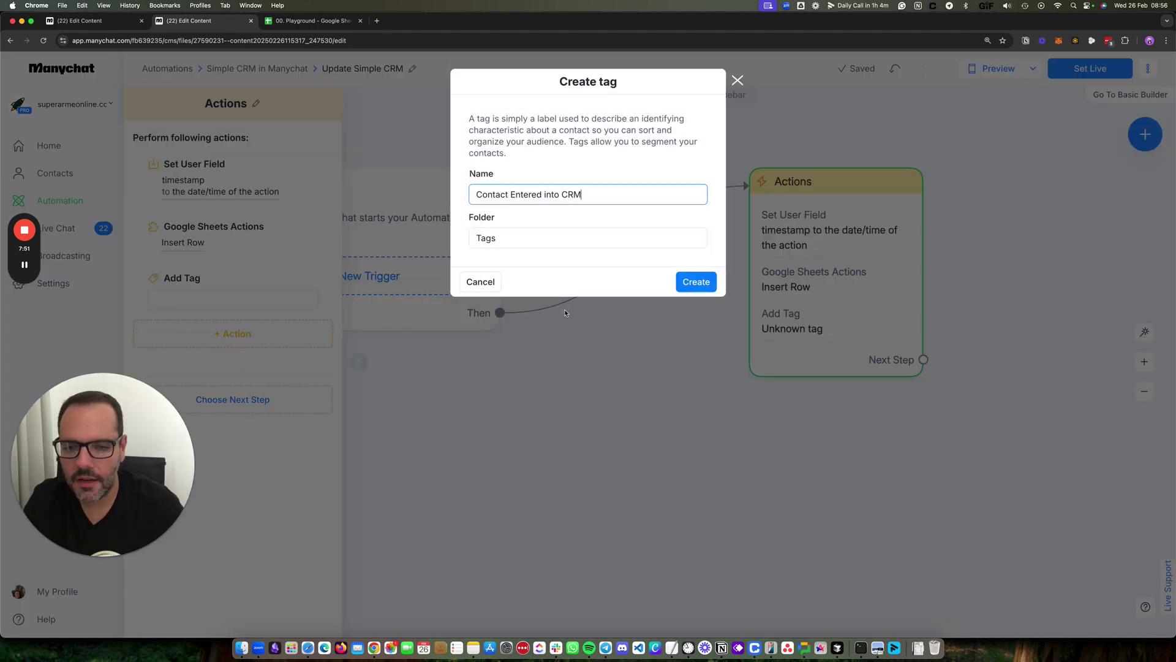
{"action": "left_click", "coordinate": [679, 288]}
Step: Insert a Condition step after the starting step that checks that Tag isn't Contact Entered into CRM
{"action": "left_click_drag", "start_coordinate": [872, 263], "coordinate": [953, 262]}
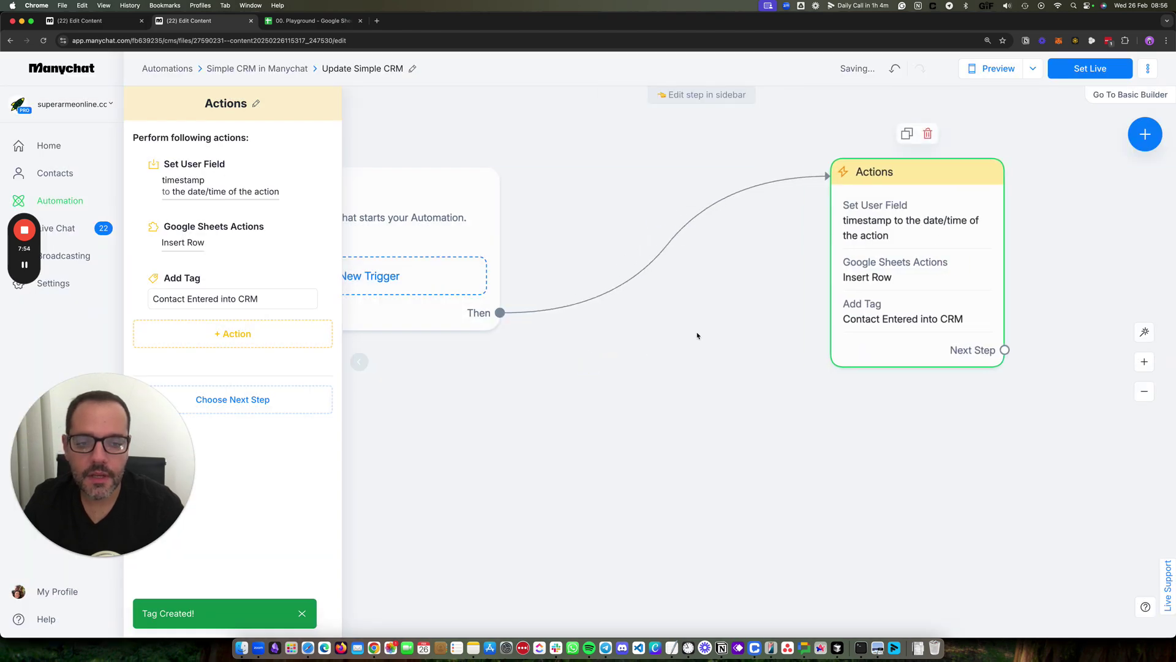
{"action": "left_click_drag", "start_coordinate": [500, 313], "coordinate": [605, 227]}
{"action": "left_click", "coordinate": [643, 396]}
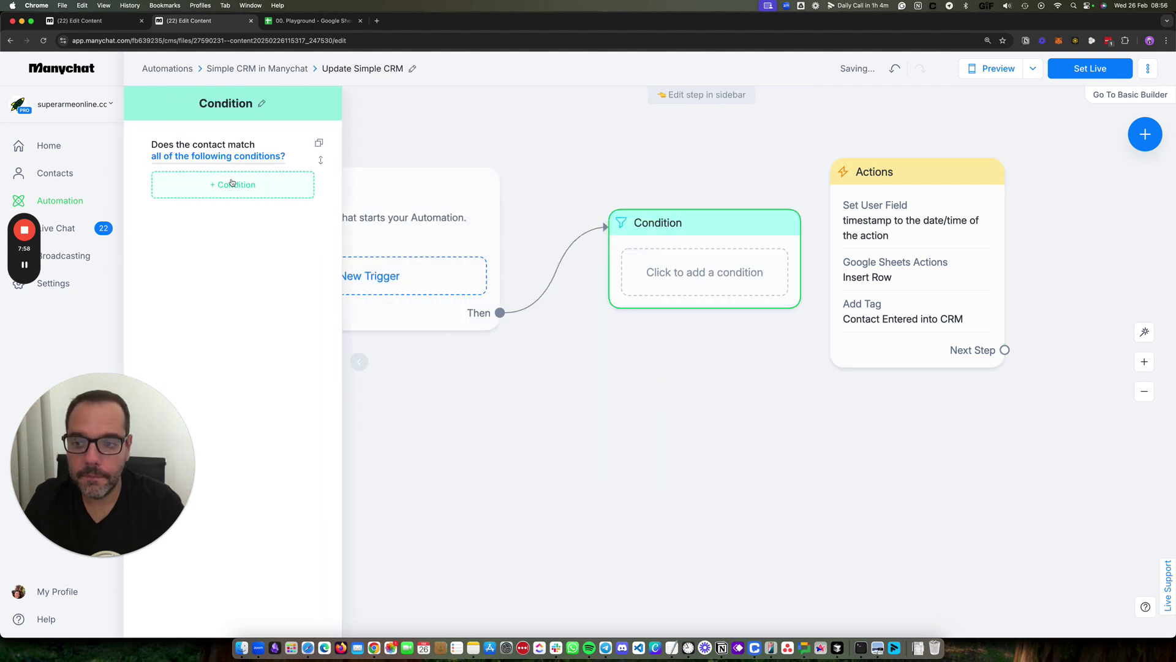
{"action": "left_click", "coordinate": [233, 188]}
{"action": "left_click", "coordinate": [313, 250]}
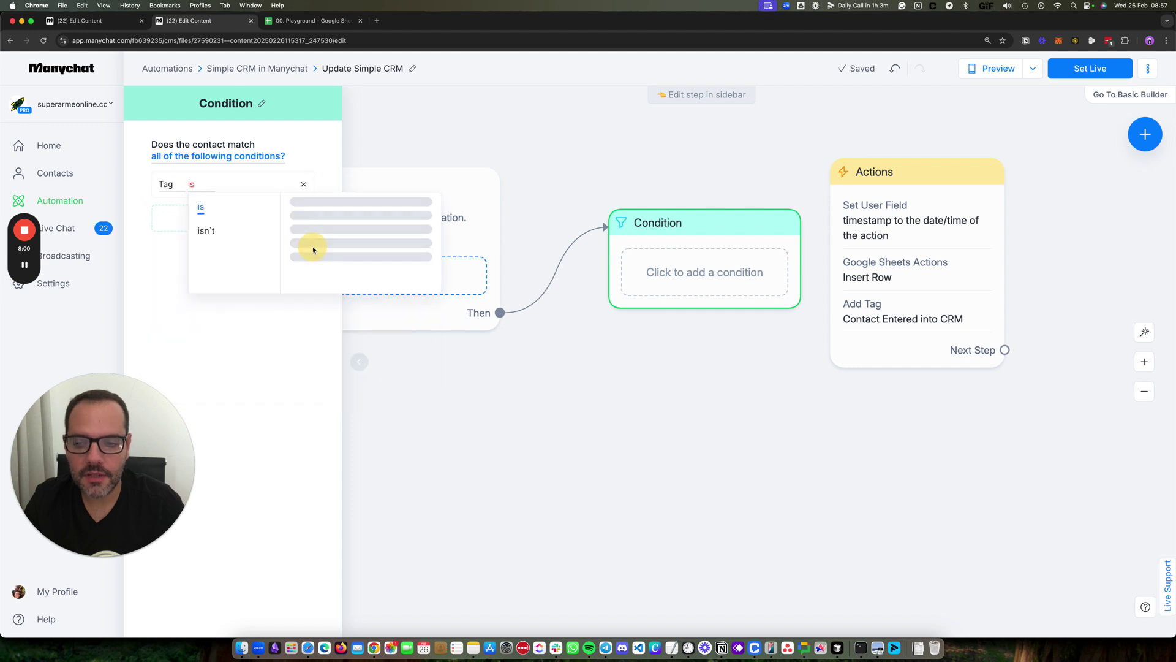
{"action": "left_click", "coordinate": [205, 232]}
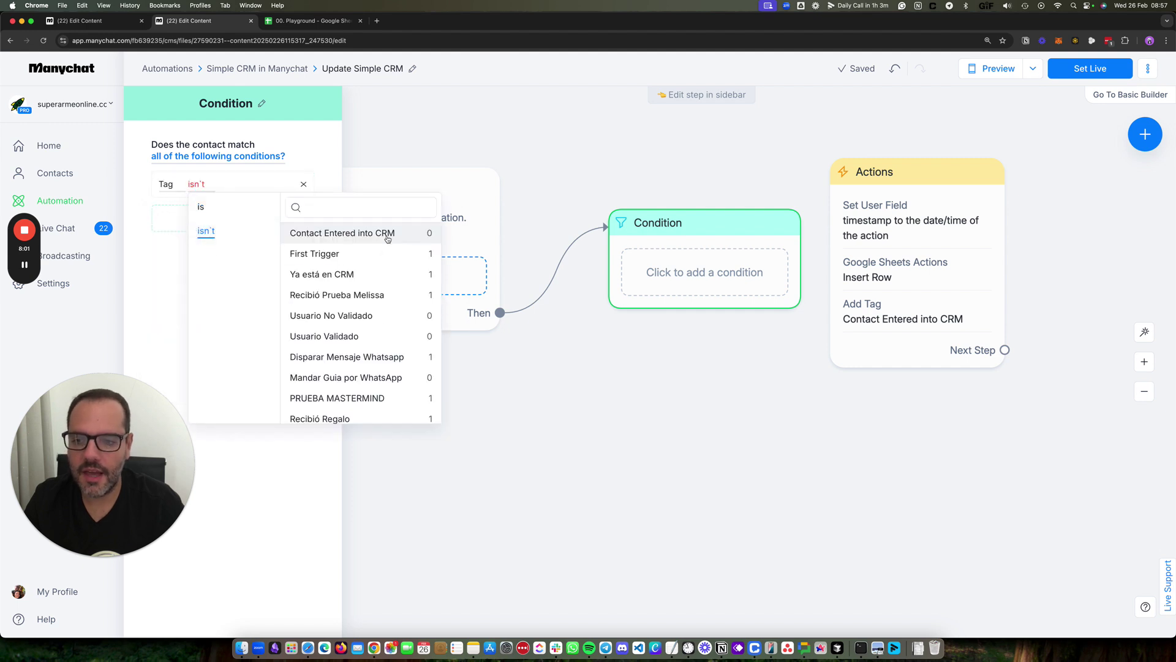
{"action": "left_click", "coordinate": [330, 234]}
Step: Move the Condition step closer to the starting step and connect its matching branch to the Actions step
{"action": "left_click_drag", "start_coordinate": [691, 249], "coordinate": [603, 233]}
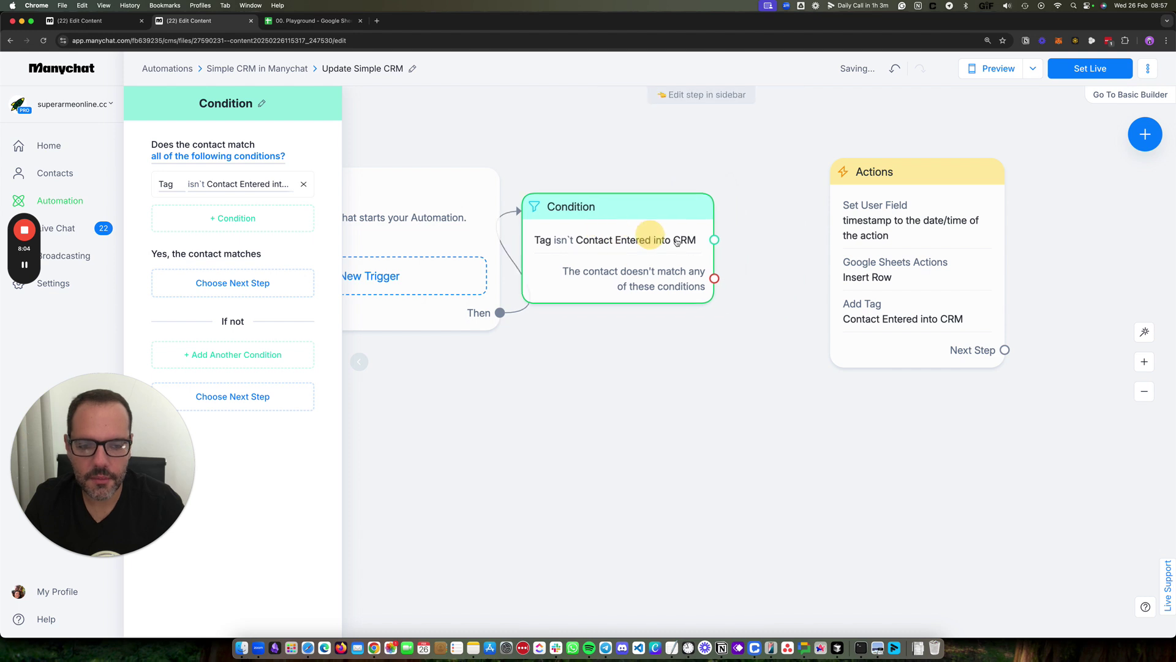
{"action": "left_click_drag", "start_coordinate": [714, 240], "coordinate": [867, 217]}
{"action": "left_click", "coordinate": [868, 217]}
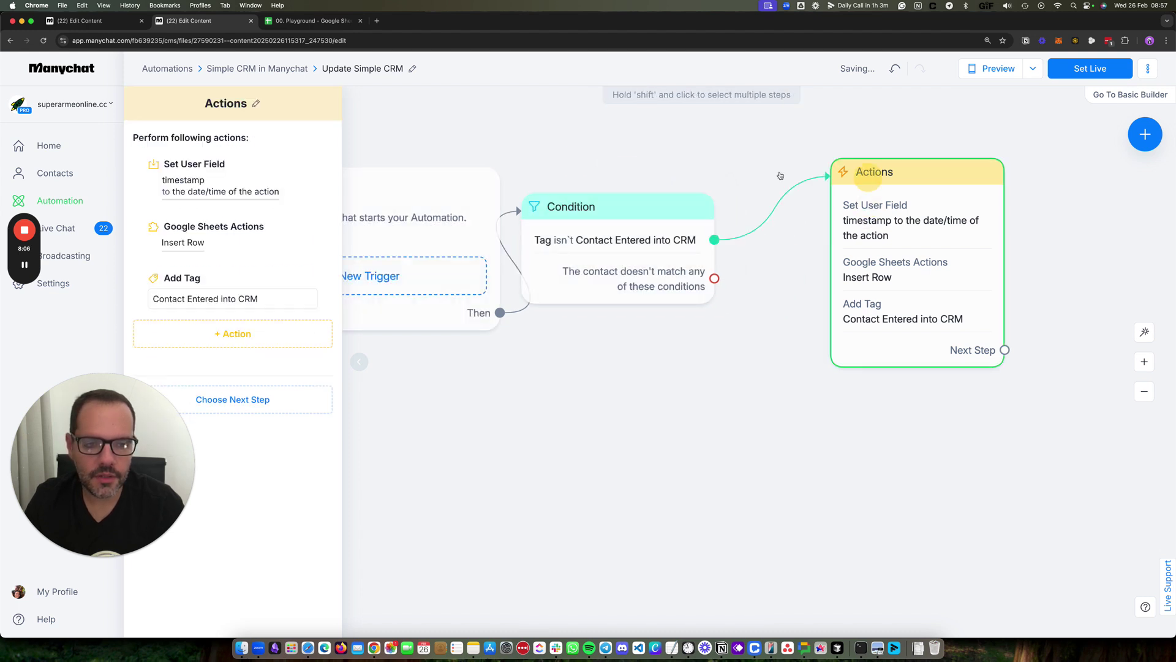
Step: Rename the Actions step as Add new contact to CRM and auto-arrange the flow's steps
{"action": "left_click", "coordinate": [253, 103]}
{"action": "type", "text": "Add n"}
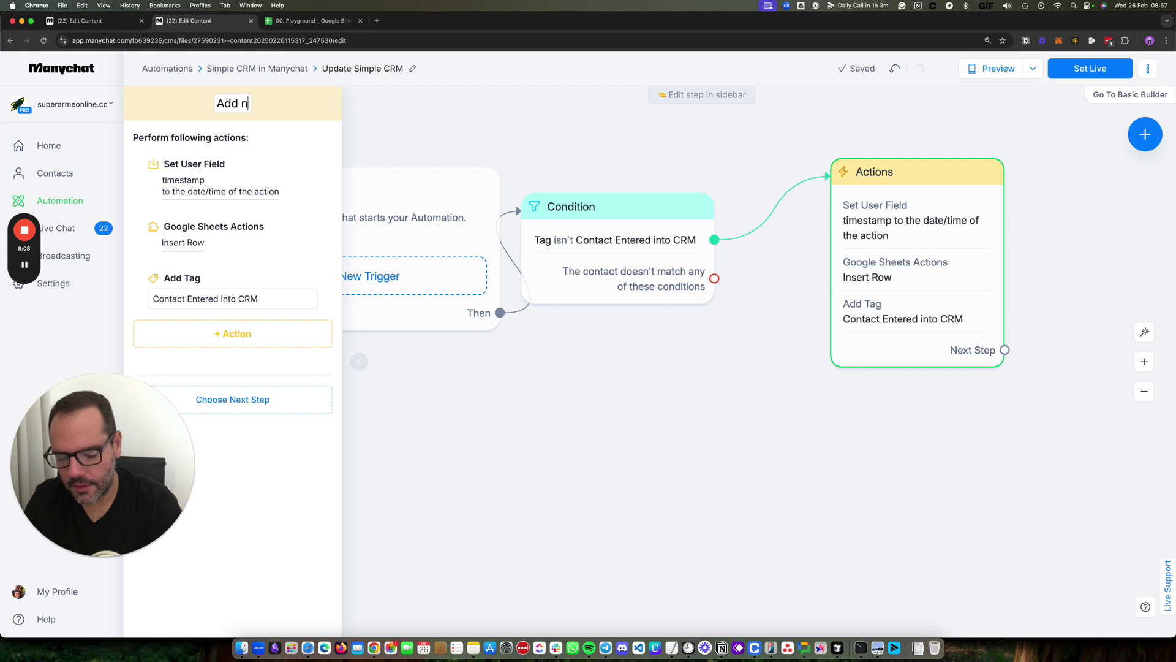
{"action": "type", "text": "ew contact to CRM"}
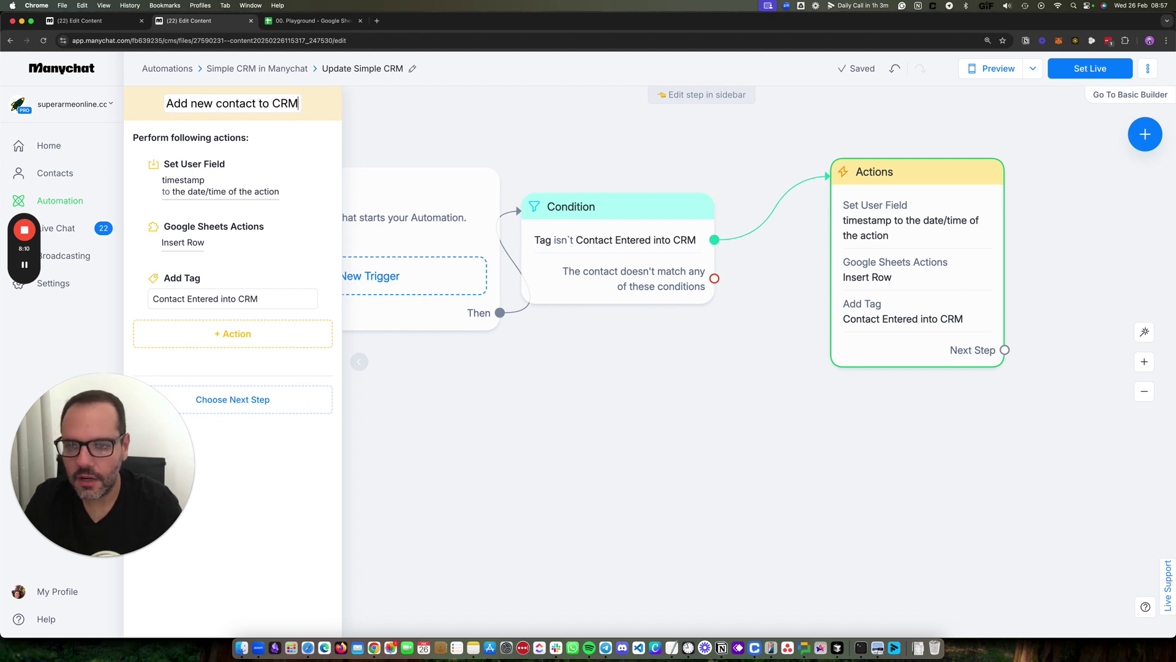
{"action": "key", "text": "Return"}
{"action": "left_click", "coordinate": [670, 131]}
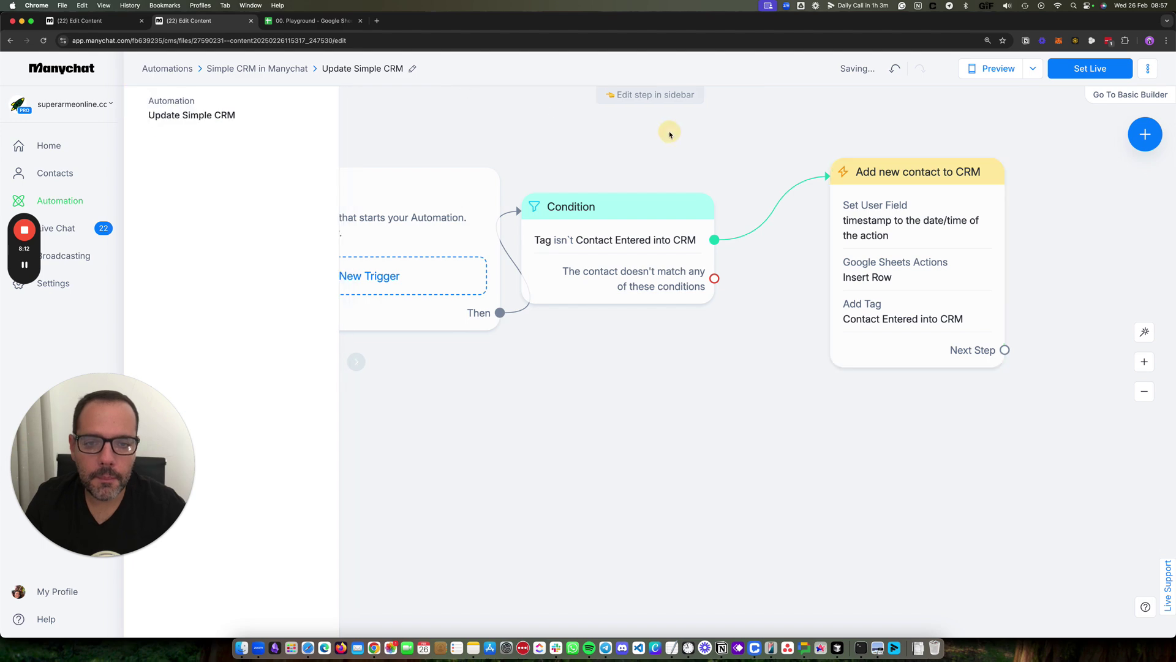
{"action": "left_click", "coordinate": [1144, 331]}
Step: Duplicate the Add new contact to CRM step below the original and connect the condition's non-matching branch to the copy
{"action": "left_click_drag", "start_coordinate": [857, 418], "coordinate": [441, 367]}
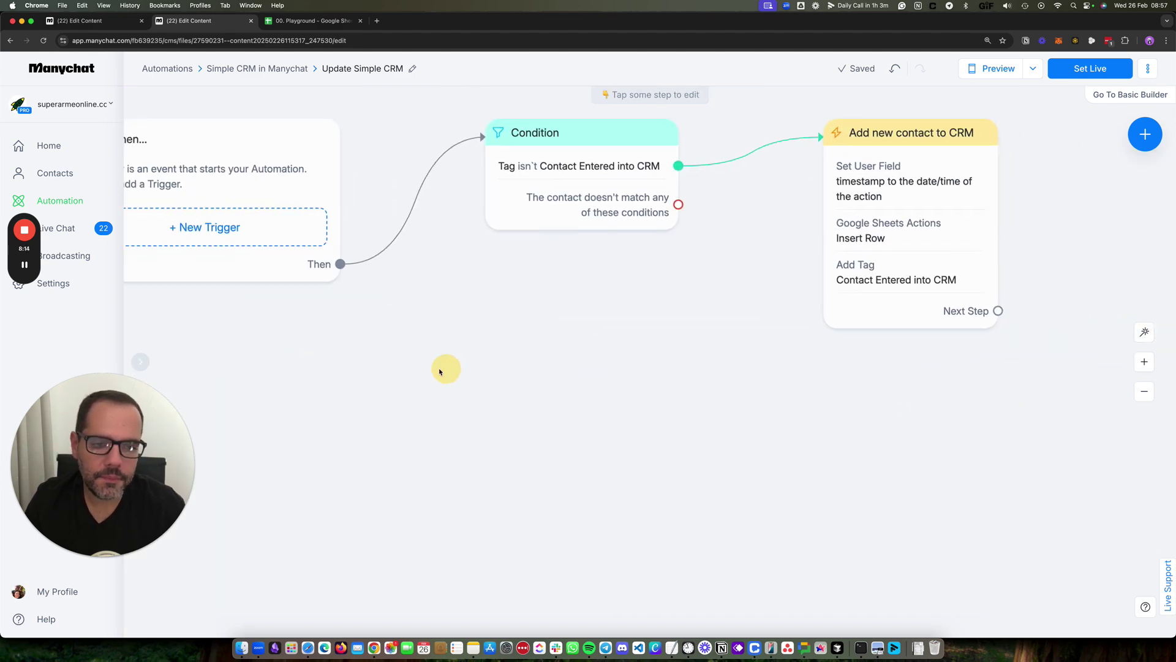
{"action": "scroll", "coordinate": [638, 354], "scroll_direction": "down", "scroll_amount": 2}
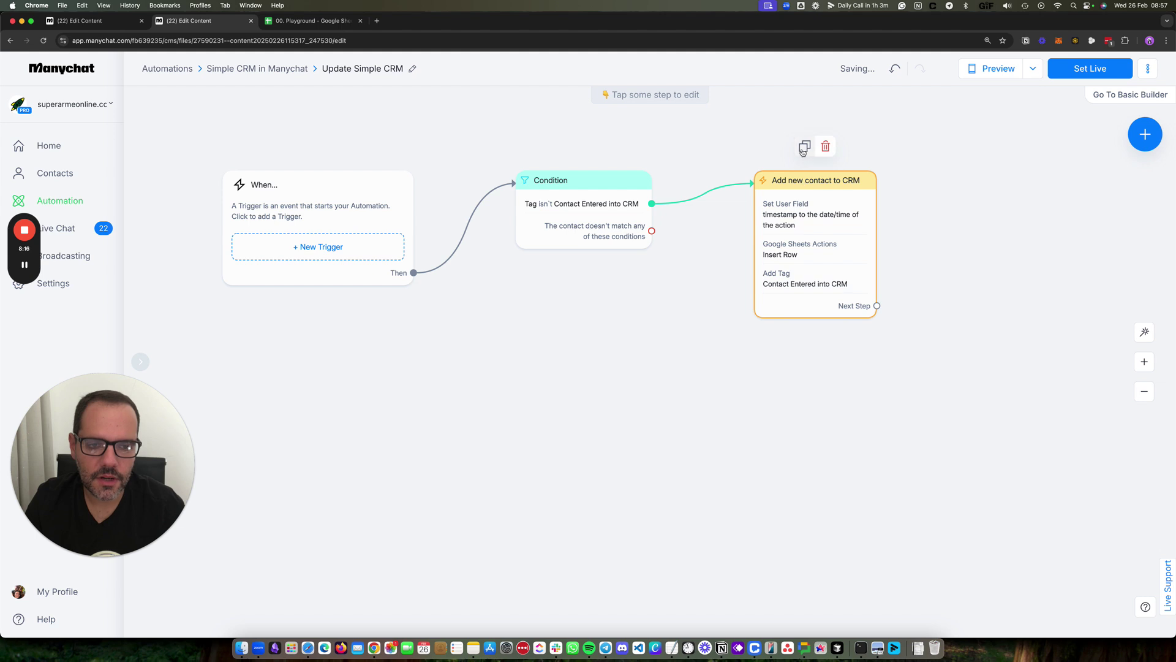
{"action": "left_click", "coordinate": [804, 146]}
{"action": "left_click_drag", "start_coordinate": [714, 375], "coordinate": [795, 378]}
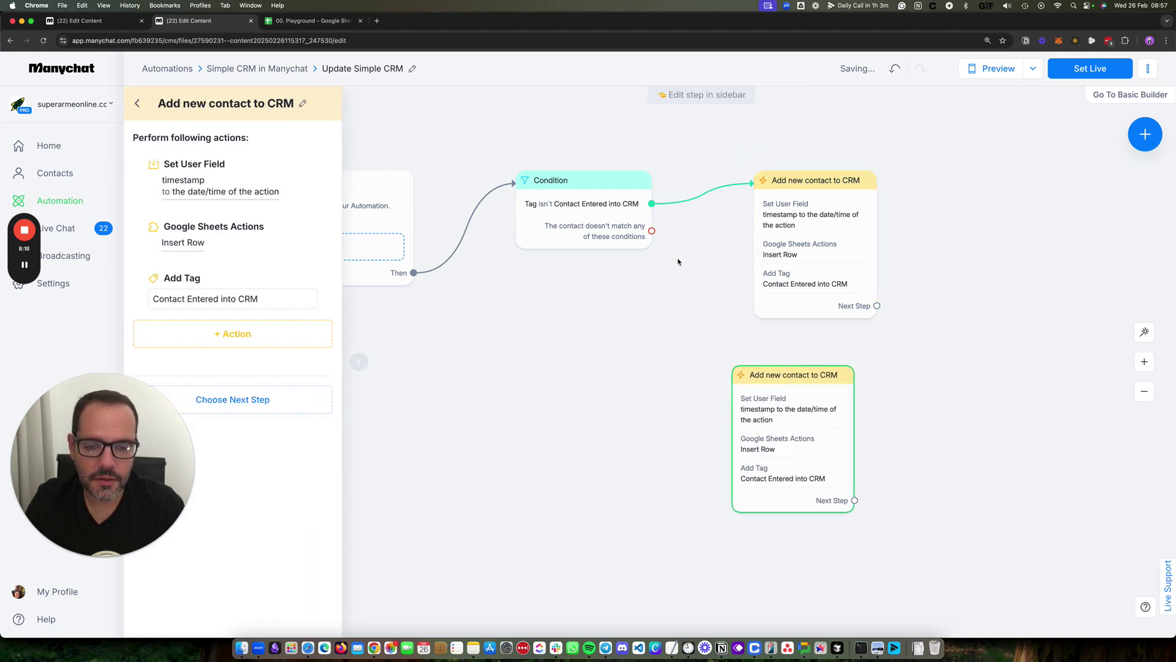
{"action": "left_click", "coordinate": [652, 232]}
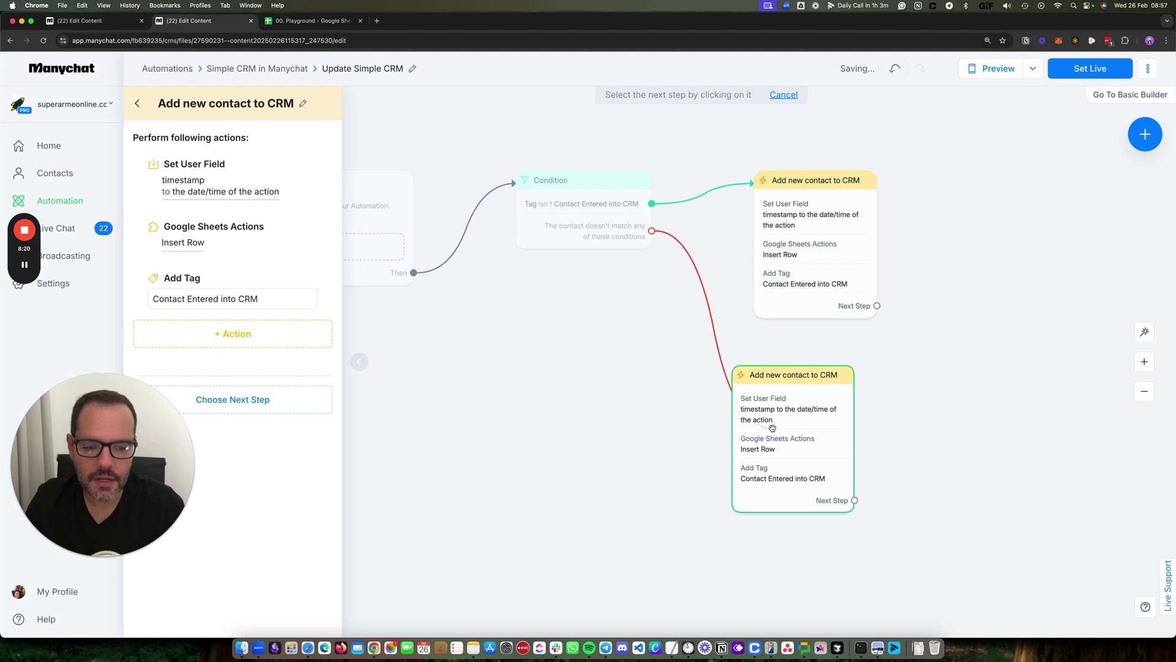
{"action": "left_click", "coordinate": [750, 383]}
Step: Rename the duplicated actions step as Update contact on CRM
{"action": "left_click", "coordinate": [208, 104]}
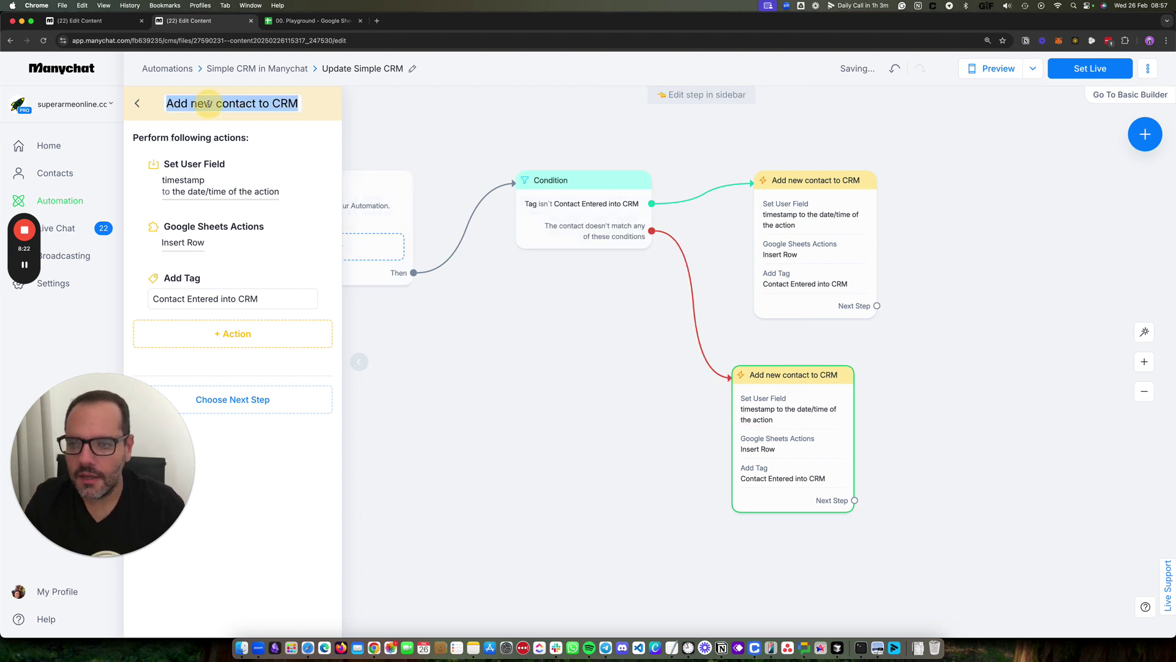
{"action": "left_click", "coordinate": [213, 104]}
{"action": "key", "text": "super+shift+Left"}
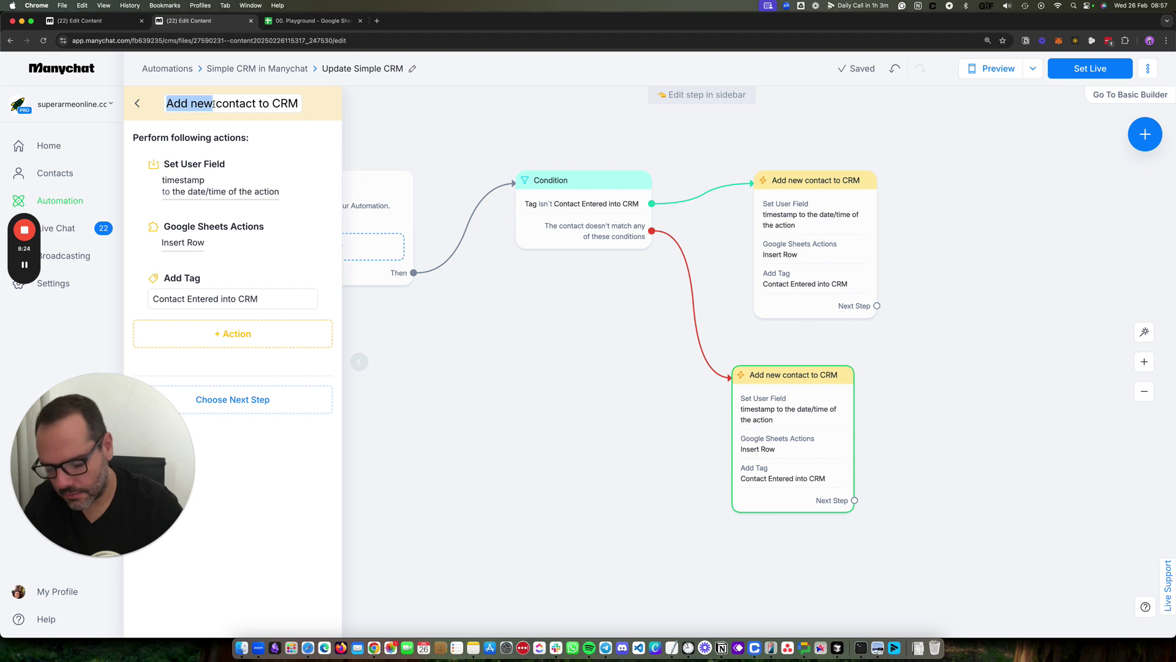
{"action": "type", "text": "Update"}
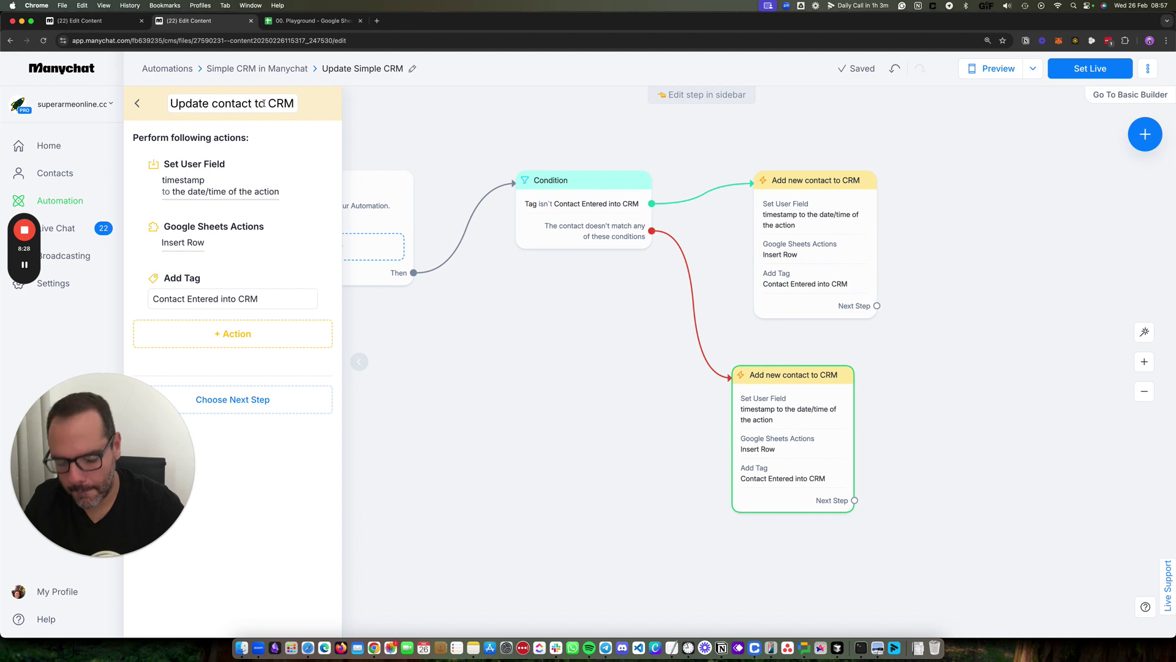
{"action": "key", "text": "BackSpace"}
{"action": "key", "text": "BackSpace"}
{"action": "type", "text": "on"}
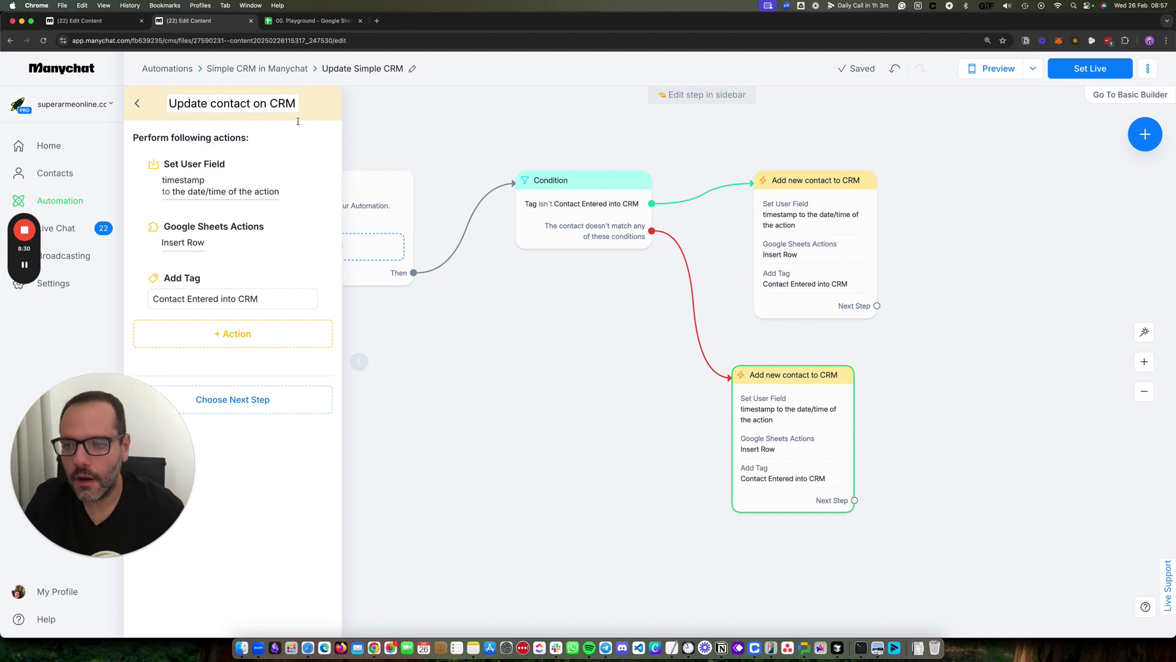
{"action": "left_click", "coordinate": [289, 244]}
{"action": "left_click", "coordinate": [571, 364]}
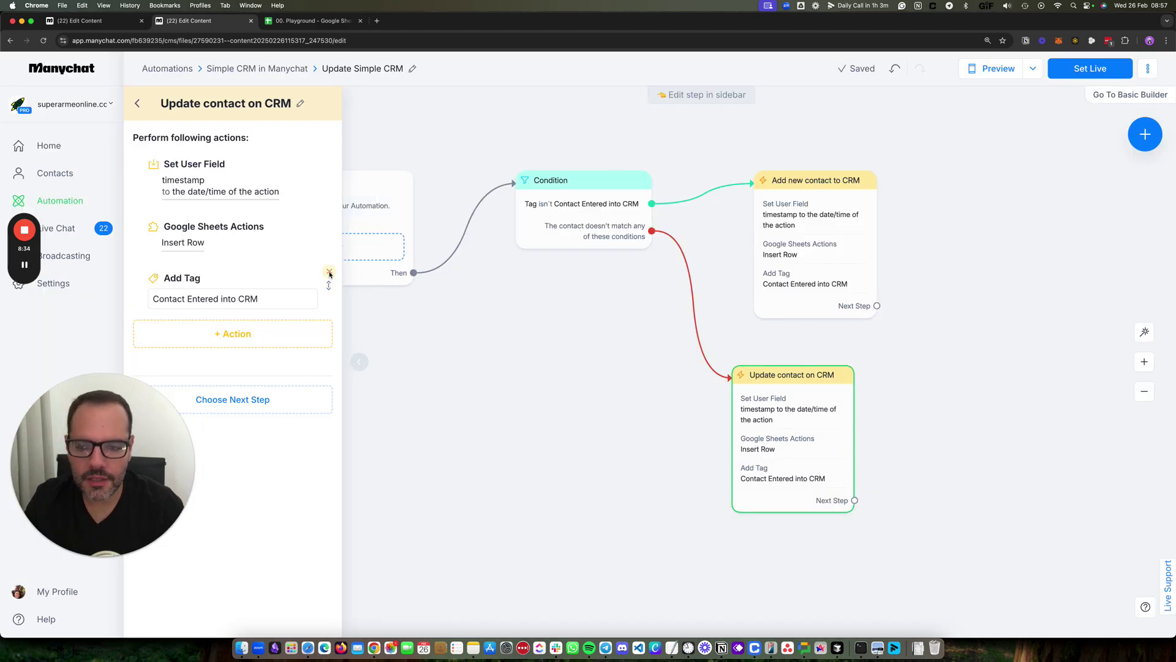
Step: Remove the Add Tag and Google Sheets Insert Row actions from the Update contact on CRM step and auto-arrange the flow
{"action": "left_click", "coordinate": [329, 272]}
{"action": "left_click", "coordinate": [710, 110]}
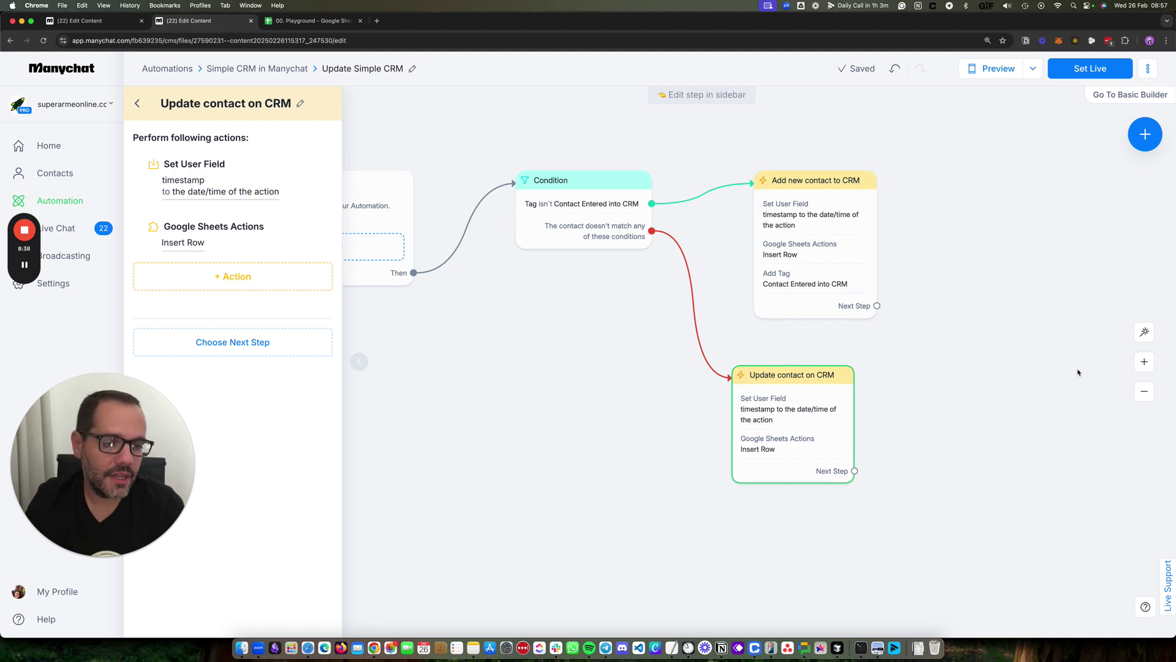
{"action": "left_click", "coordinate": [1145, 331]}
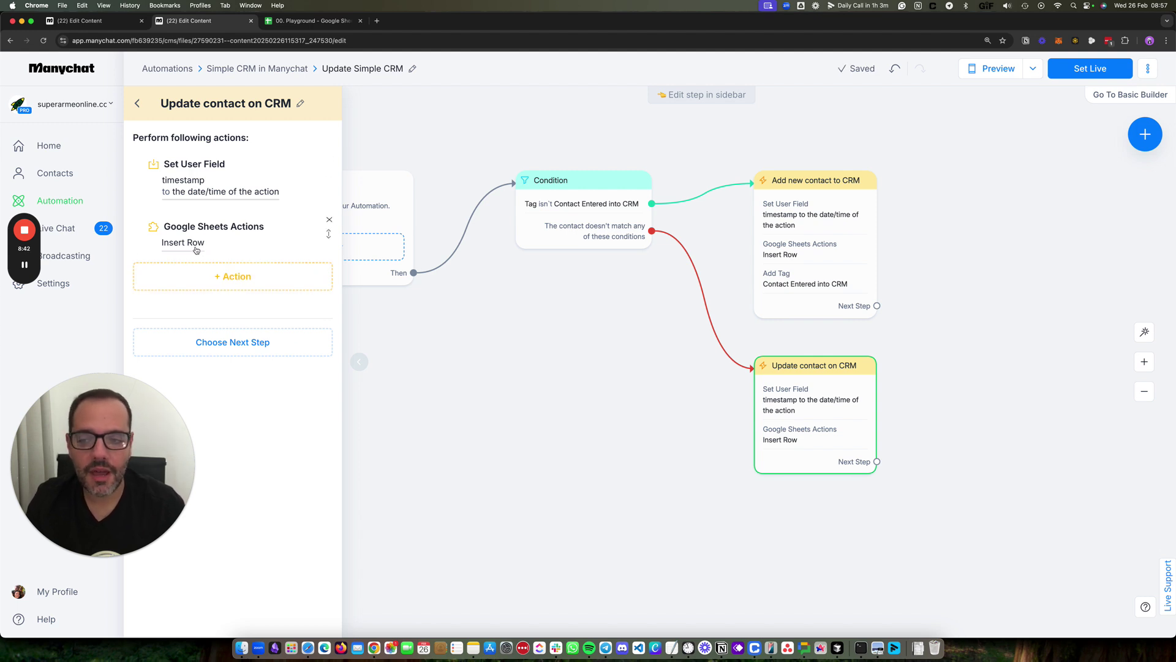
{"action": "left_click", "coordinate": [330, 221]}
{"action": "left_click", "coordinate": [715, 113]}
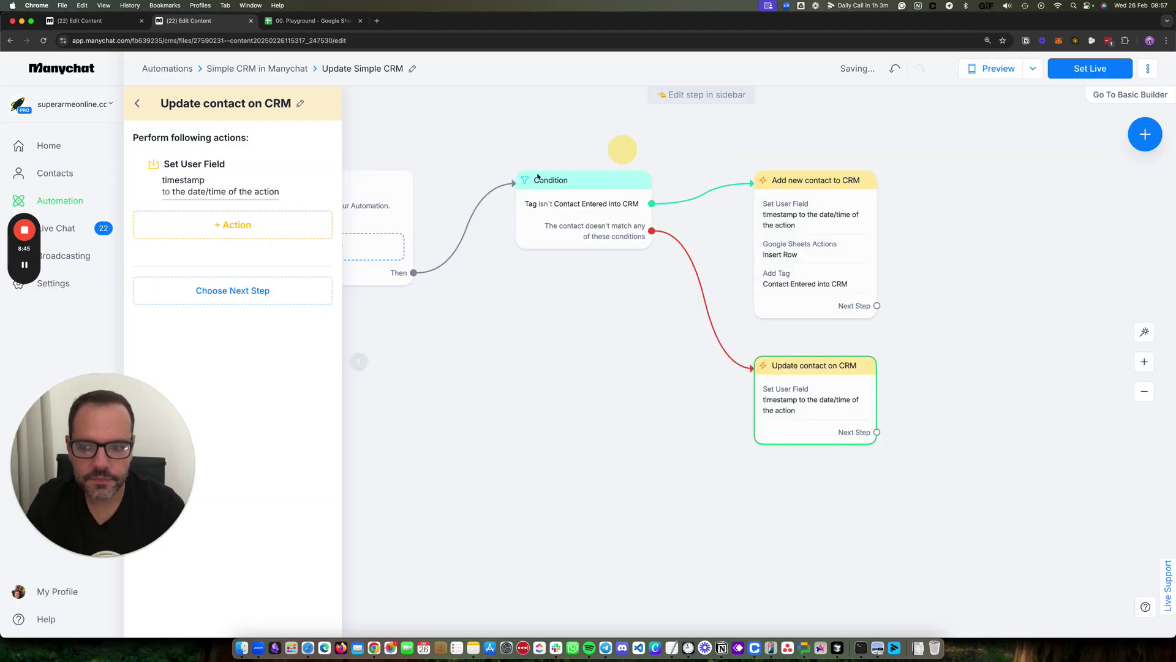
Step: Add a Google Sheets Update Row action for the 00. Playground spreadsheet and its Simple CRM in Manychat worksheet
{"action": "left_click", "coordinate": [189, 224]}
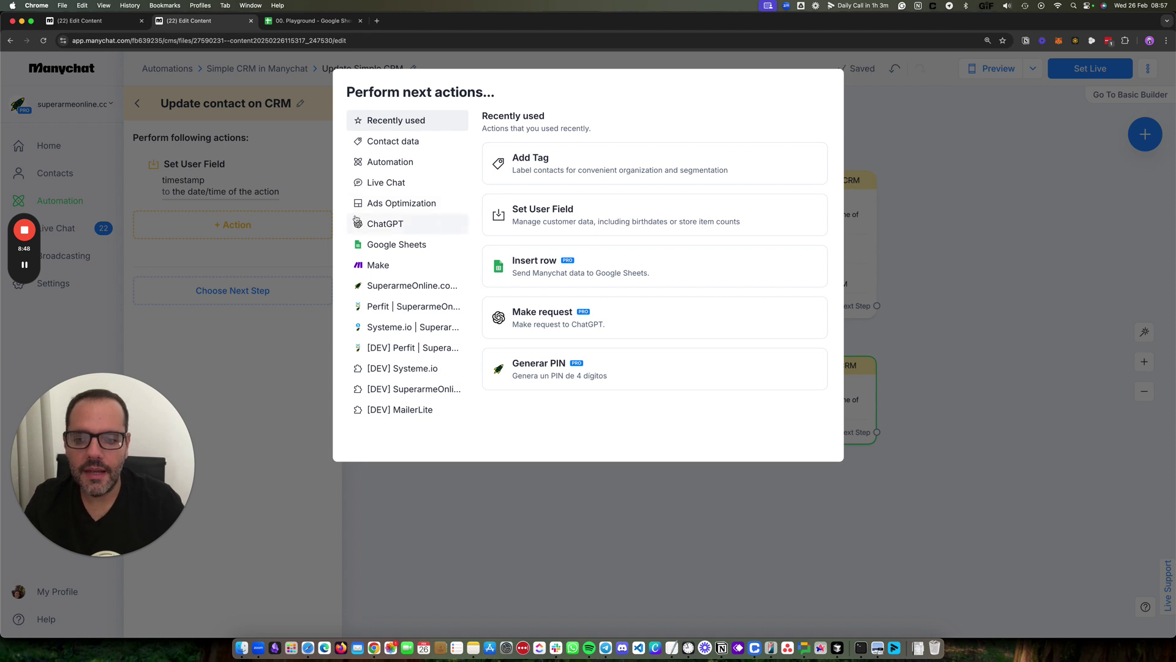
{"action": "left_click", "coordinate": [385, 244]}
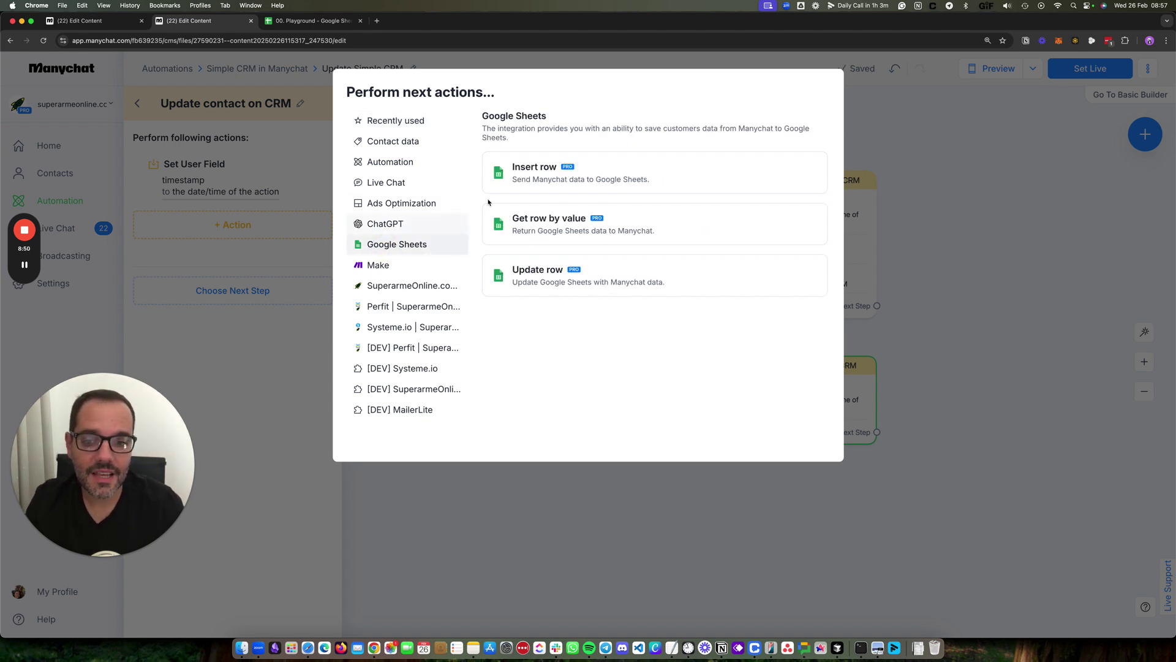
{"action": "left_click", "coordinate": [558, 286]}
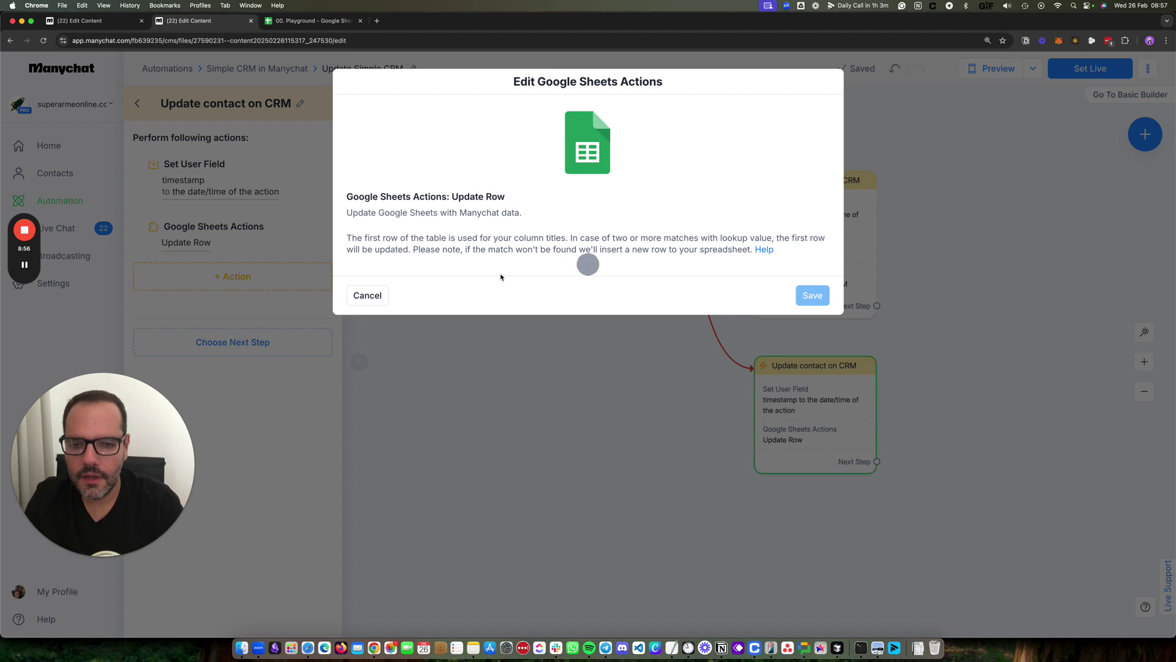
{"action": "left_click", "coordinate": [428, 290]}
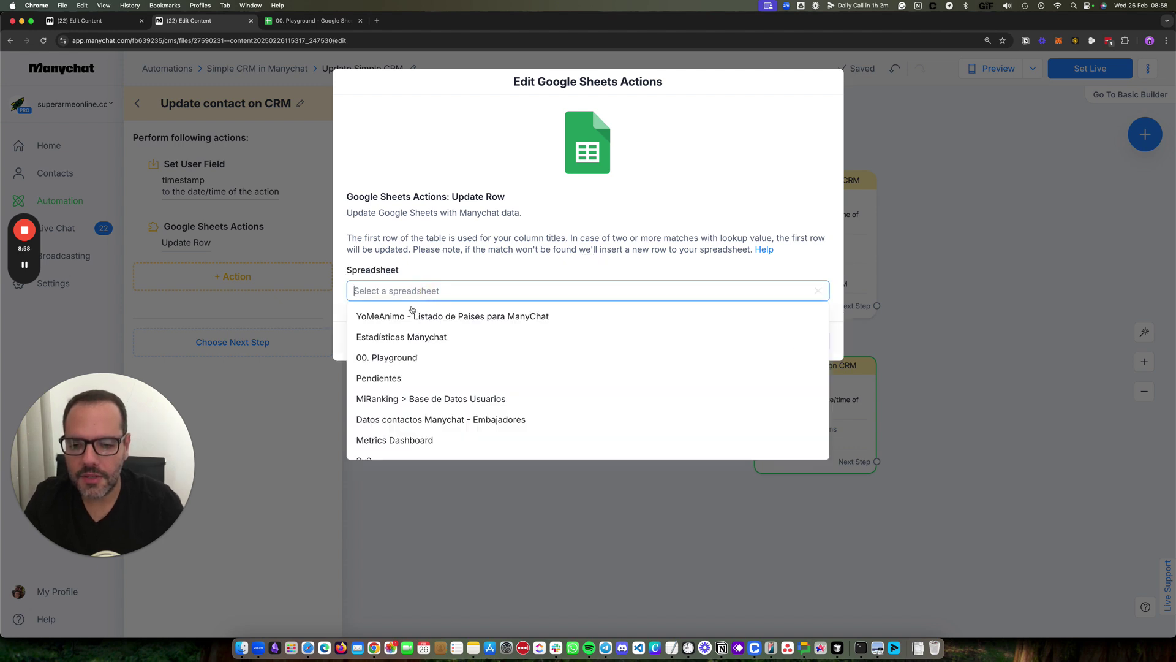
{"action": "left_click", "coordinate": [412, 358]}
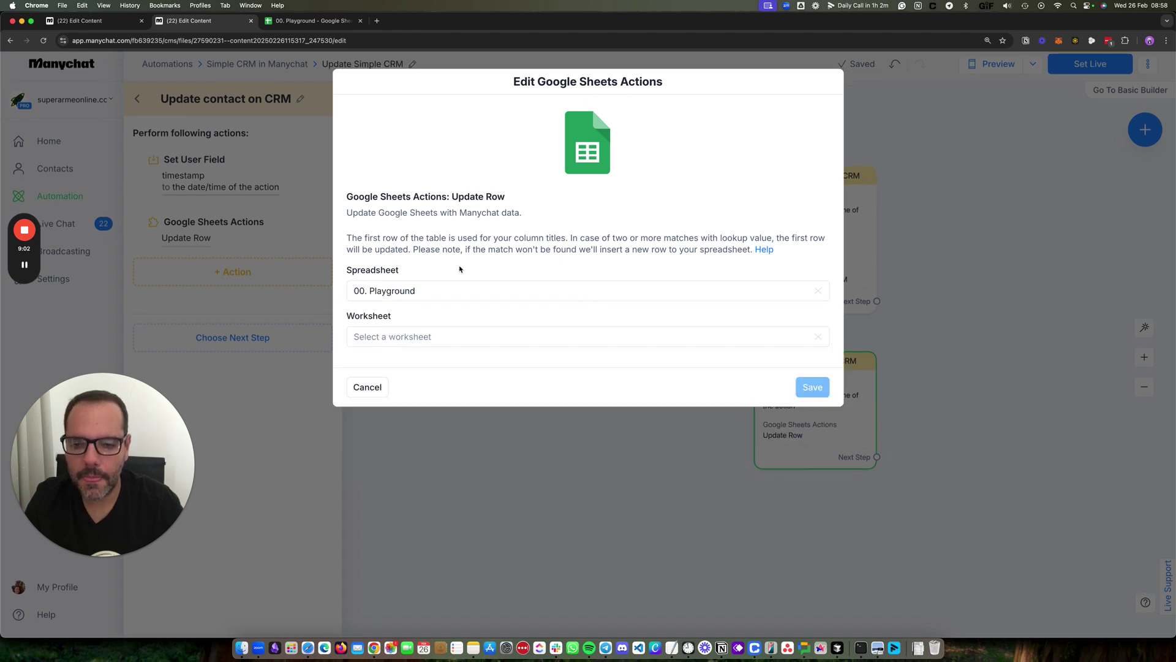
{"action": "left_click", "coordinate": [381, 331]}
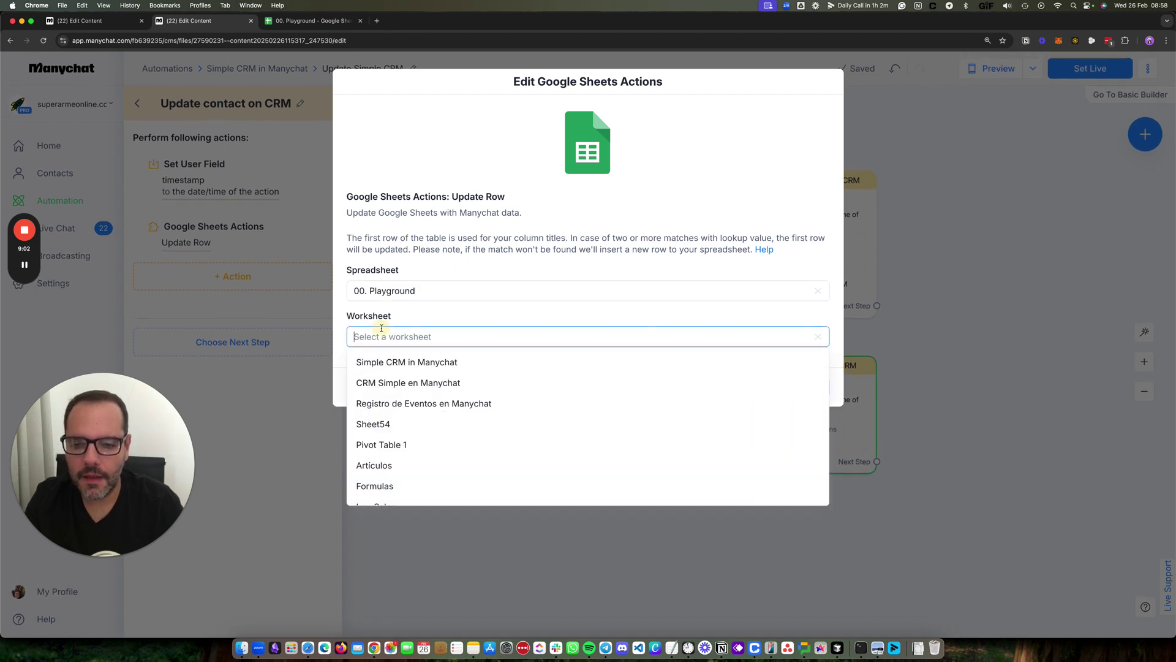
{"action": "left_click", "coordinate": [448, 370]}
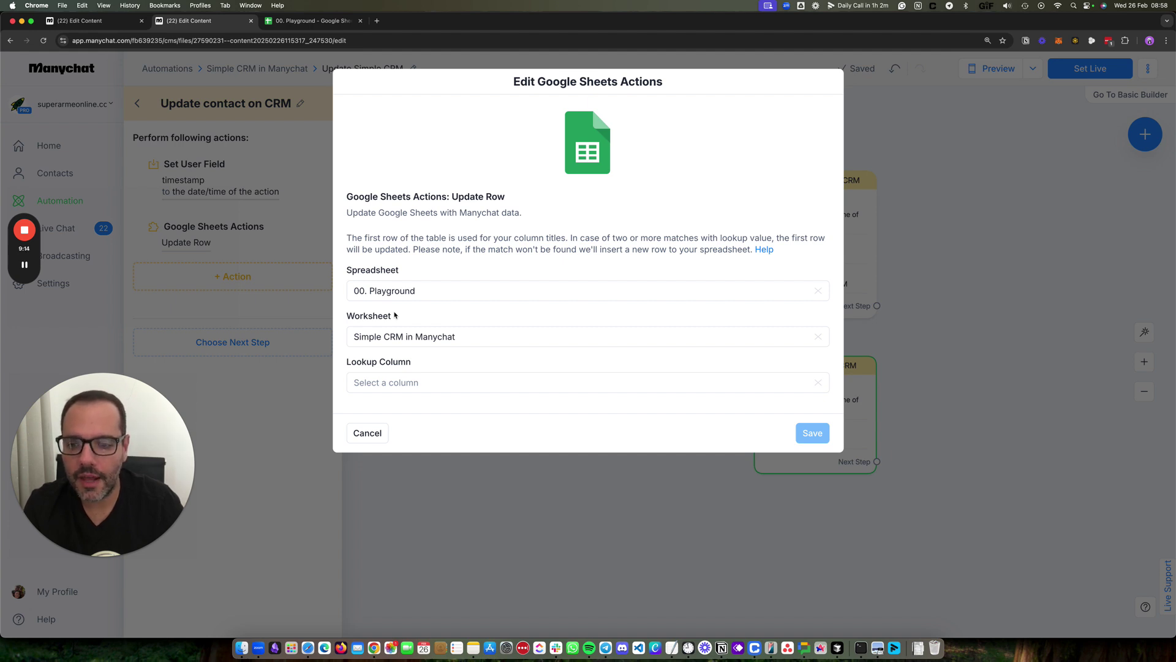
Step: Set the Update Row lookup column to Contact ID and its lookup value to the Contact Id system field
{"action": "left_click", "coordinate": [408, 383]}
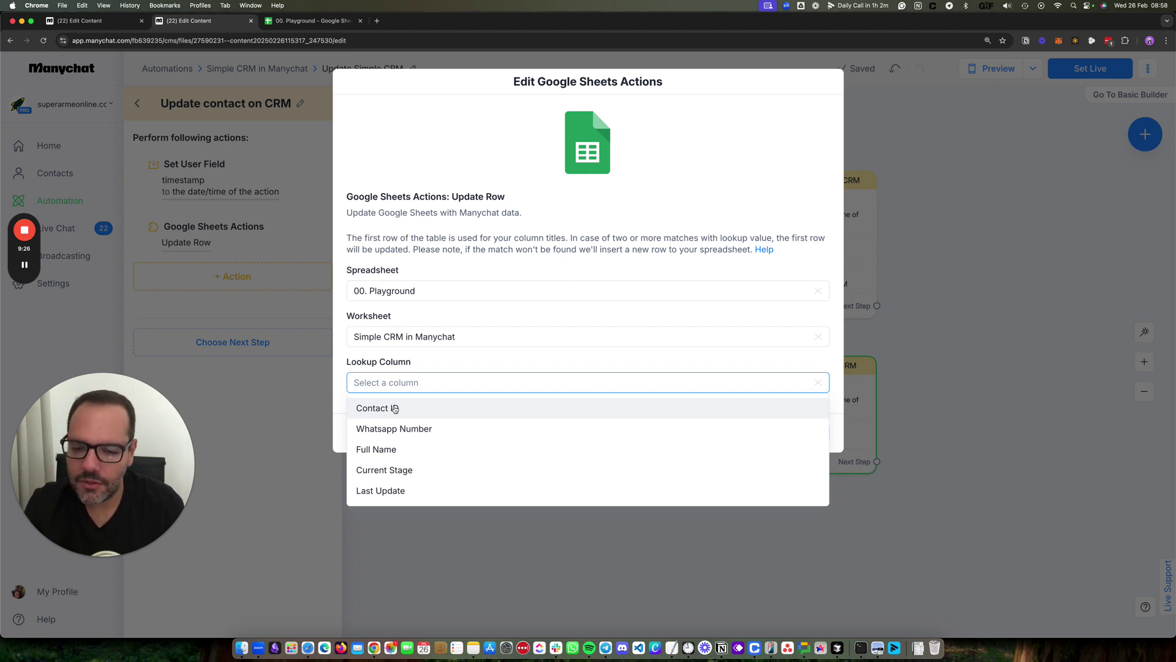
{"action": "left_click", "coordinate": [395, 409]}
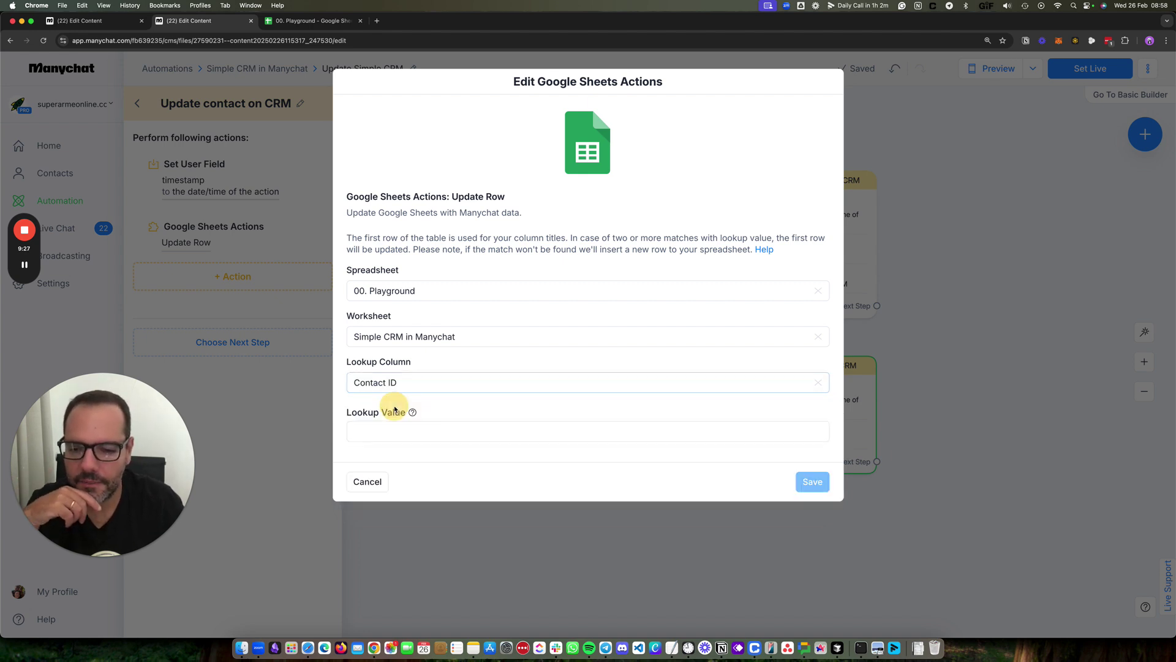
{"action": "left_click", "coordinate": [431, 431]}
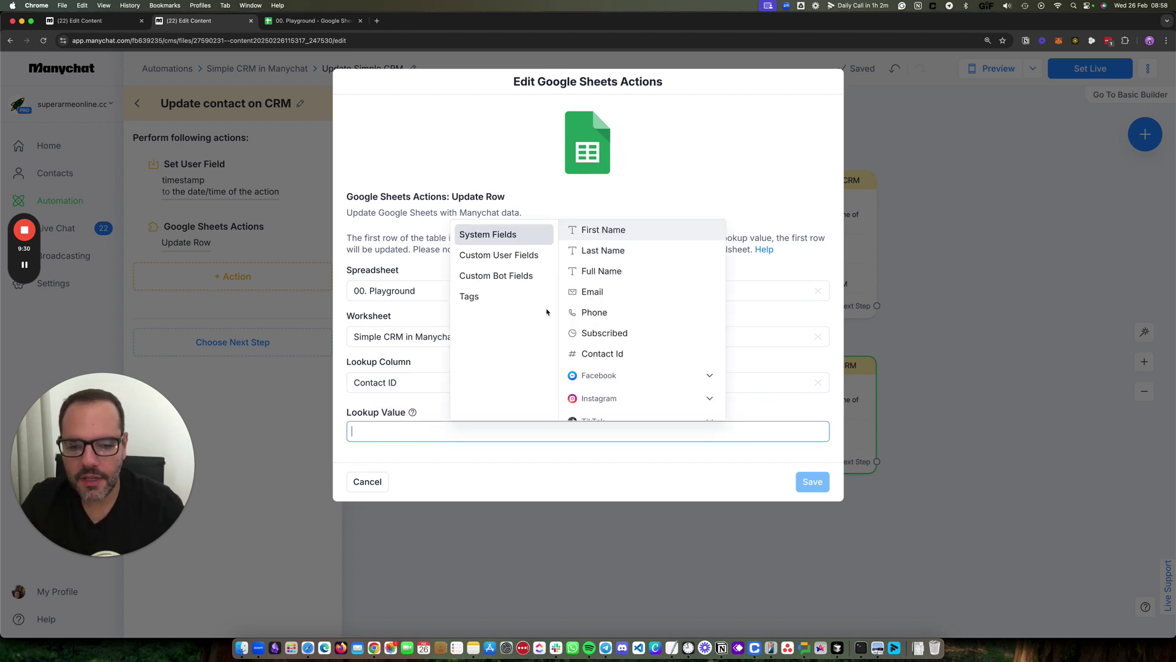
{"action": "left_click", "coordinate": [629, 355]}
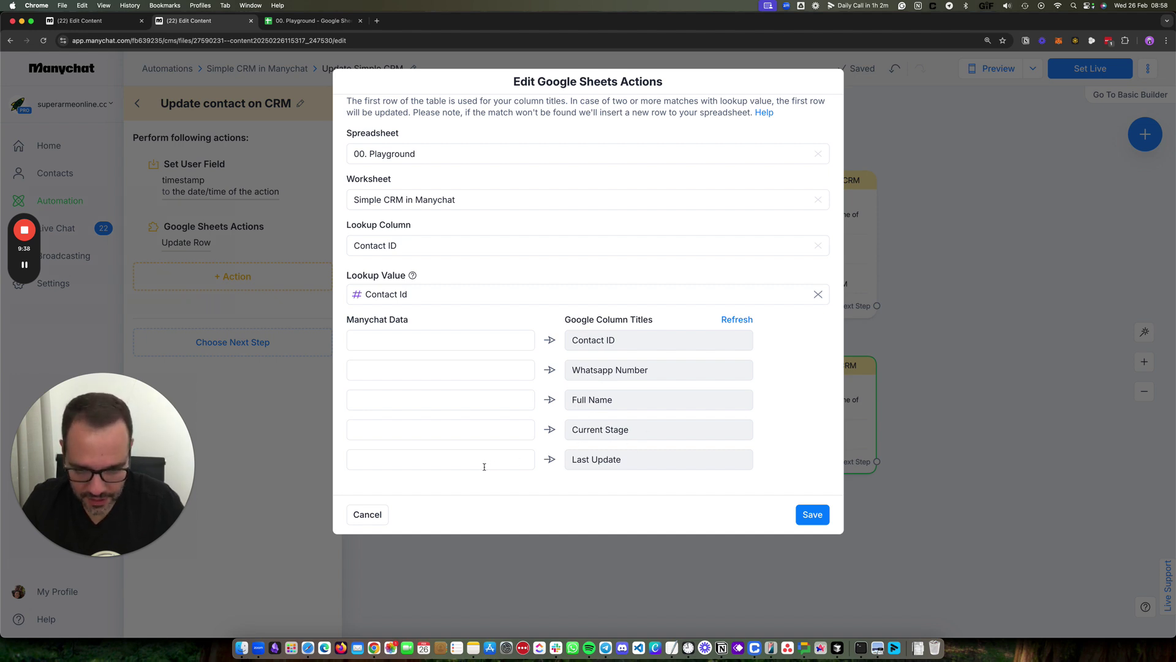
Step: Map the CRM Stage field to the Current Stage column and the timestamp field to the Last Update column
{"action": "triple_click", "coordinate": [642, 436]}
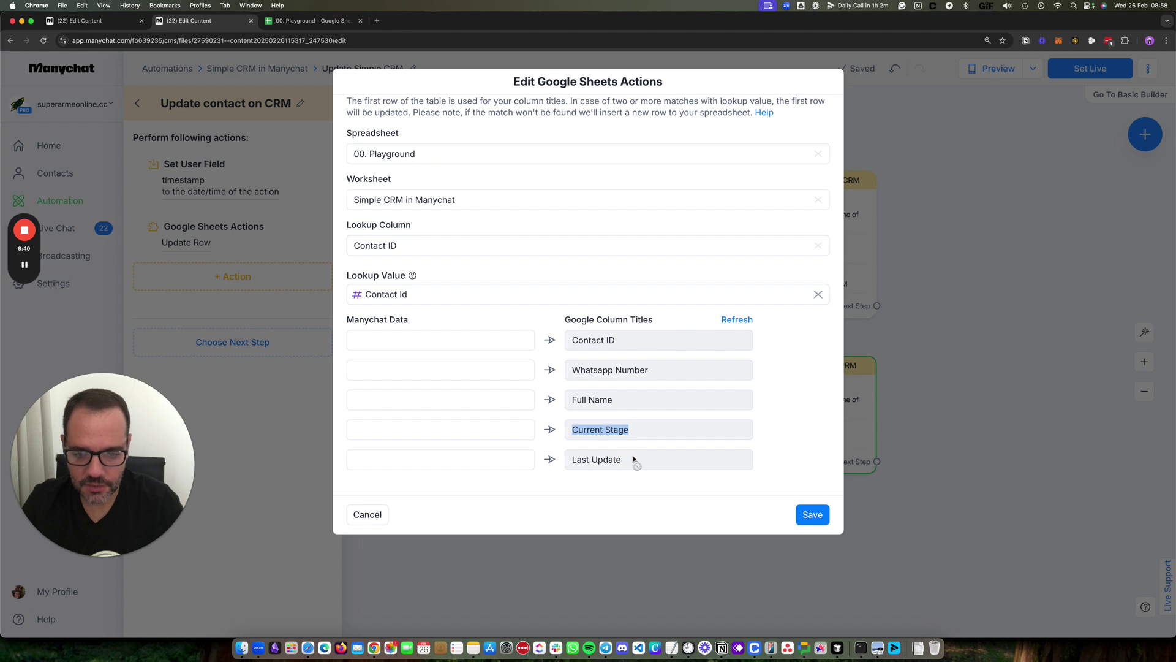
{"action": "triple_click", "coordinate": [634, 461]}
{"action": "left_click", "coordinate": [463, 430]}
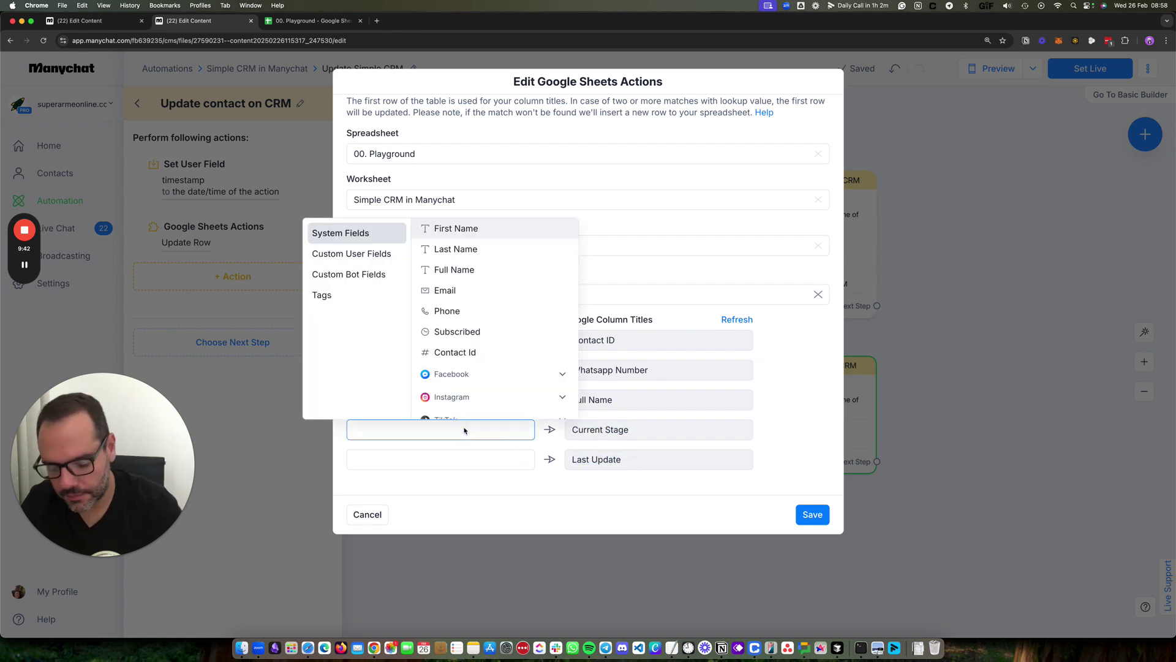
{"action": "type", "text": "CRM S"}
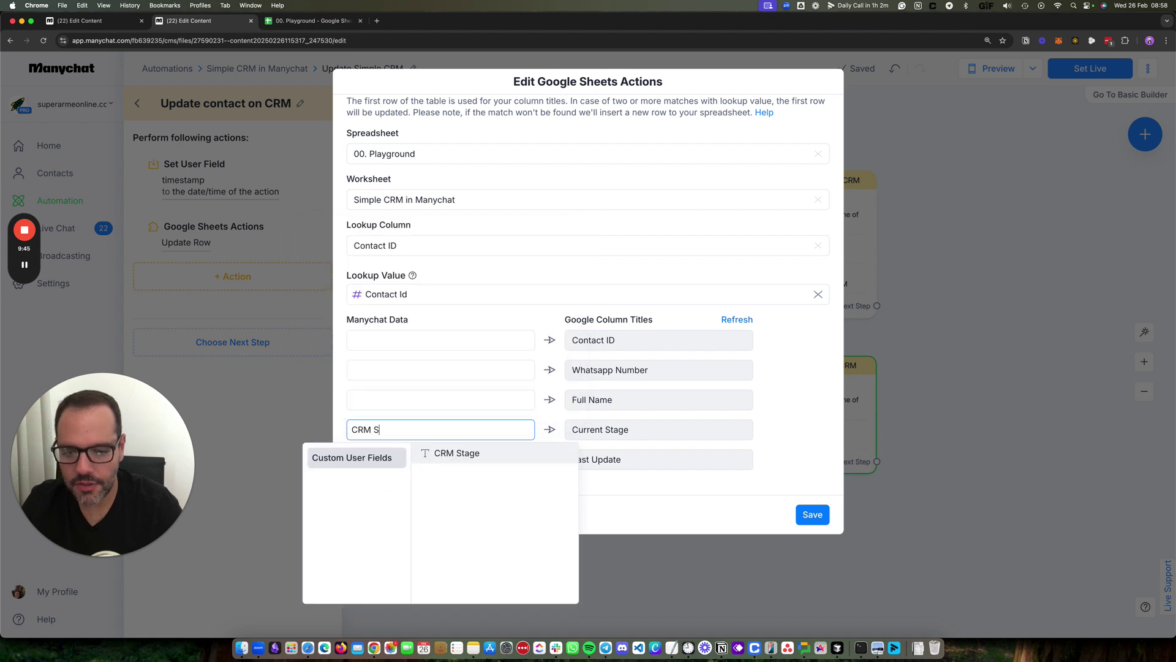
{"action": "key", "text": "Return"}
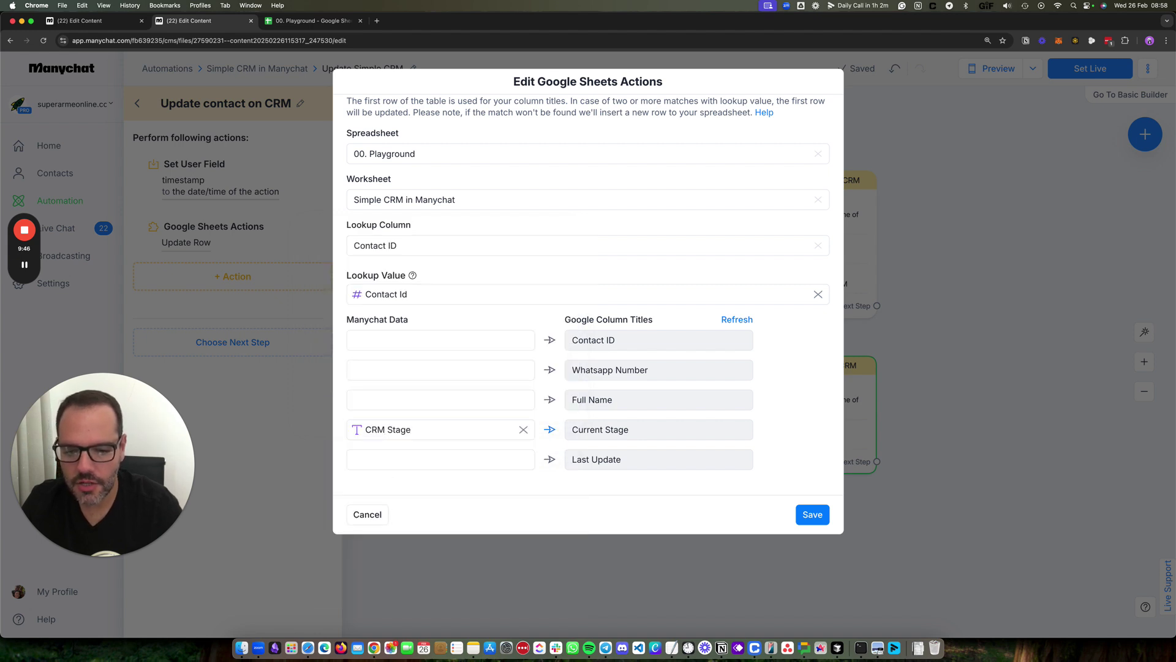
{"action": "left_click", "coordinate": [439, 459]}
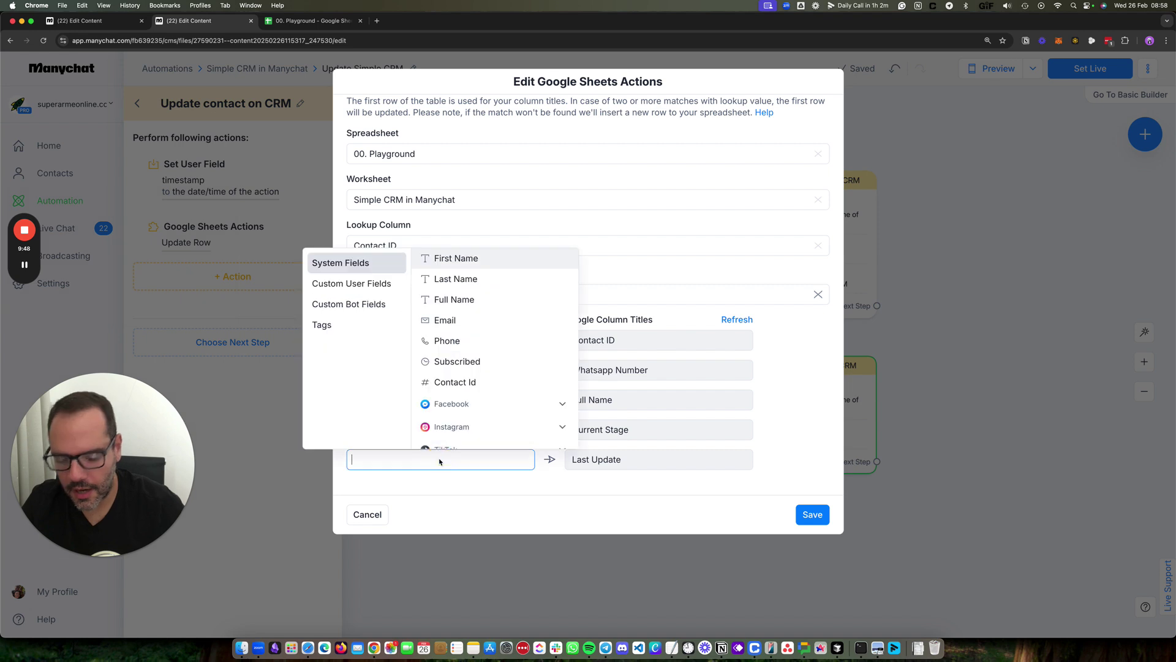
{"action": "type", "text": "timesta"}
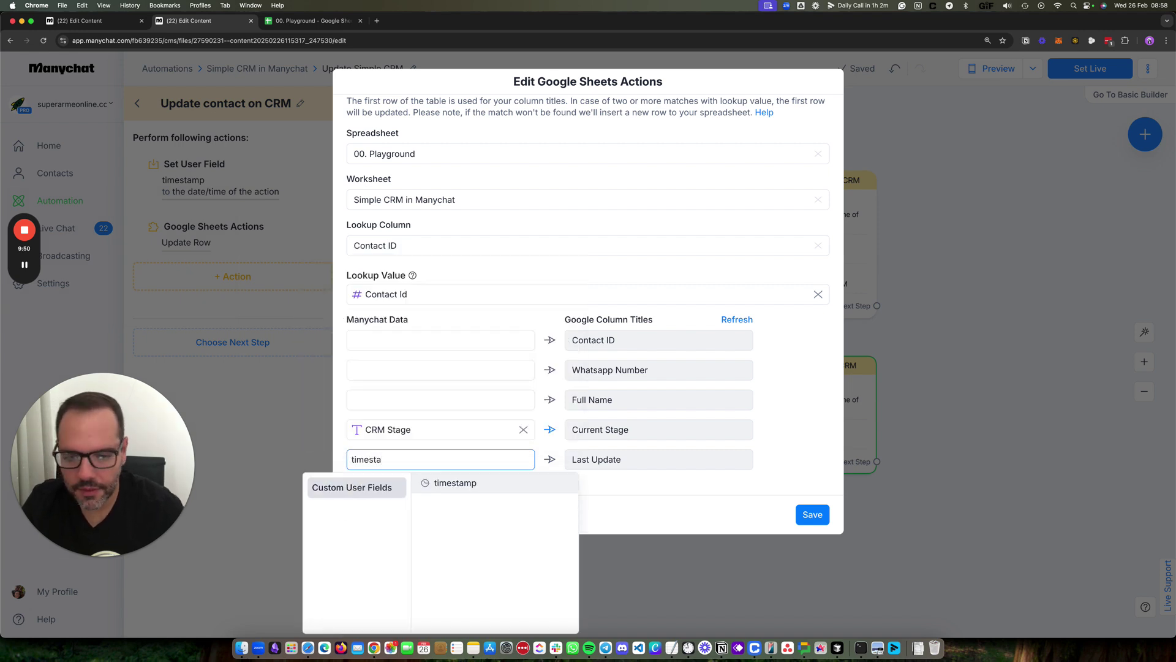
{"action": "left_click", "coordinate": [480, 482]}
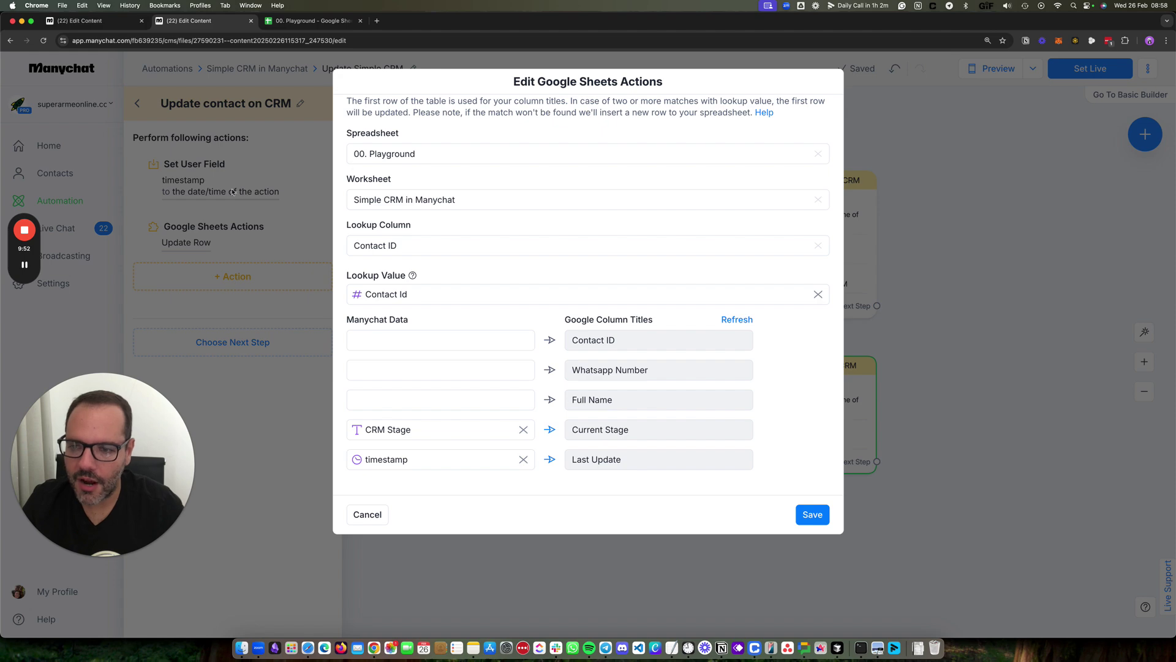
Step: Save the Update Row action and set the Update Simple CRM automation live
{"action": "left_click", "coordinate": [817, 516]}
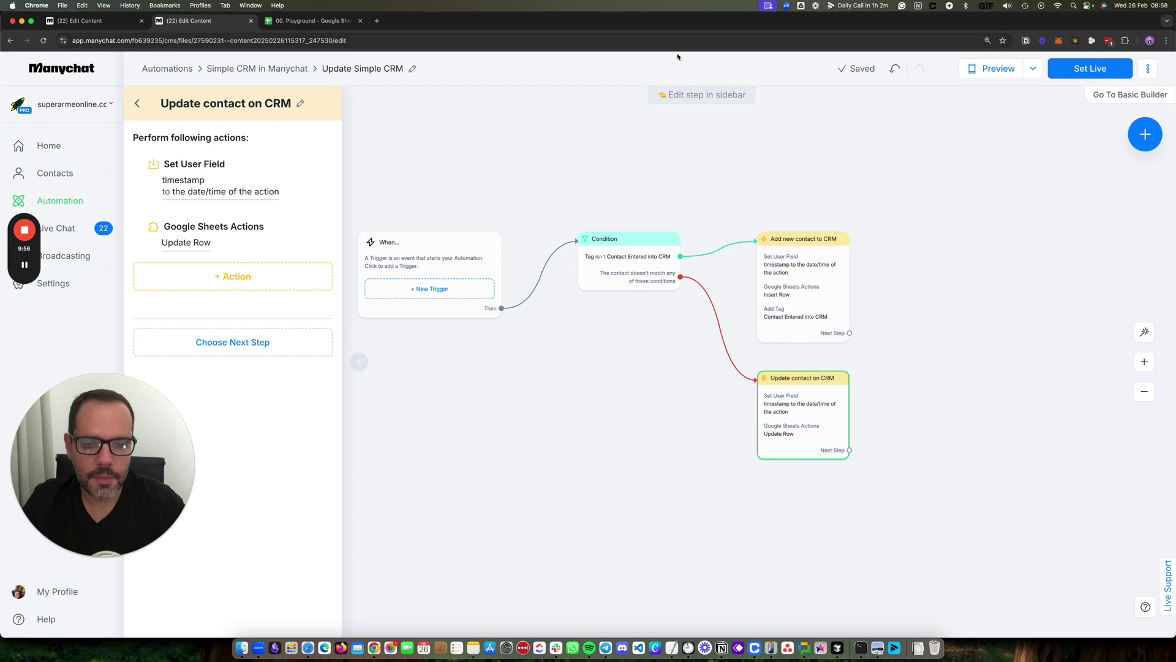
{"action": "left_click", "coordinate": [1092, 70]}
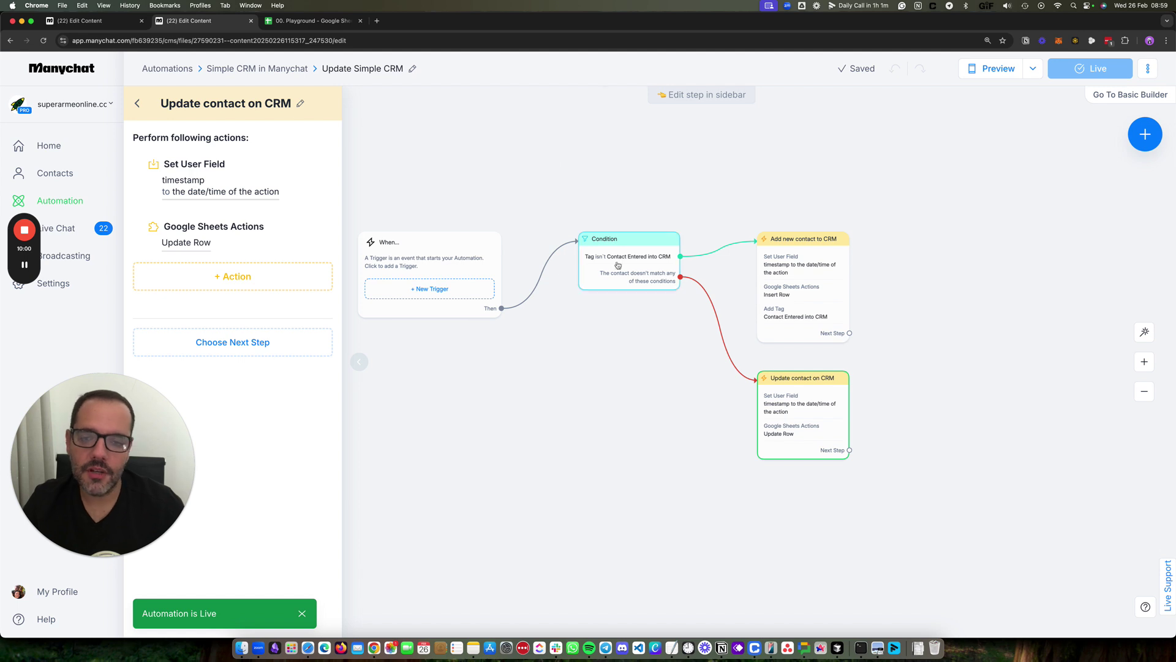
Step: Add a Start Automation step to the Mini Funnel automation
{"action": "left_click", "coordinate": [76, 21]}
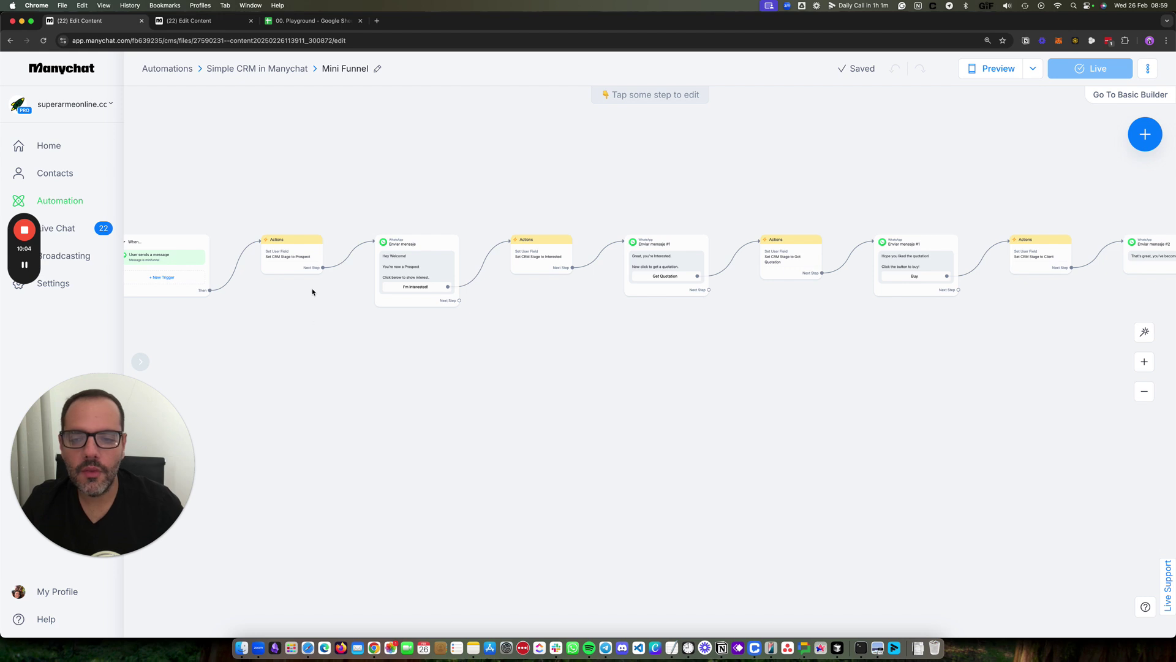
{"action": "scroll", "coordinate": [343, 233], "scroll_direction": "up", "scroll_amount": 1}
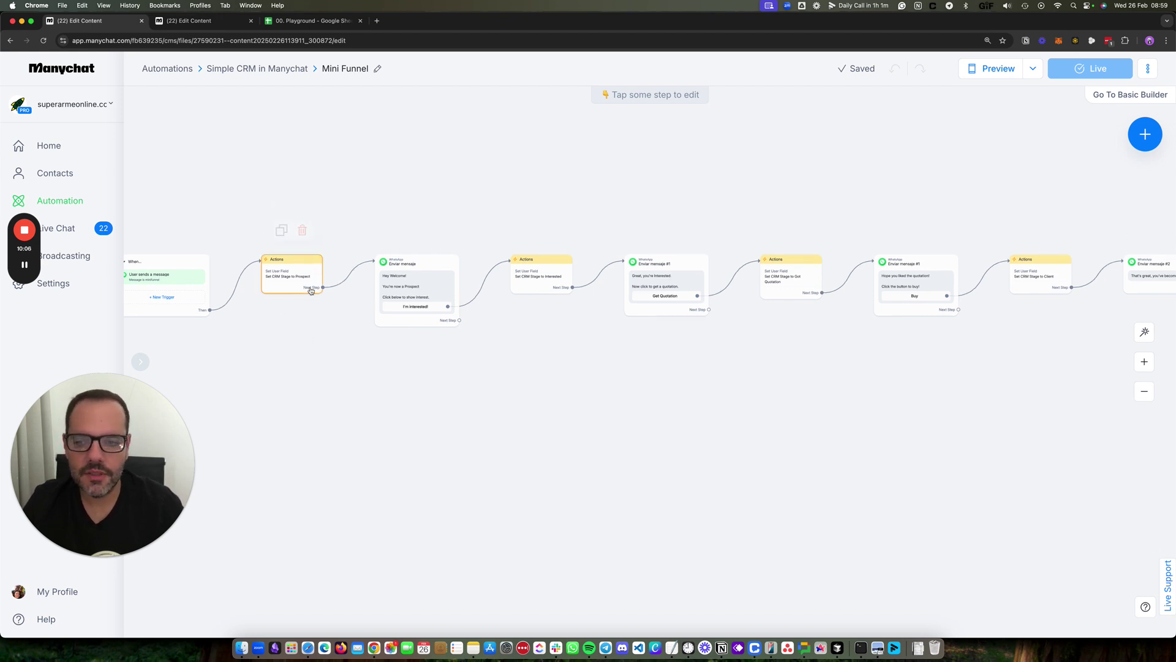
{"action": "scroll", "coordinate": [307, 288], "scroll_direction": "up", "scroll_amount": 3}
{"action": "mouse_move", "coordinate": [255, 264]}
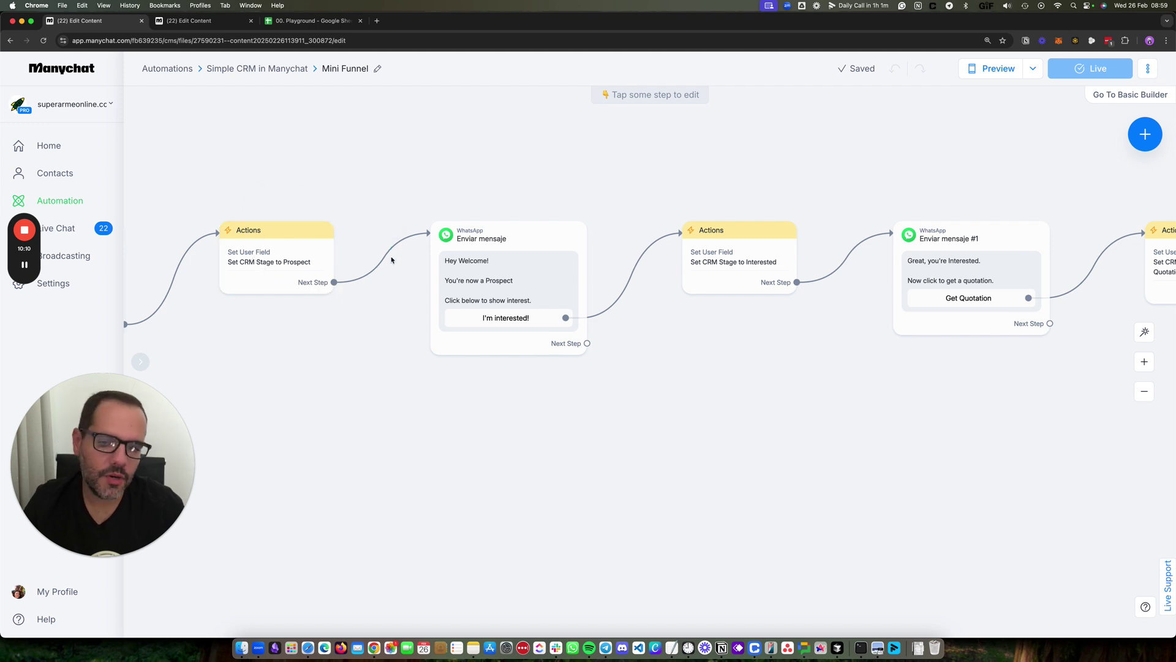
{"action": "scroll", "coordinate": [364, 348], "scroll_direction": "down", "scroll_amount": 1}
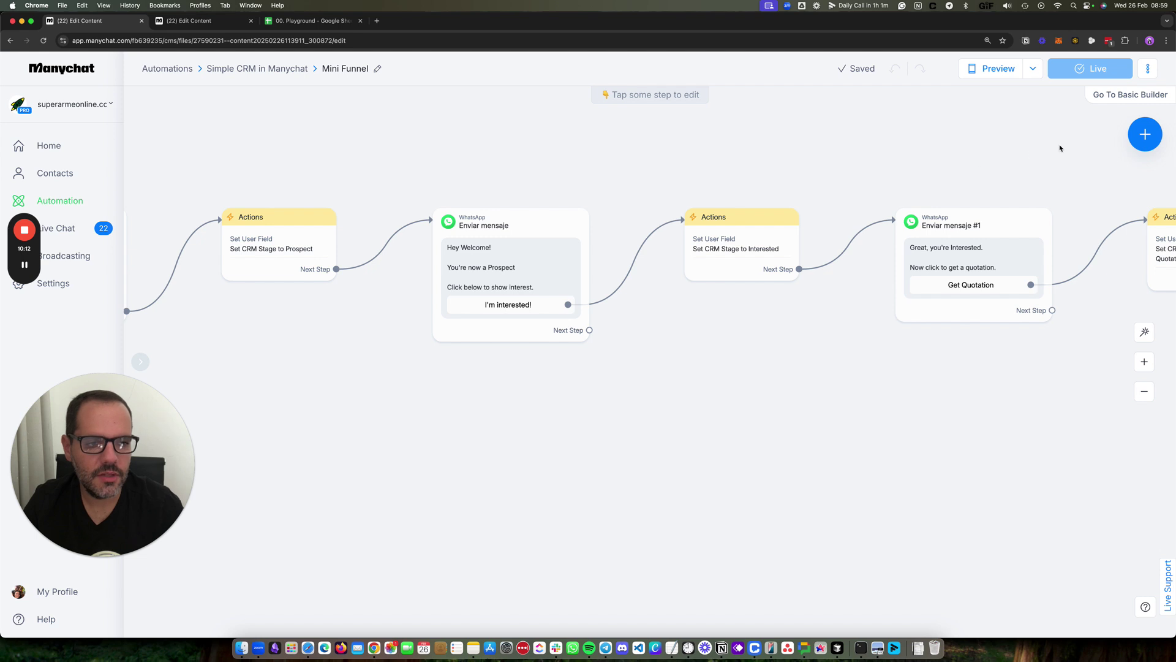
{"action": "left_click", "coordinate": [1145, 134]}
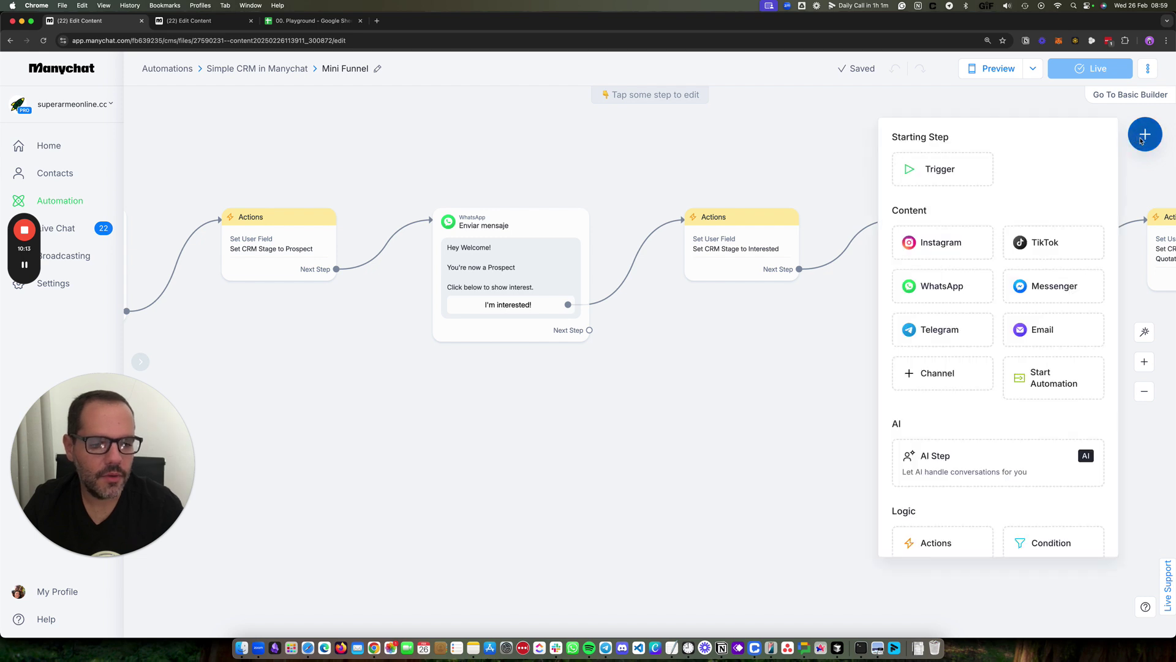
{"action": "left_click", "coordinate": [1054, 384]}
{"action": "left_click", "coordinate": [202, 21]}
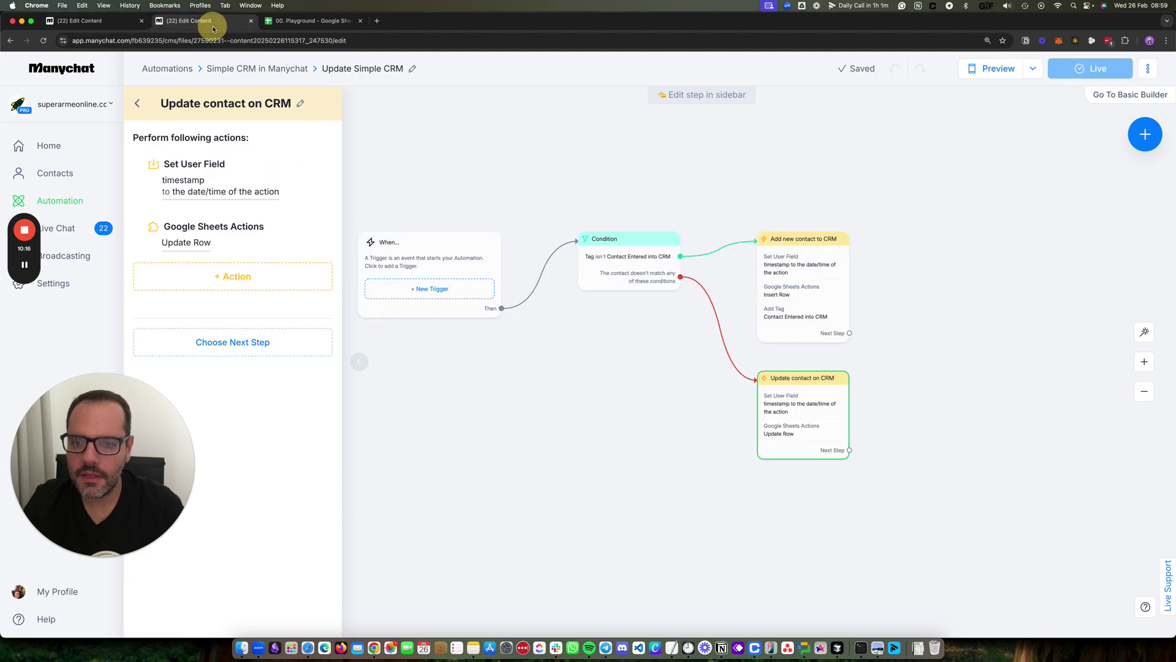
{"action": "left_click", "coordinate": [98, 22]}
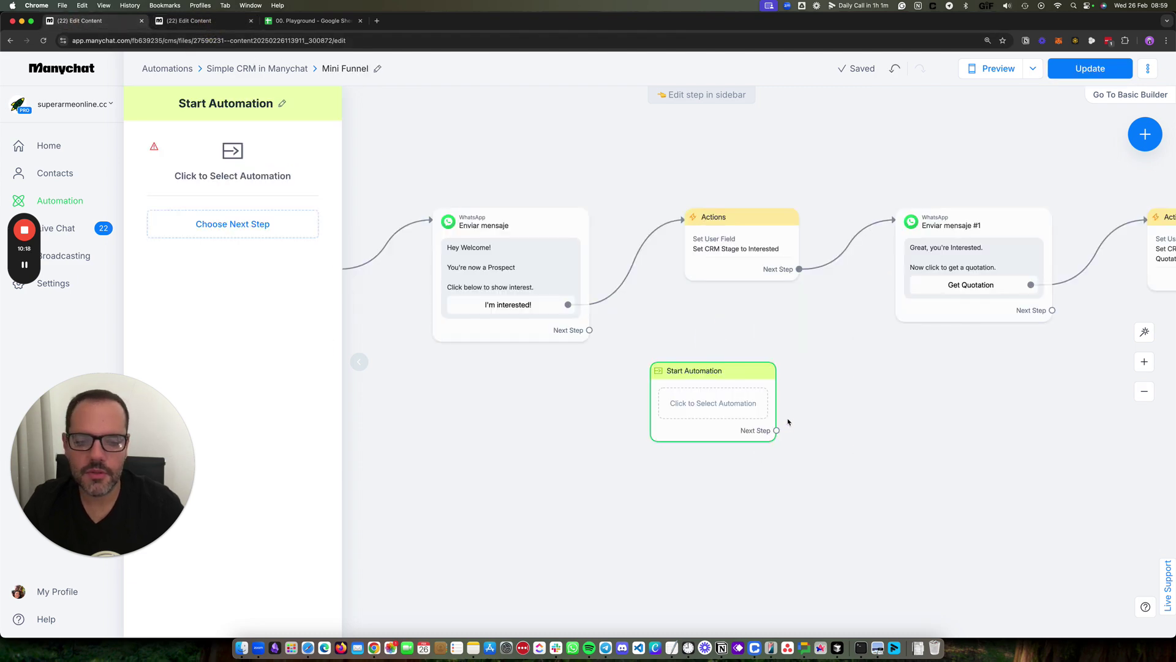
Step: Search for the Update Simple CRM automation and pick it for the new Start Automation step
{"action": "left_click", "coordinate": [232, 158]}
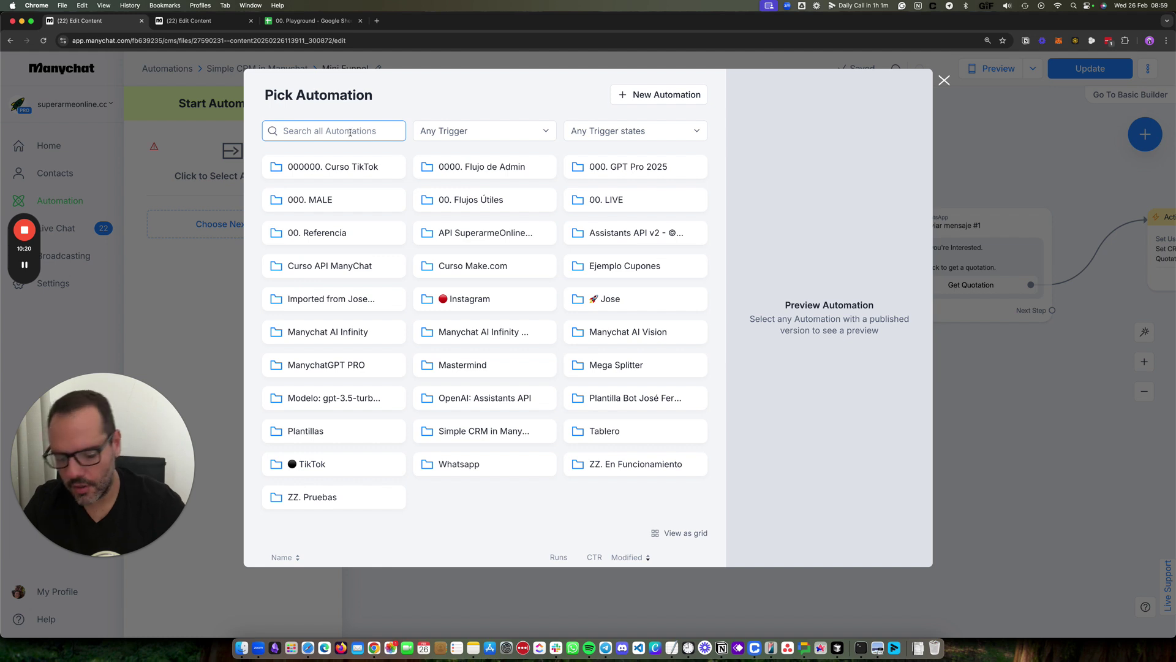
{"action": "type", "text": "Update Si"}
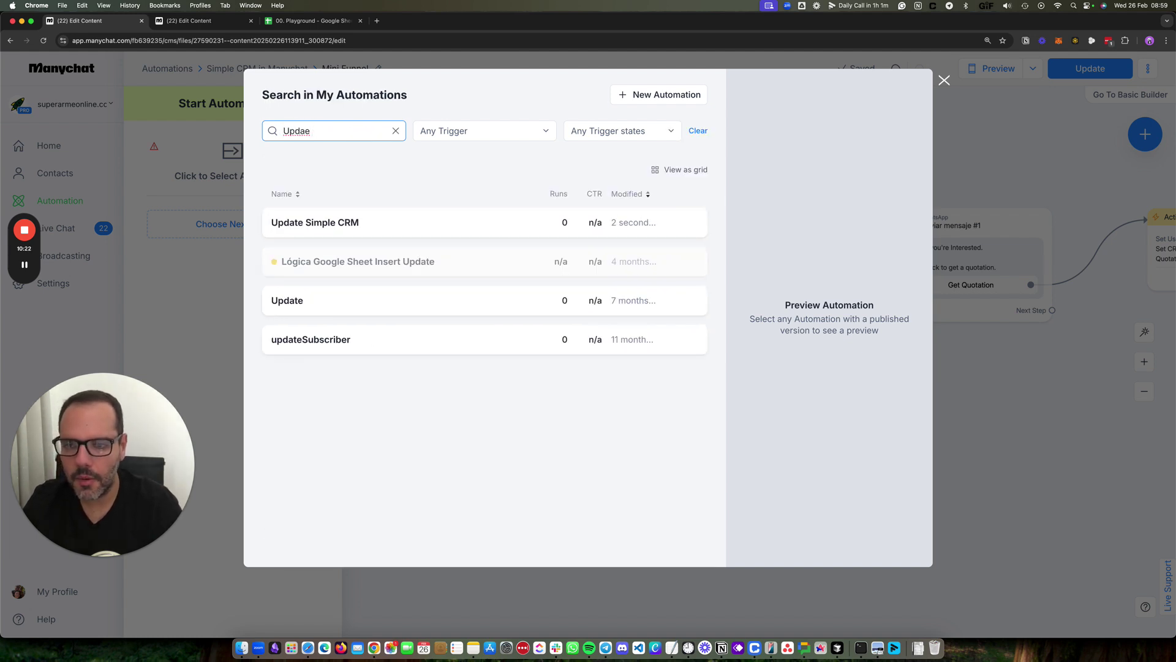
{"action": "type", "text": "m"}
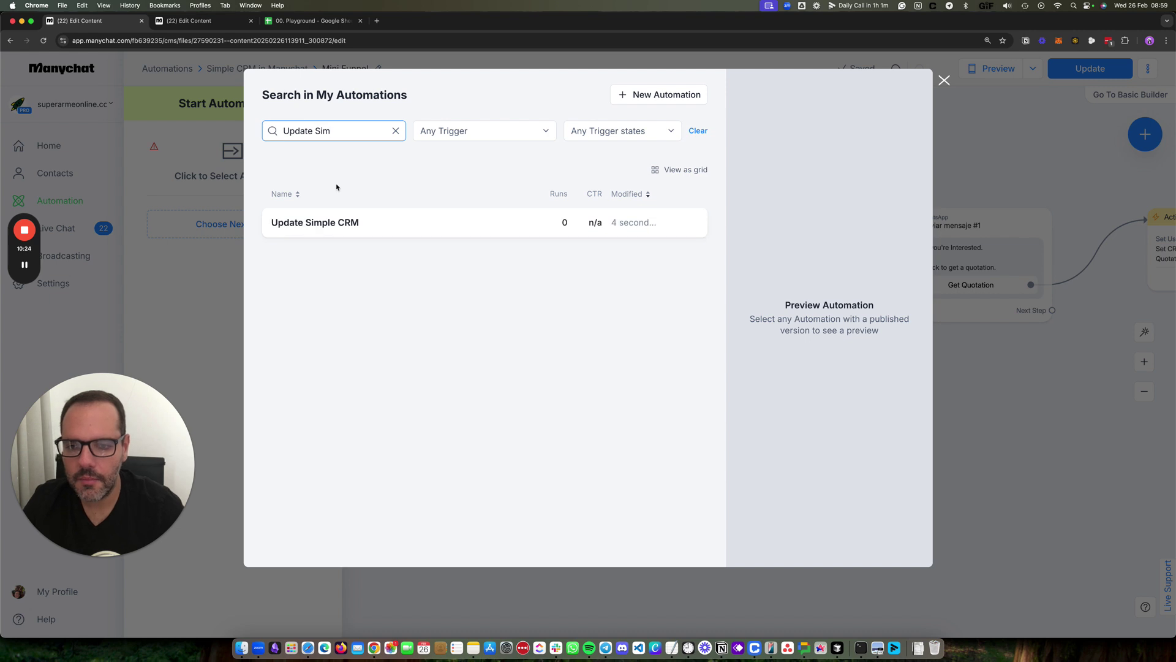
{"action": "left_click", "coordinate": [387, 223]}
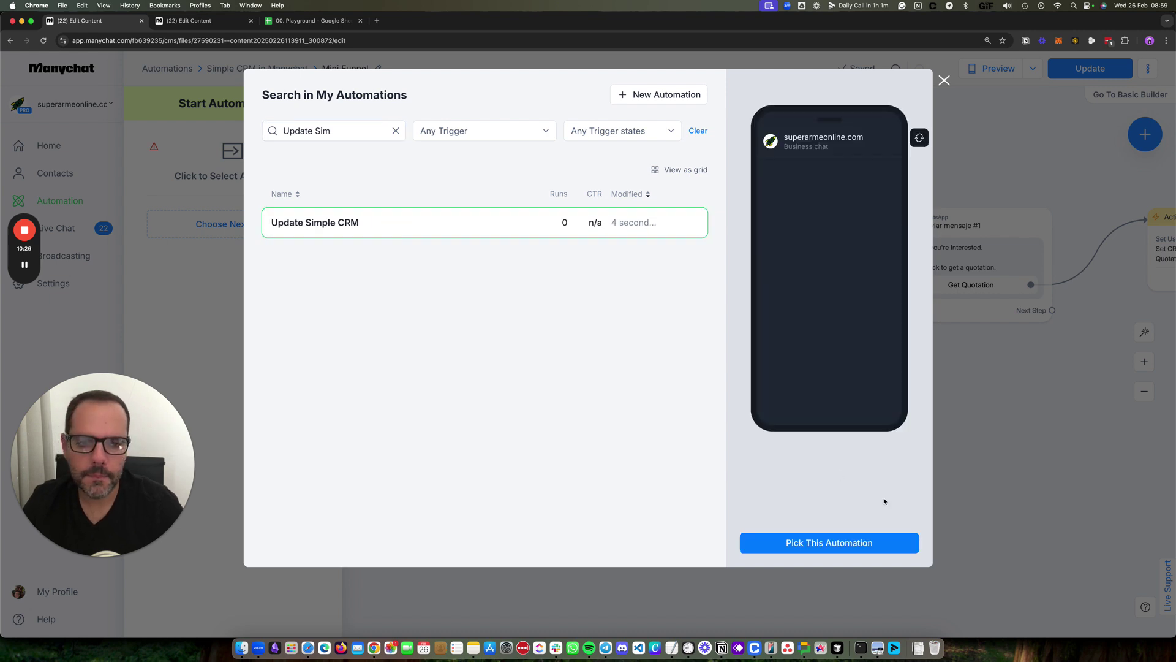
{"action": "left_click", "coordinate": [863, 542]}
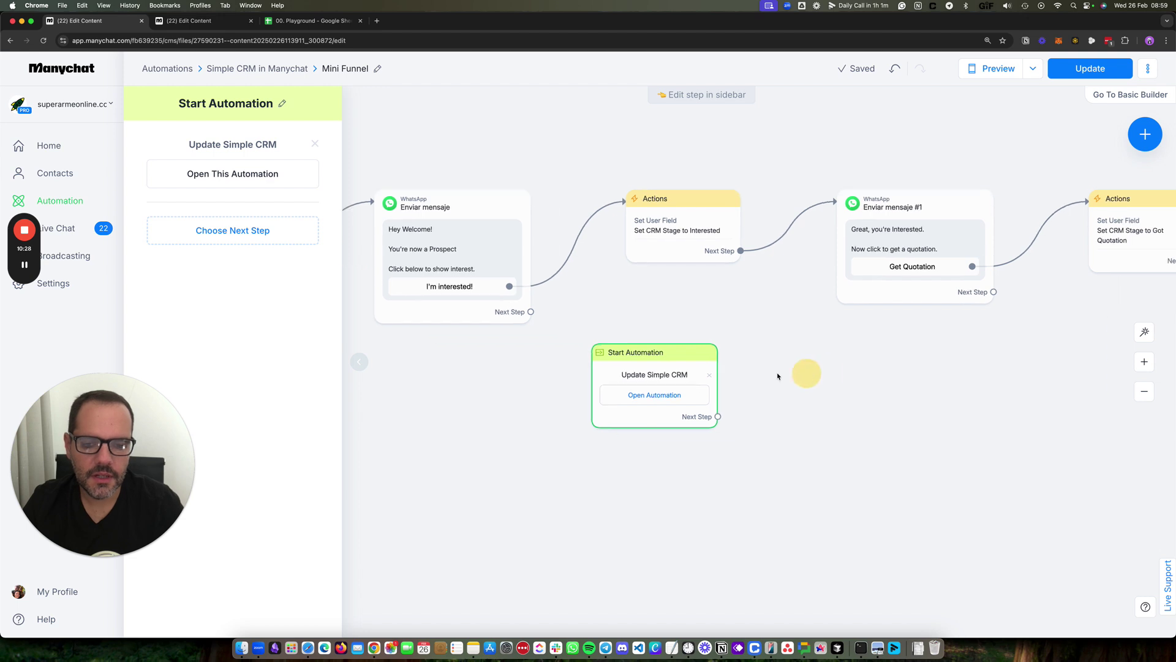
Step: Link the Set CRM Stage to Prospect action to the Start Automation step, place it below, and connect its next step to the welcome message
{"action": "mouse_move", "coordinate": [654, 350]}
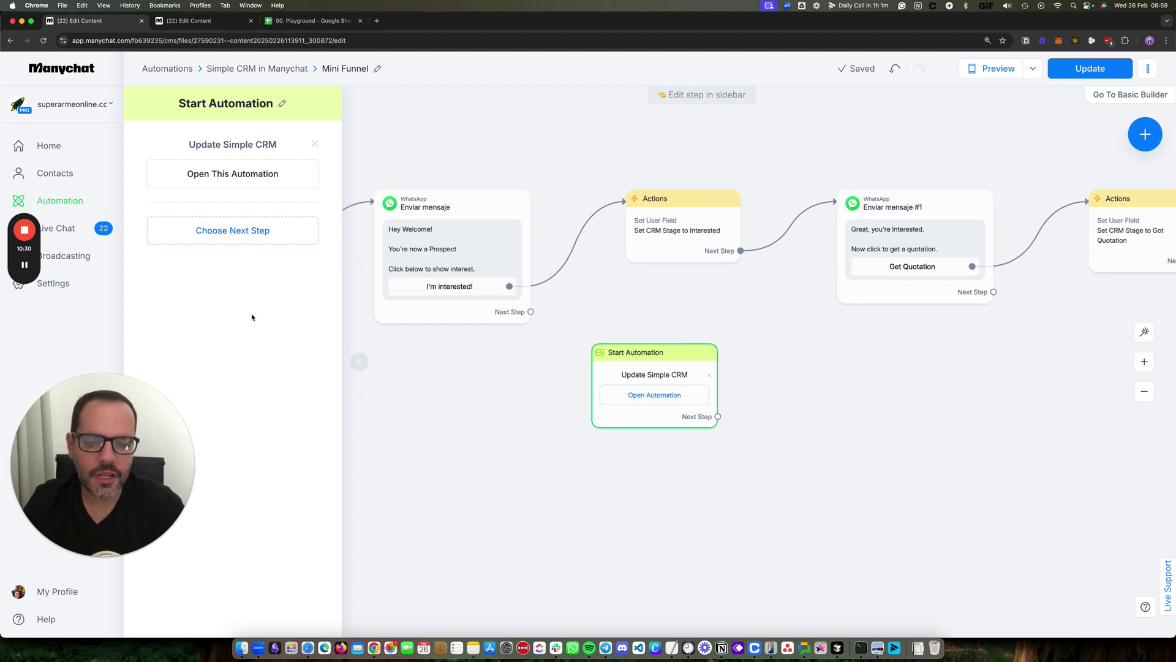
{"action": "left_click", "coordinate": [359, 361]}
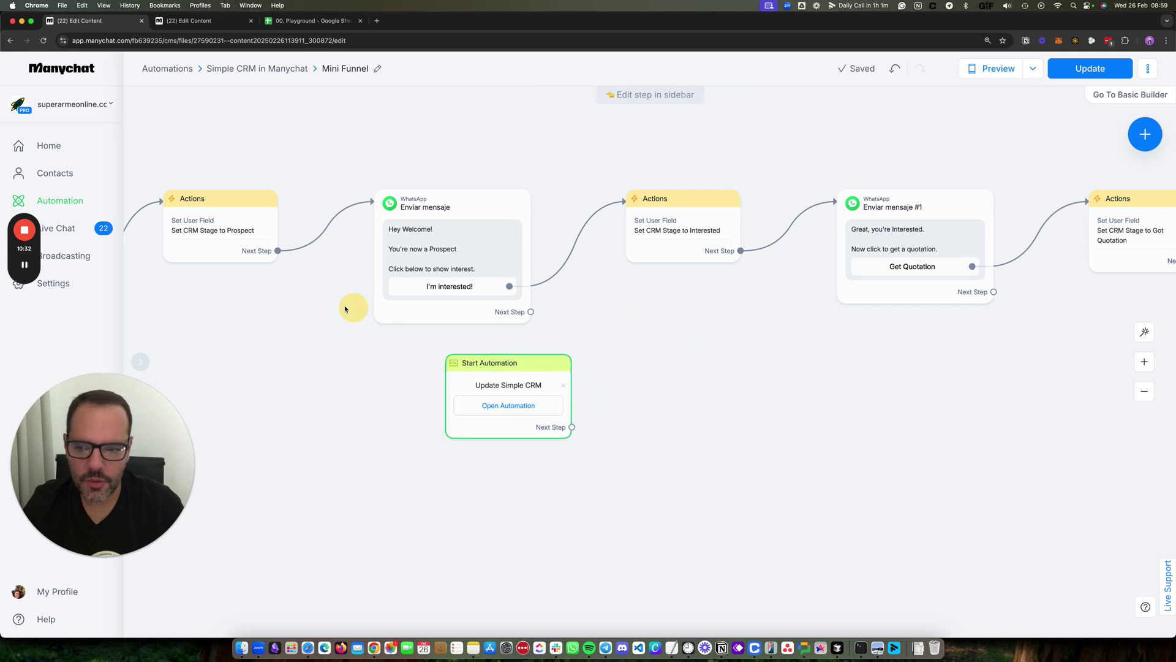
{"action": "left_click_drag", "start_coordinate": [344, 307], "coordinate": [525, 288]}
{"action": "left_click", "coordinate": [478, 231]}
{"action": "left_click", "coordinate": [631, 349]}
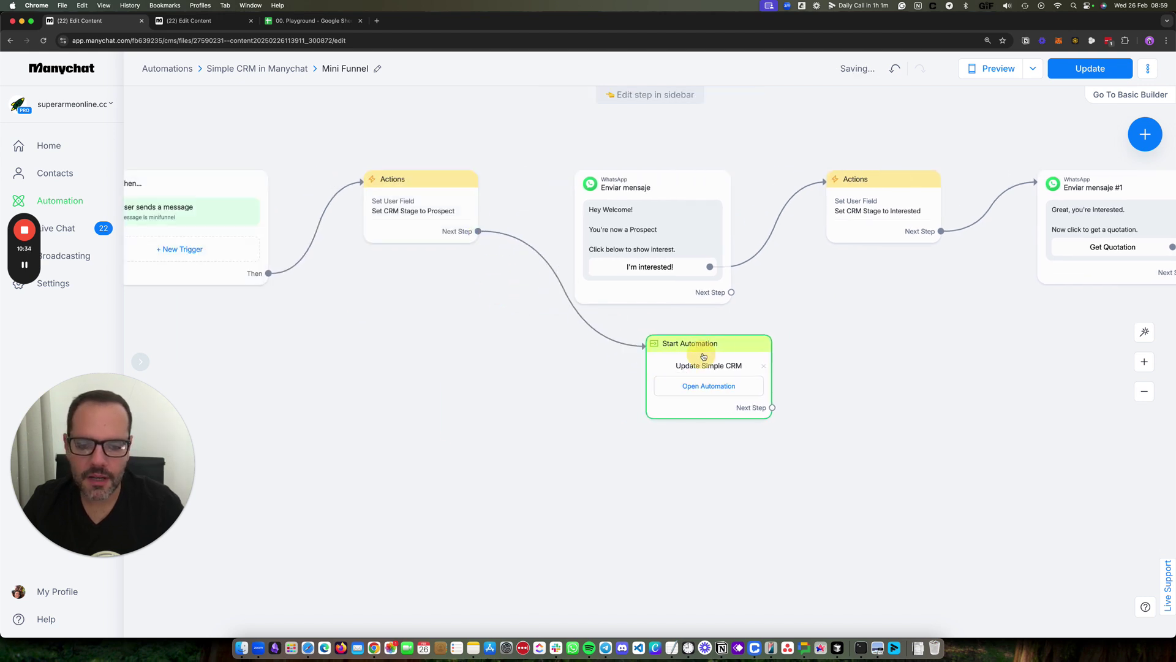
{"action": "left_click_drag", "start_coordinate": [703, 363], "coordinate": [485, 353]}
{"action": "left_click", "coordinate": [555, 397]}
{"action": "left_click", "coordinate": [594, 252]}
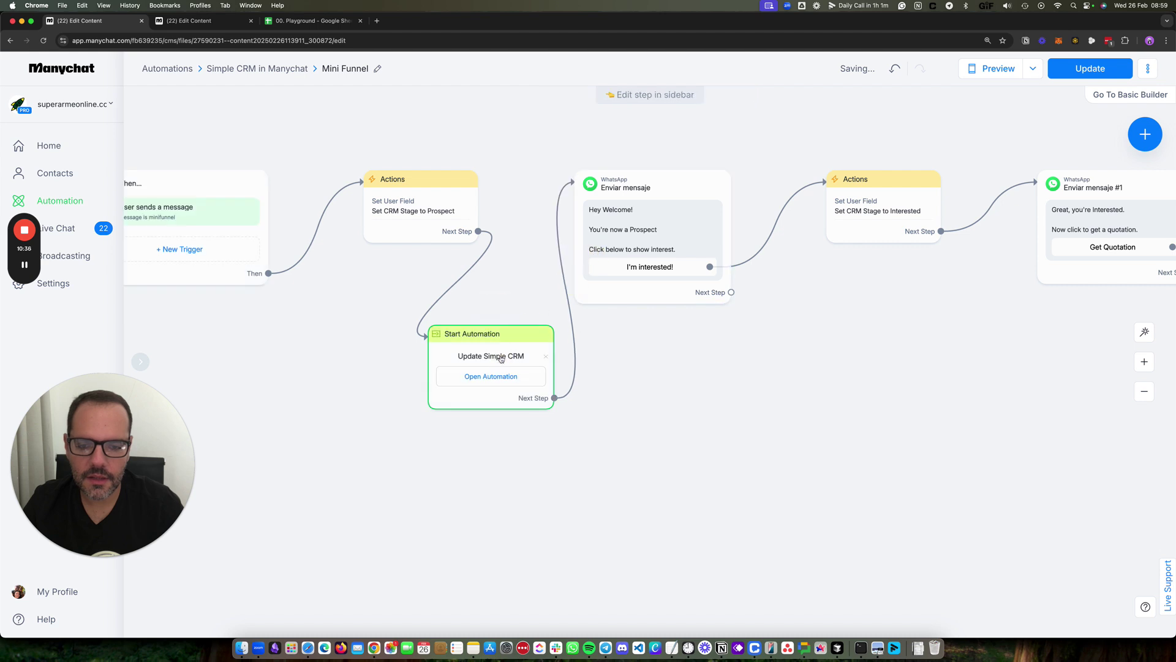
Step: Duplicate the Start Automation step and insert the copy between the Set CRM Stage to Interested action and the "Great, you're Interested" message
{"action": "left_click", "coordinate": [481, 304]}
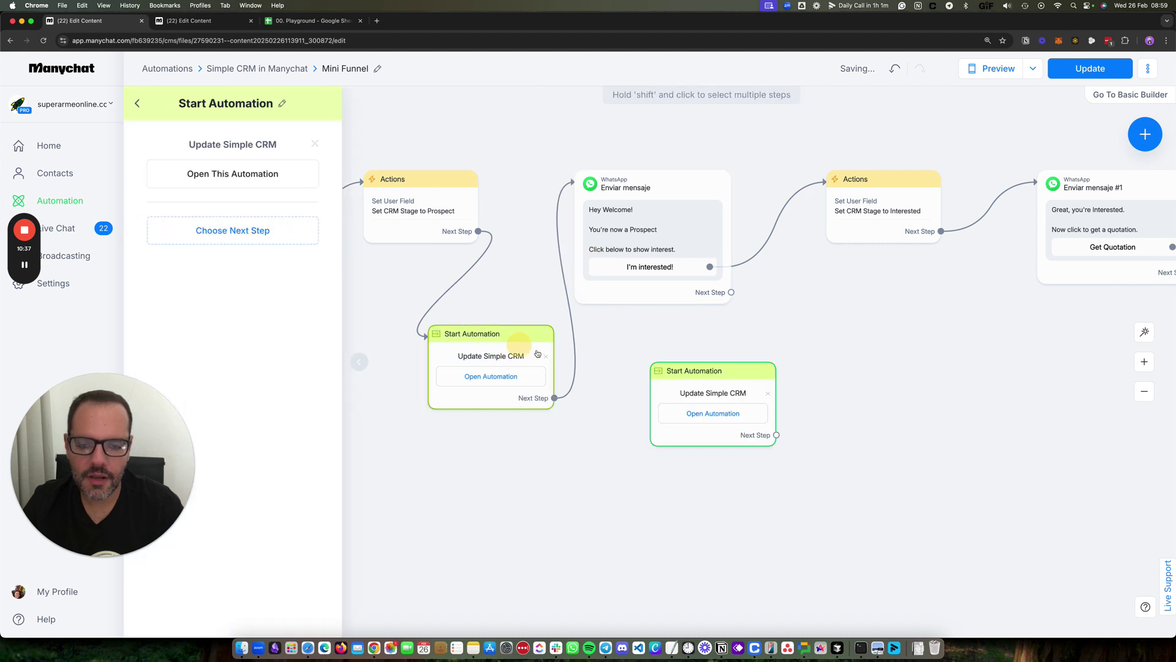
{"action": "left_click", "coordinate": [940, 231]}
{"action": "left_click", "coordinate": [773, 428]}
{"action": "left_click", "coordinate": [777, 434]}
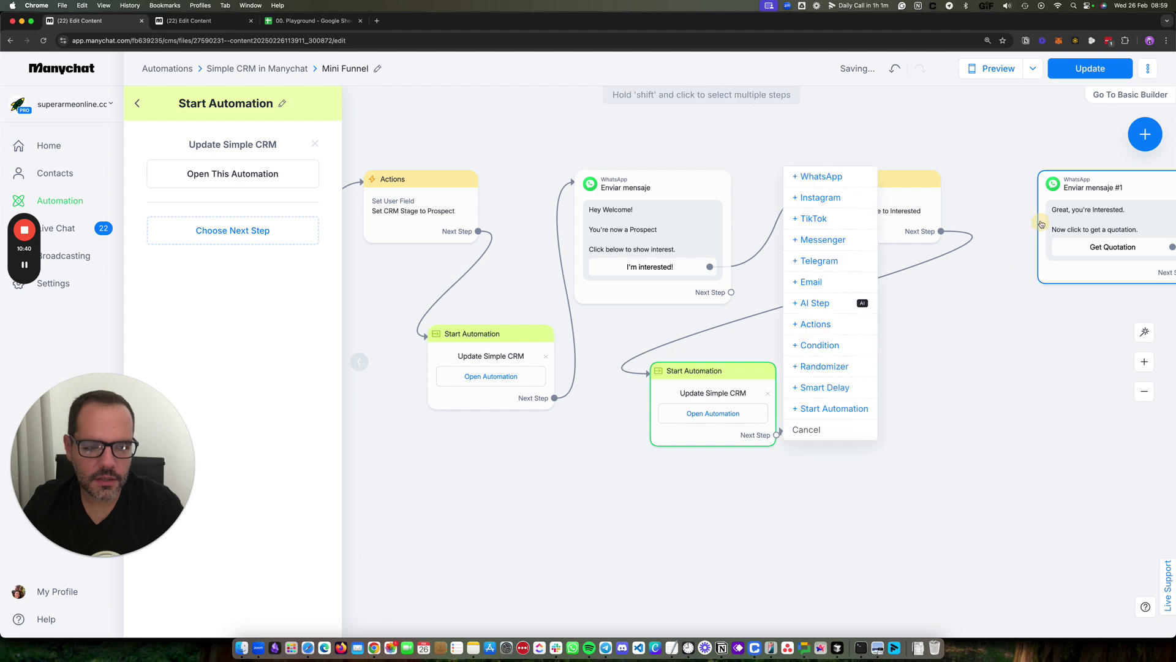
{"action": "left_click", "coordinate": [773, 436]}
{"action": "left_click_drag", "start_coordinate": [771, 435], "coordinate": [1103, 245]}
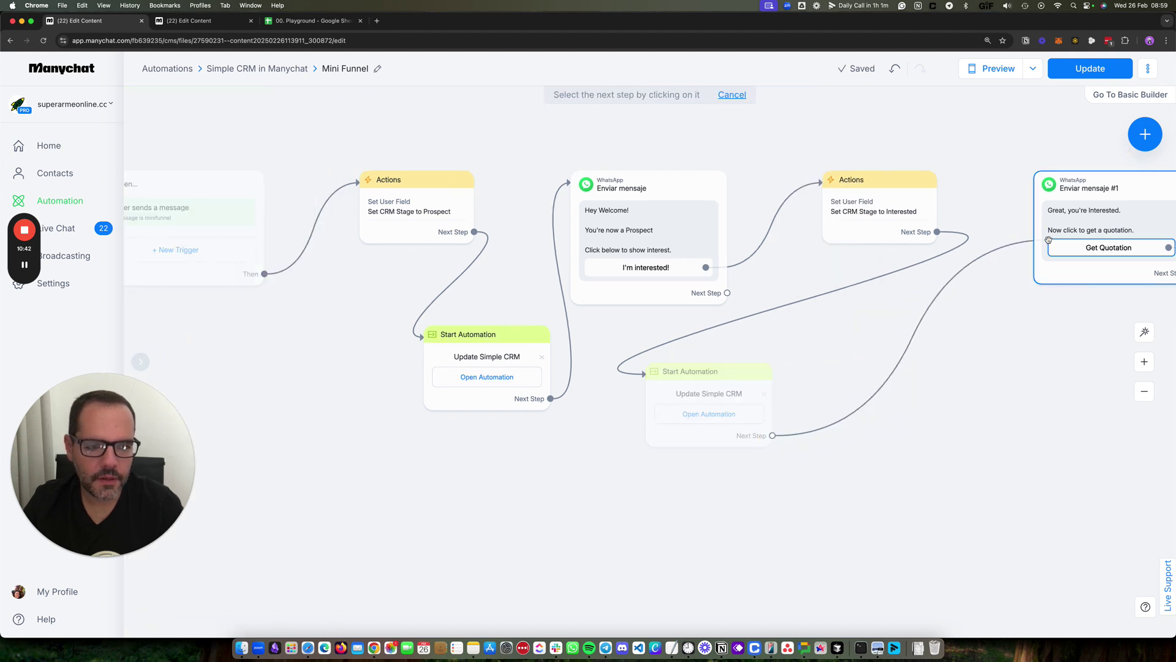
{"action": "scroll", "coordinate": [976, 376], "scroll_direction": "left", "scroll_amount": 5}
{"action": "scroll", "coordinate": [545, 447], "scroll_direction": "right", "scroll_amount": 10}
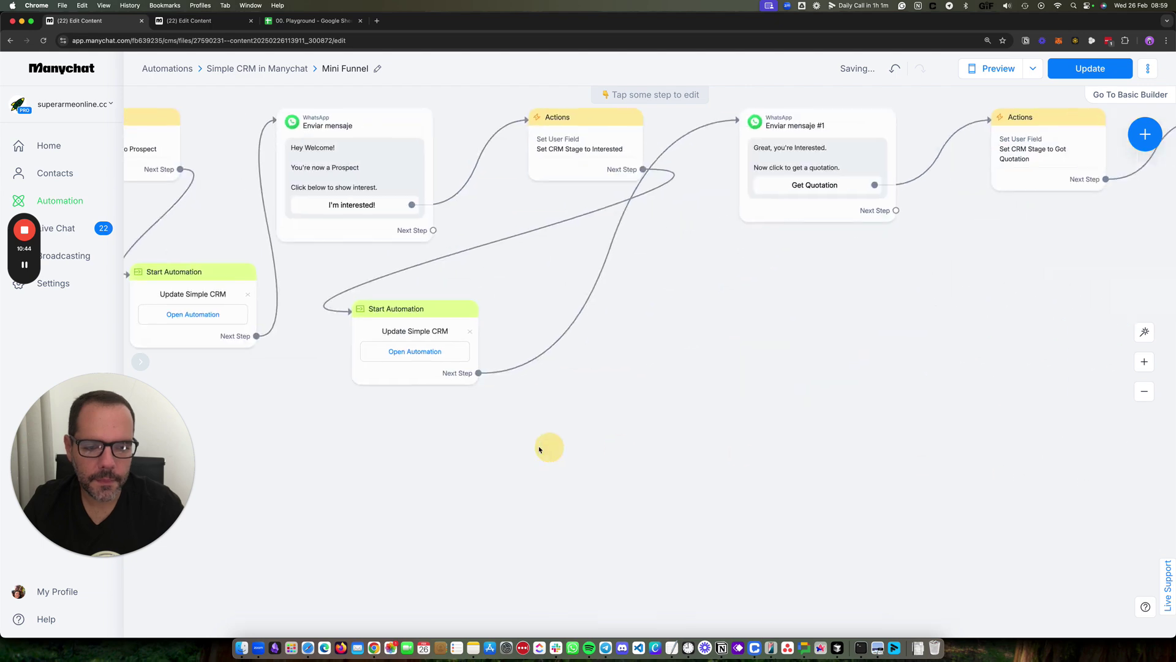
{"action": "left_click_drag", "start_coordinate": [430, 320], "coordinate": [706, 339]}
Step: Duplicate the Start Automation step twice, linking one copy between the Get Quotation button and Got Quotation action and placing the other below the Client action
{"action": "left_click", "coordinate": [693, 295]}
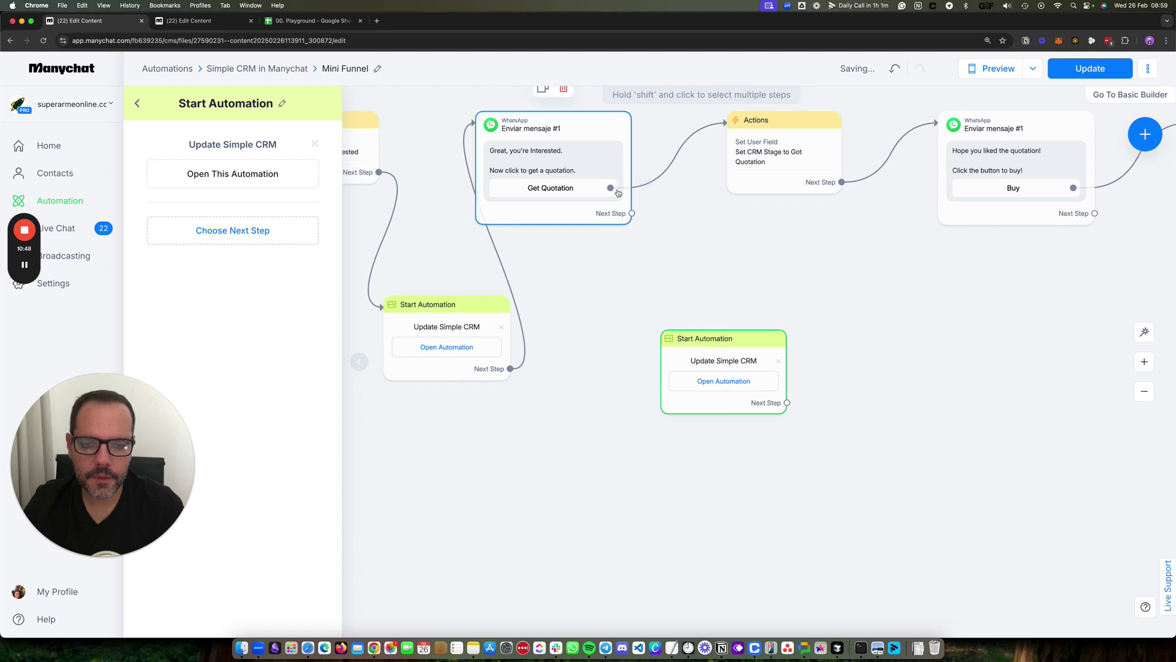
{"action": "left_click_drag", "start_coordinate": [610, 188], "coordinate": [784, 150]}
{"action": "left_click", "coordinate": [712, 305]}
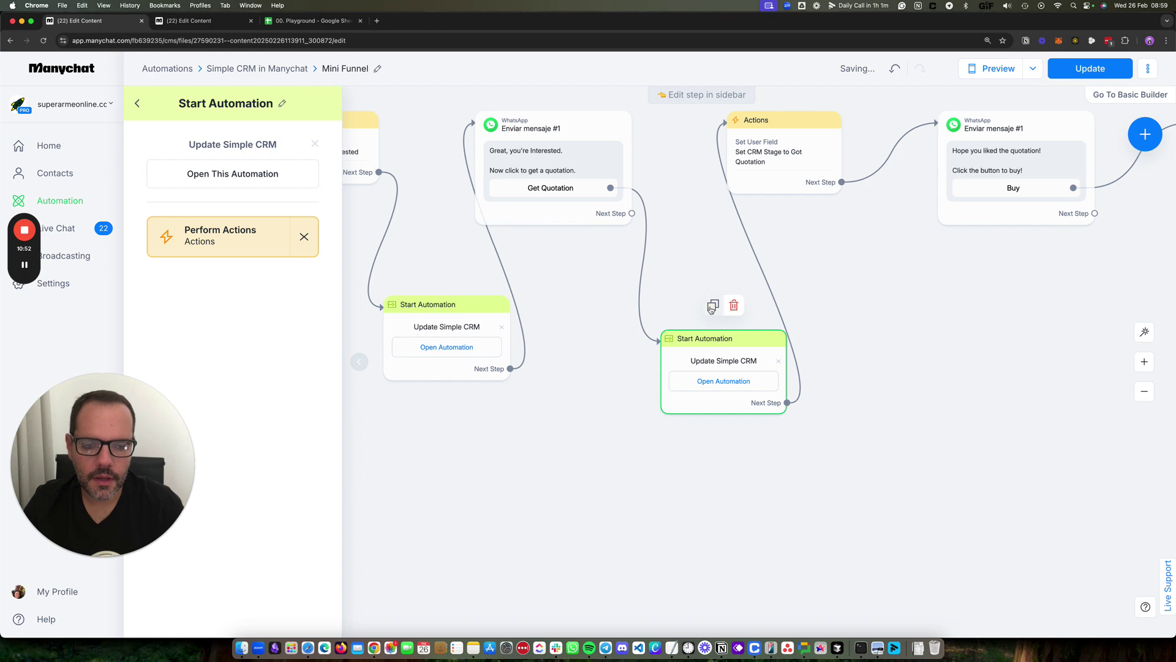
{"action": "scroll", "coordinate": [711, 300], "scroll_direction": "right", "scroll_amount": 5}
{"action": "left_click_drag", "start_coordinate": [607, 354], "coordinate": [992, 307]}
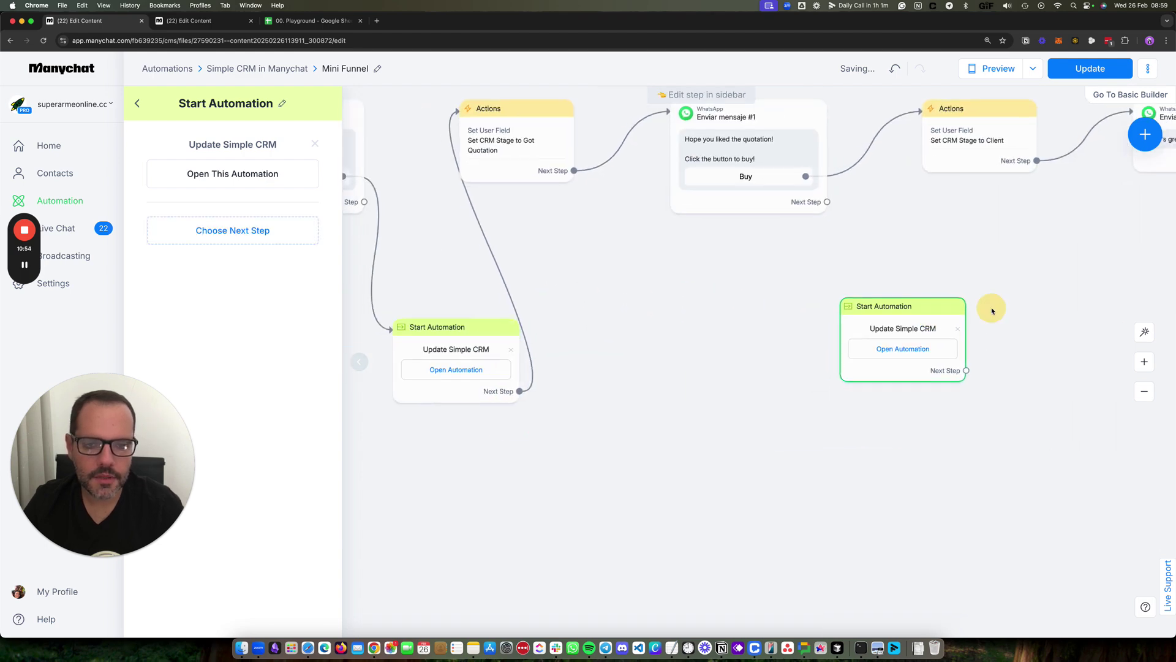
Step: Reconnect Get Quotation directly to the Got Quotation action, and route that action through the Start Automation copy to the "Hope you liked the quotation!" message
{"action": "left_click_drag", "start_coordinate": [653, 288], "coordinate": [982, 300]}
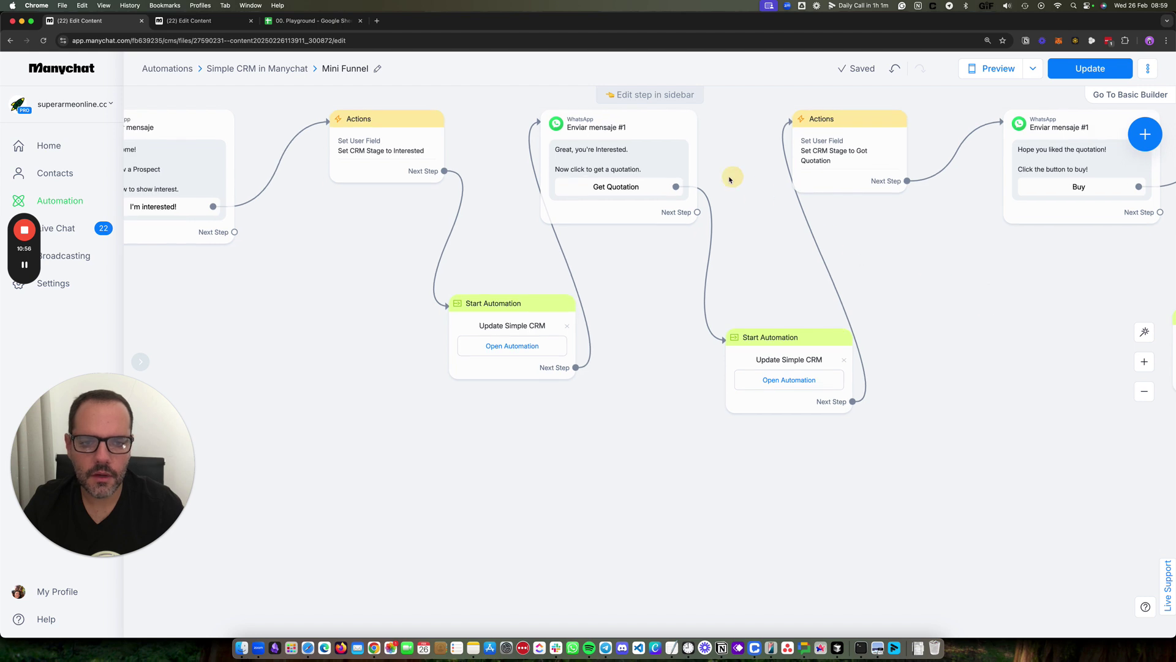
{"action": "left_click_drag", "start_coordinate": [675, 186], "coordinate": [806, 142]}
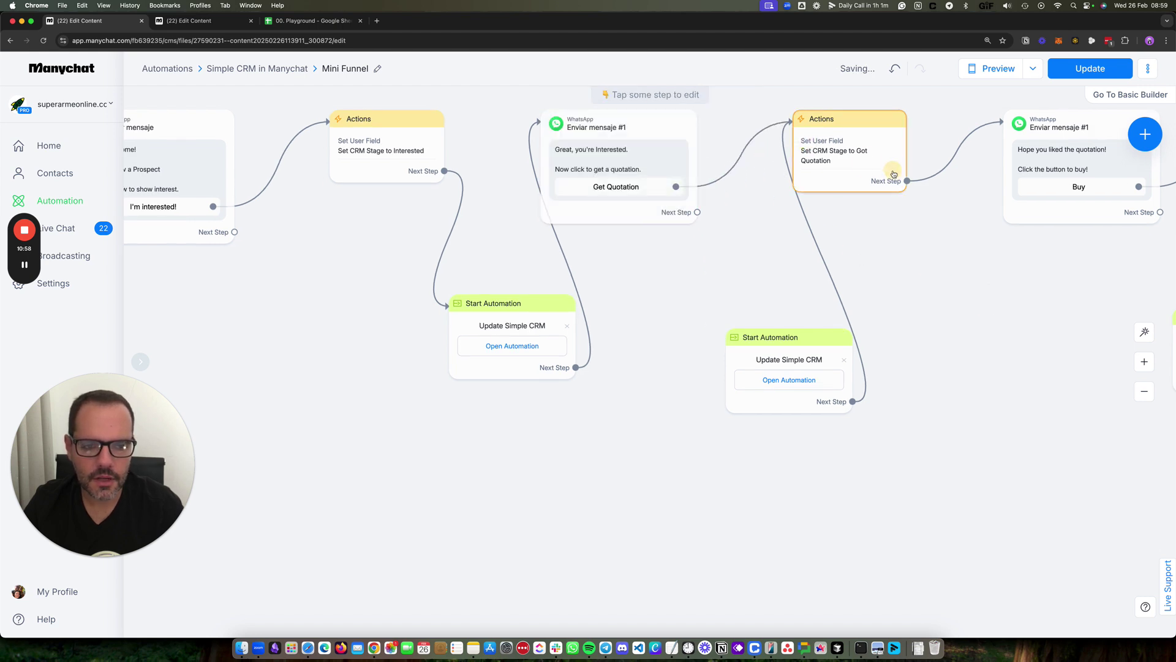
{"action": "left_click_drag", "start_coordinate": [907, 180], "coordinate": [1017, 125]}
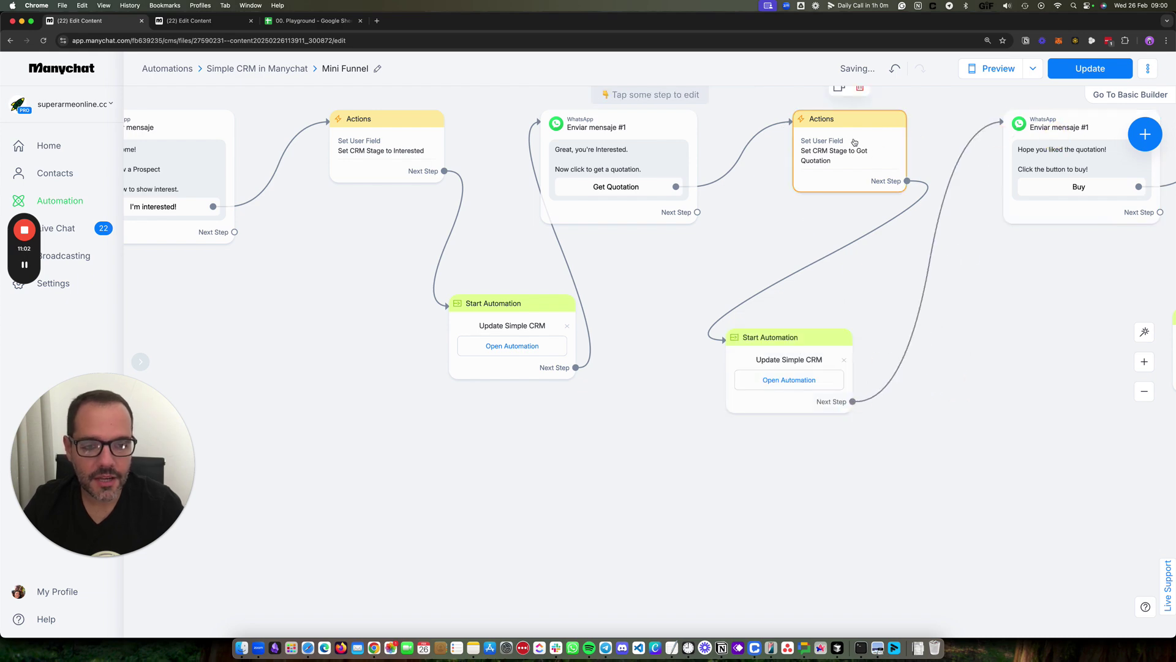
Step: Insert the last Start Automation copy between the Set CRM Stage to Client action and the final message, and auto-arrange the flow
{"action": "left_click_drag", "start_coordinate": [1067, 399], "coordinate": [573, 403]}
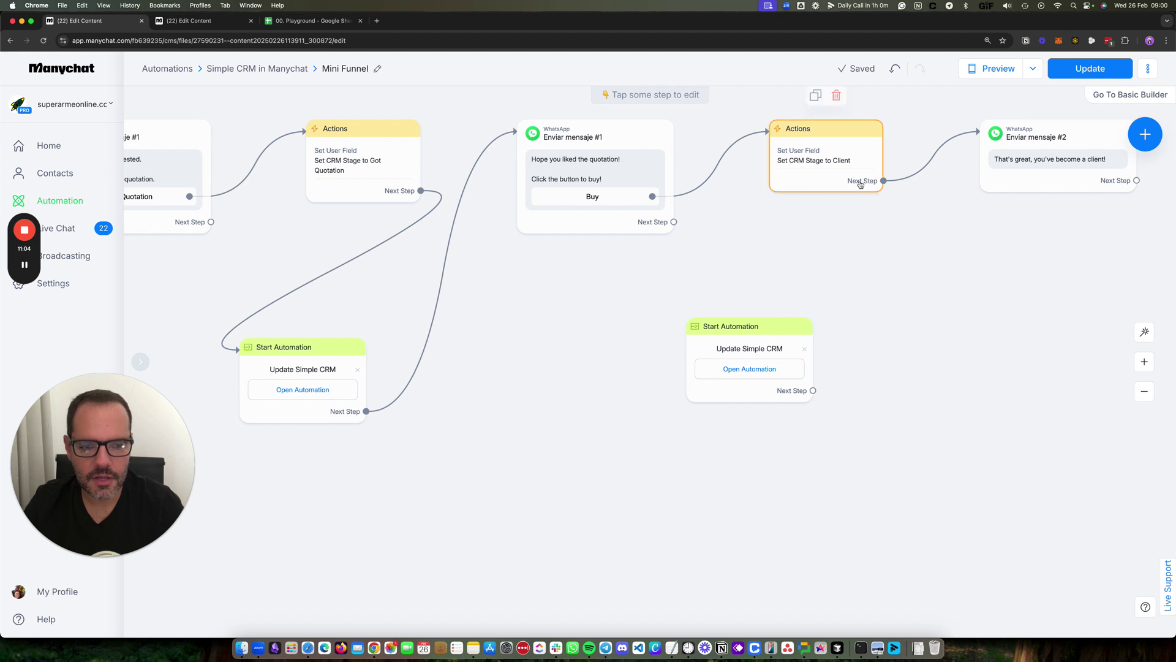
{"action": "left_click_drag", "start_coordinate": [884, 181], "coordinate": [998, 156]}
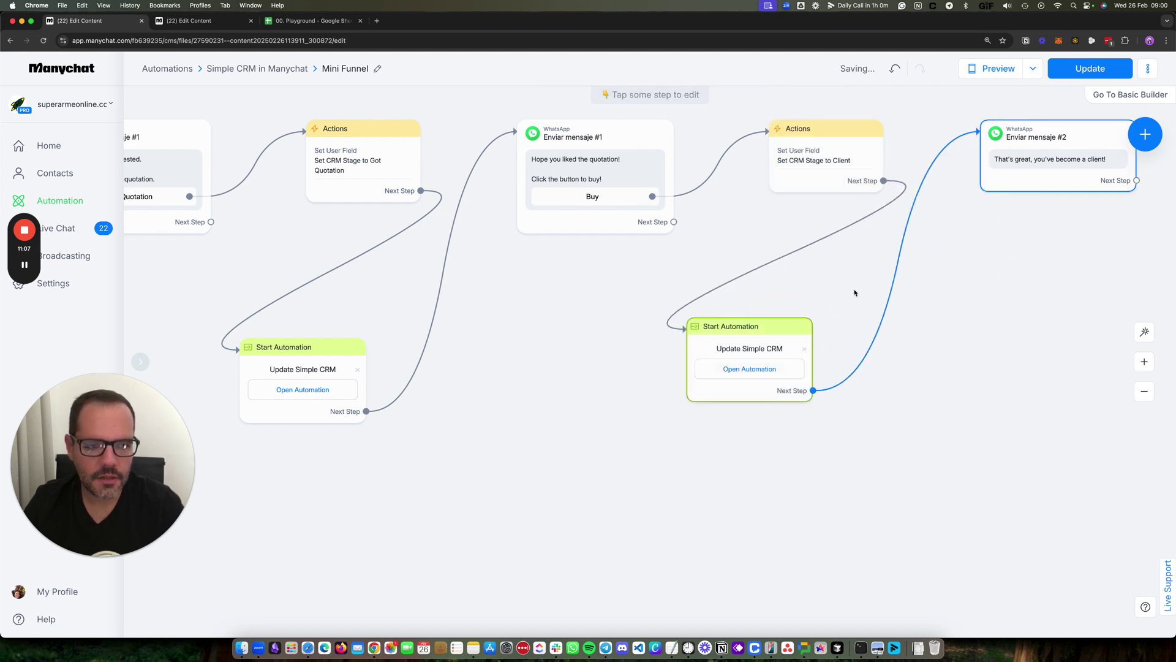
{"action": "left_click", "coordinate": [1144, 333]}
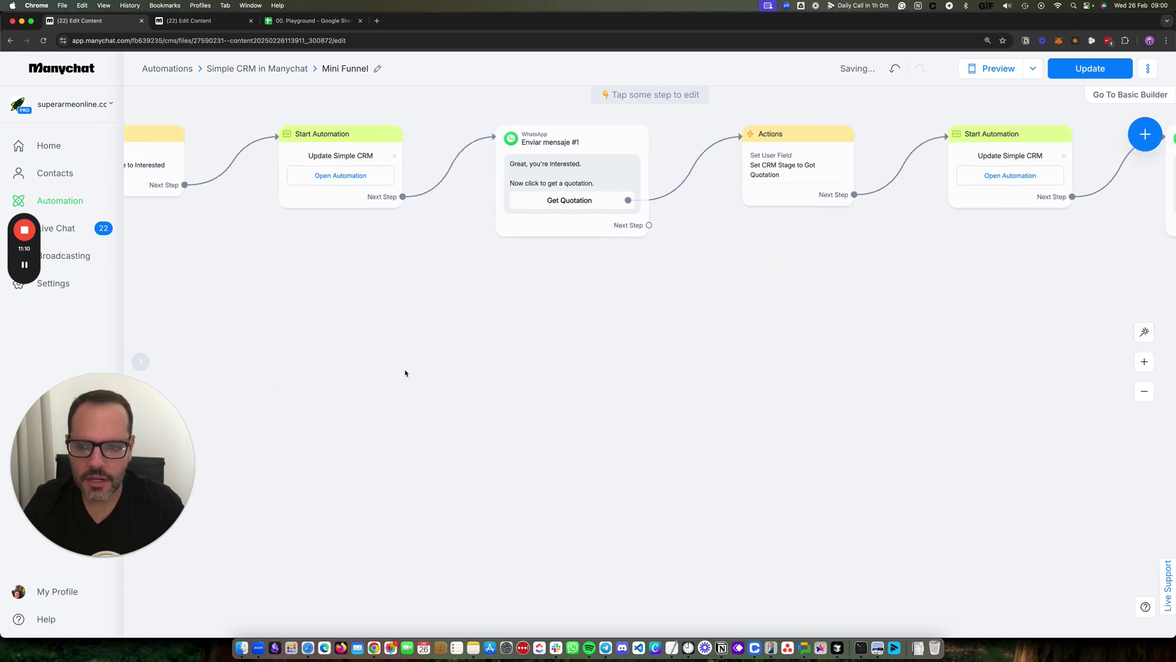
Step: Check the rearranged Mini Funnel from trigger to final message and publish its changes to the live version
{"action": "left_click_drag", "start_coordinate": [609, 381], "coordinate": [869, 382]}
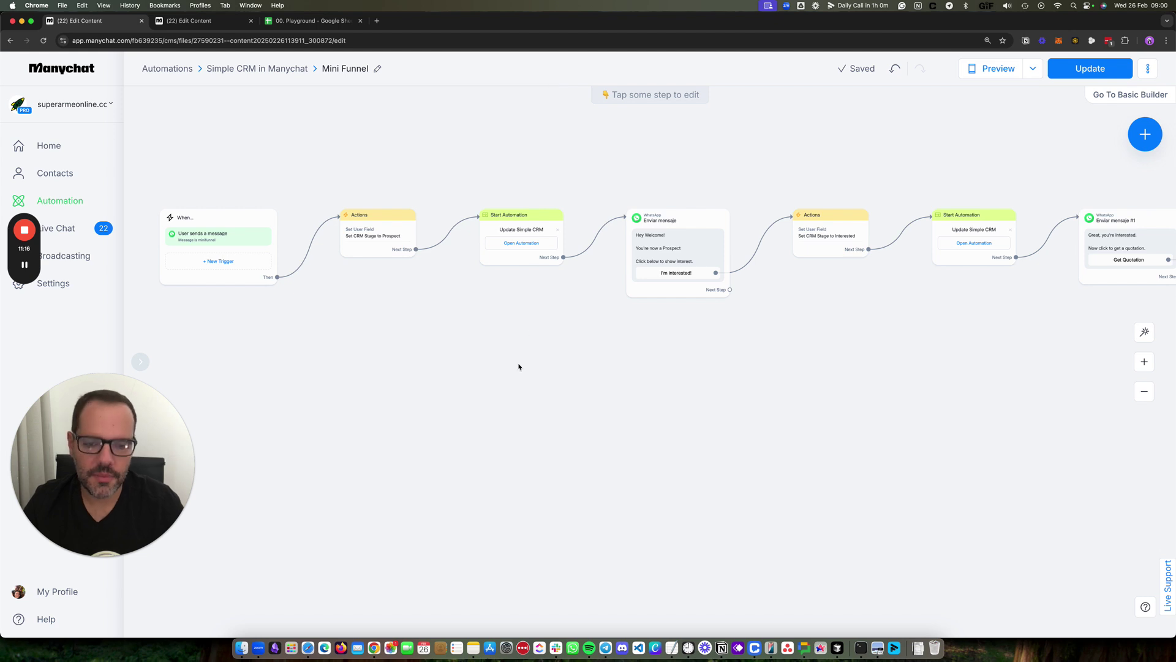
{"action": "scroll", "coordinate": [906, 333], "scroll_direction": "right", "scroll_amount": 5}
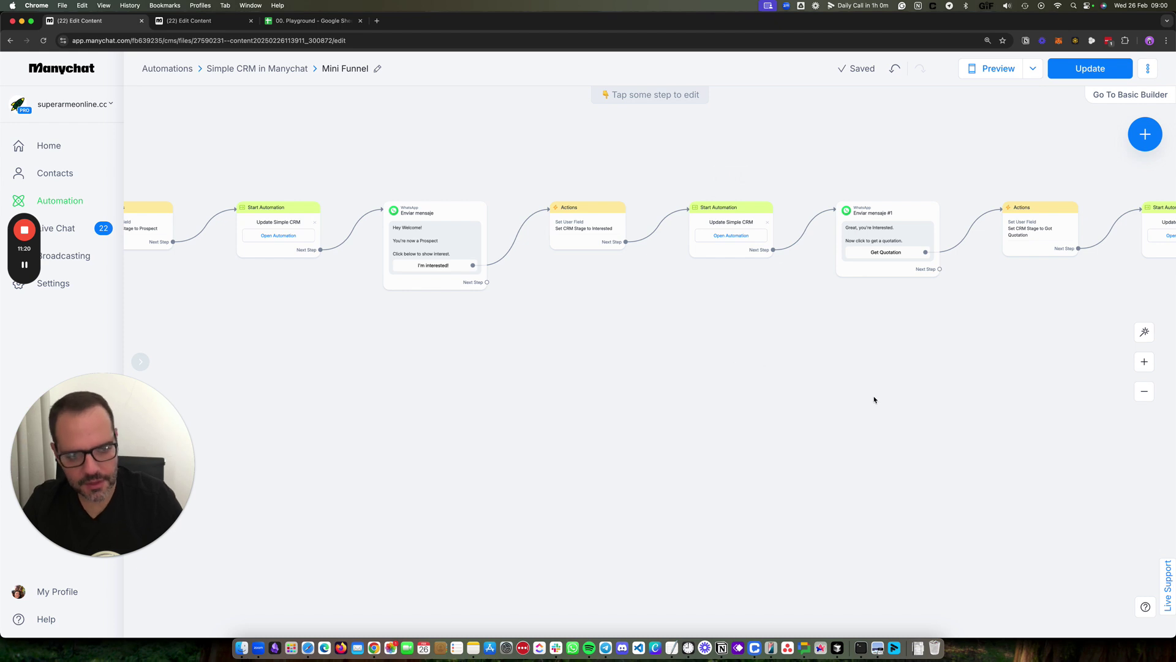
{"action": "scroll", "coordinate": [874, 399], "scroll_direction": "right", "scroll_amount": 5}
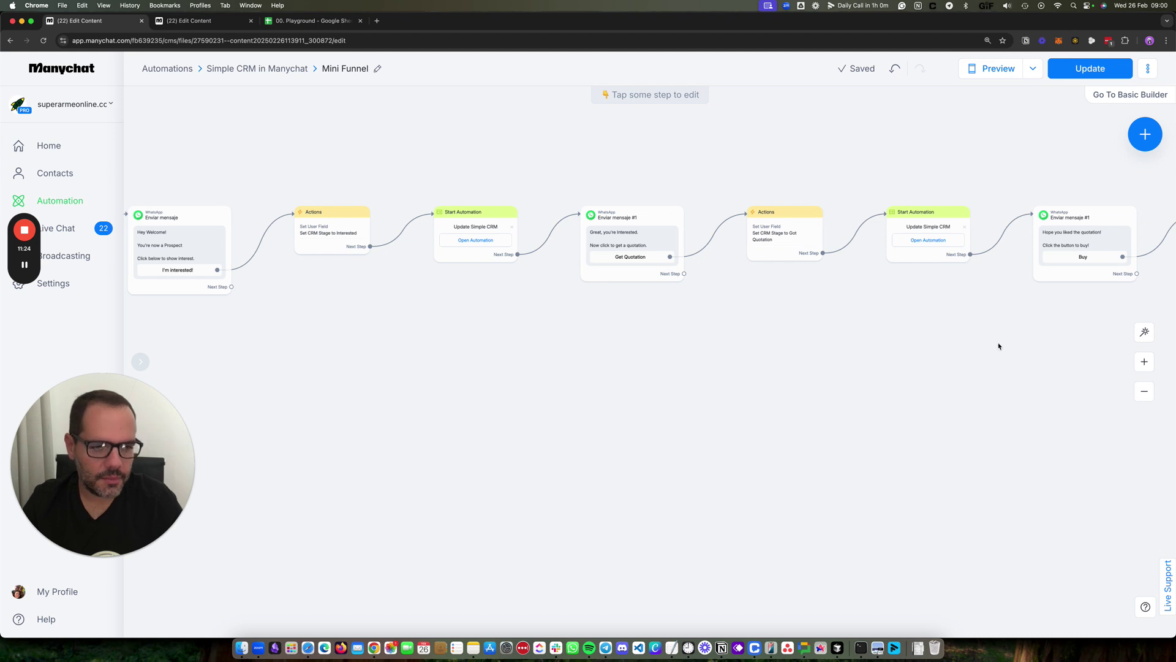
{"action": "left_click_drag", "start_coordinate": [999, 346], "coordinate": [674, 340]}
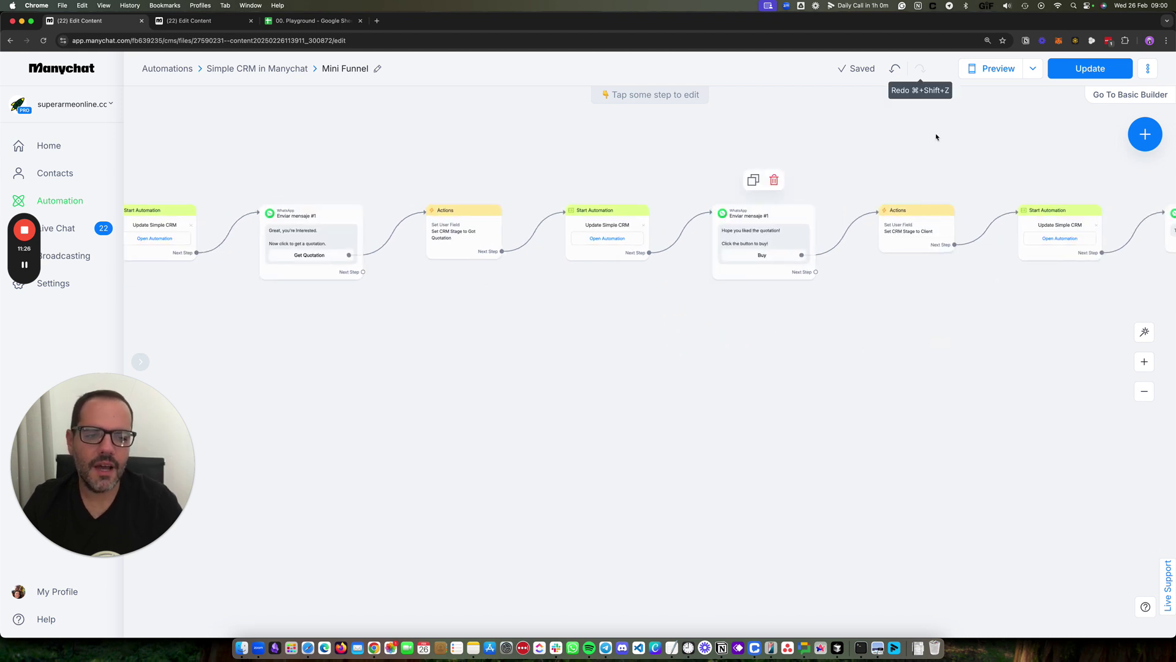
{"action": "scroll", "coordinate": [913, 262], "scroll_direction": "right", "scroll_amount": 8}
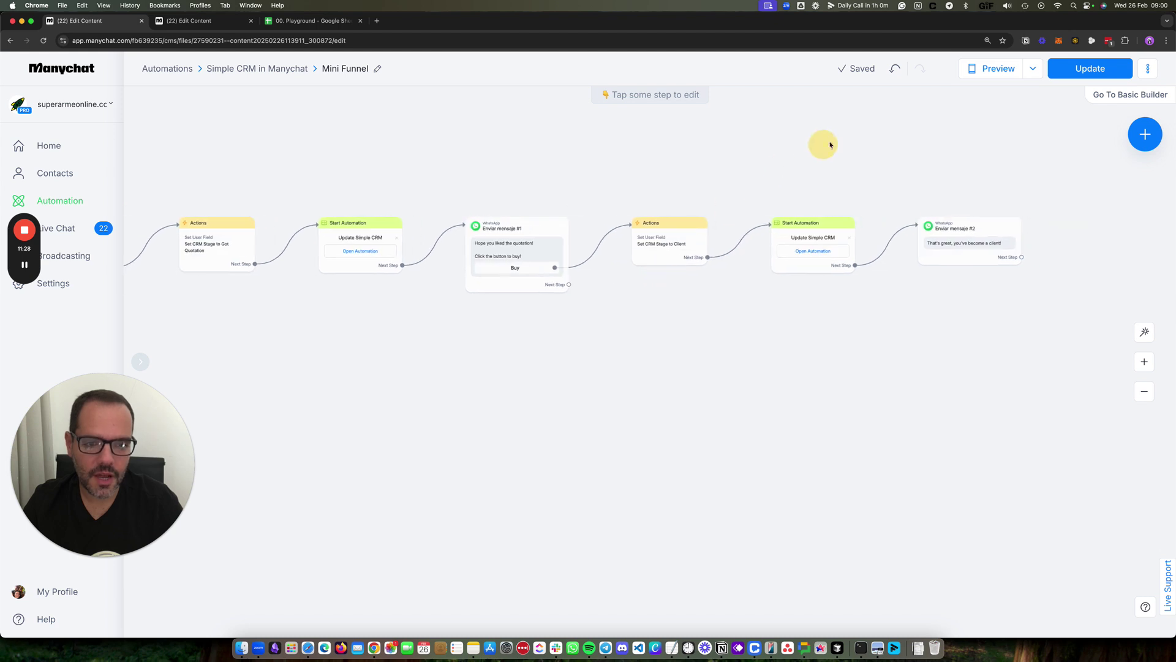
{"action": "left_click", "coordinate": [1090, 69]}
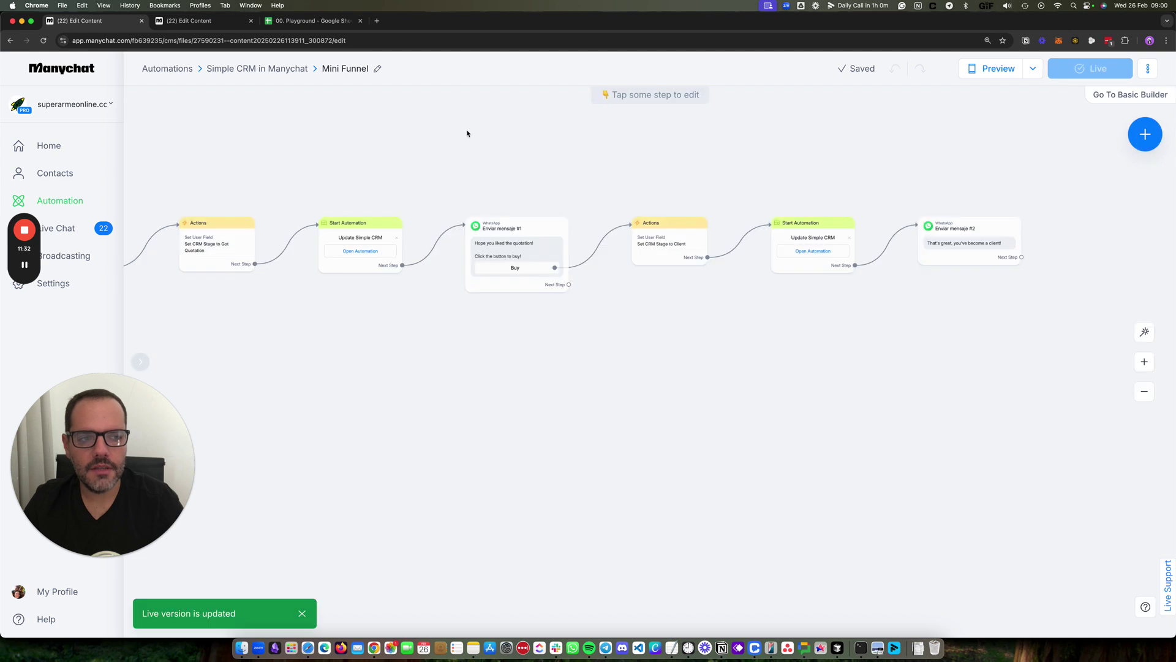
Step: Open the WhatsApp message trigger at the start of the Mini Funnel and check its keyword
{"action": "left_click_drag", "start_coordinate": [313, 163], "coordinate": [906, 179]}
{"action": "left_click_drag", "start_coordinate": [378, 188], "coordinate": [816, 160]}
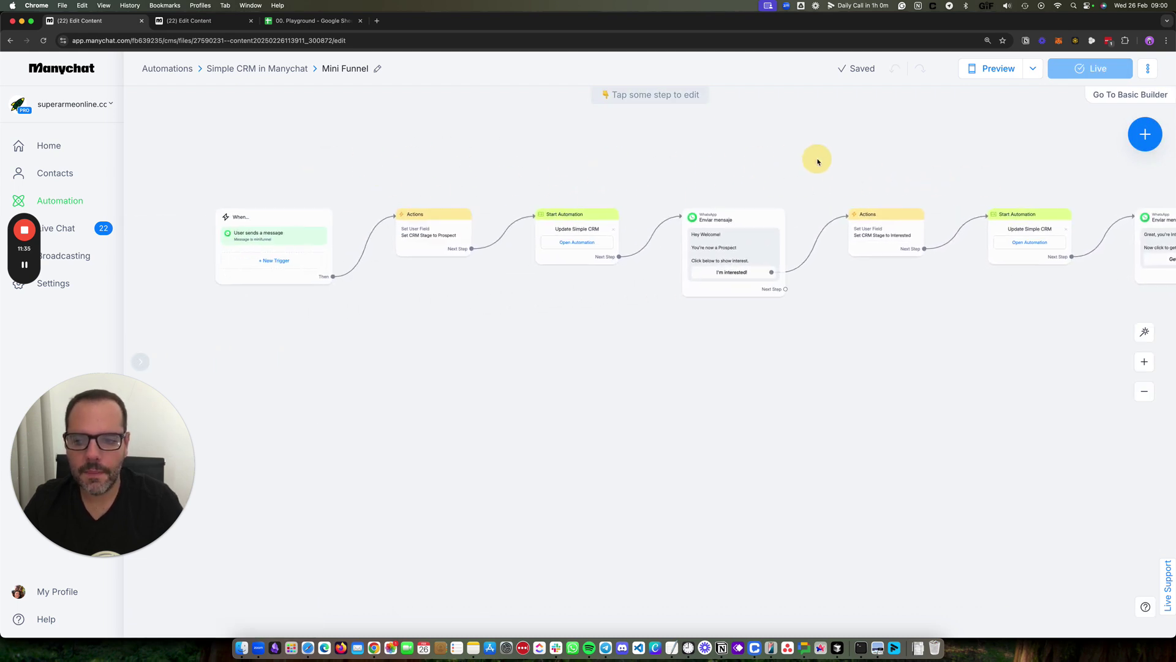
{"action": "left_click", "coordinate": [312, 239]}
{"action": "left_click", "coordinate": [175, 178]}
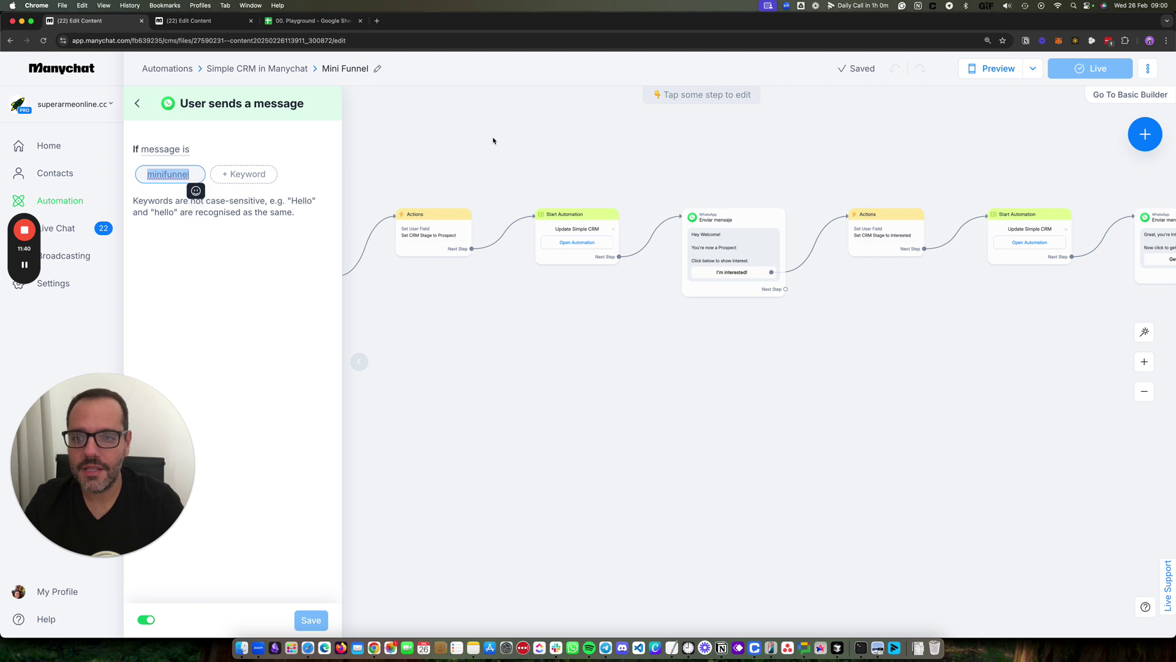
{"action": "left_click", "coordinate": [380, 92]}
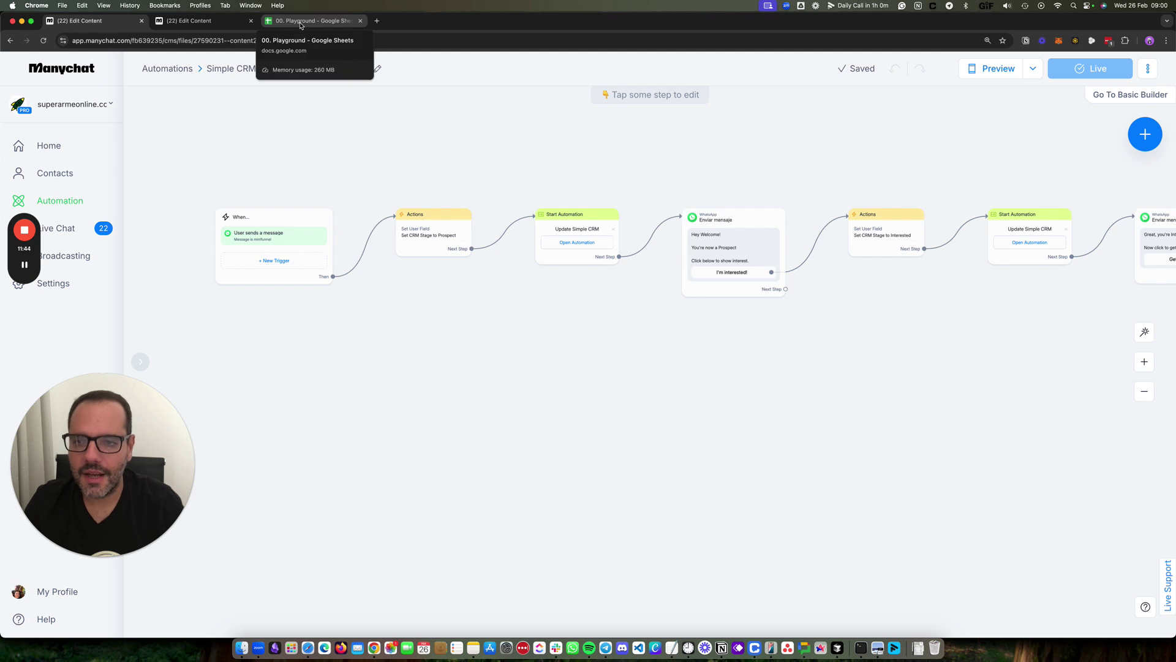
Step: Switch to the Playground spreadsheet in Google Sheets, open iPhone Mirroring, and place the phone window over the empty columns
{"action": "left_click", "coordinate": [301, 23]}
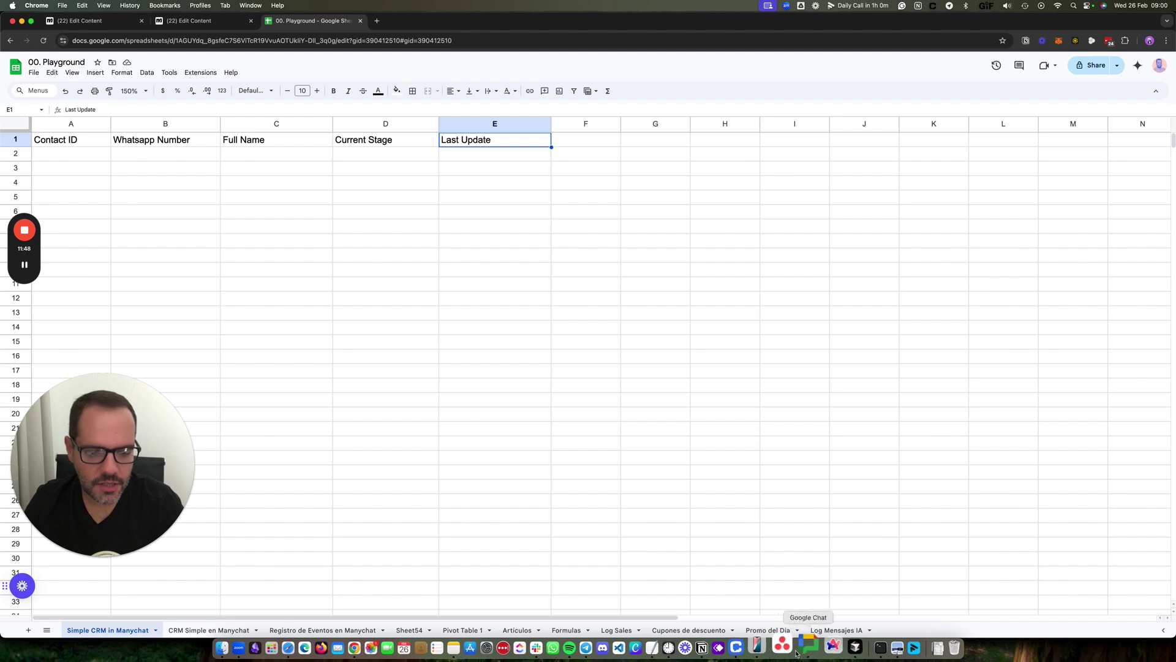
{"action": "left_click", "coordinate": [770, 648]}
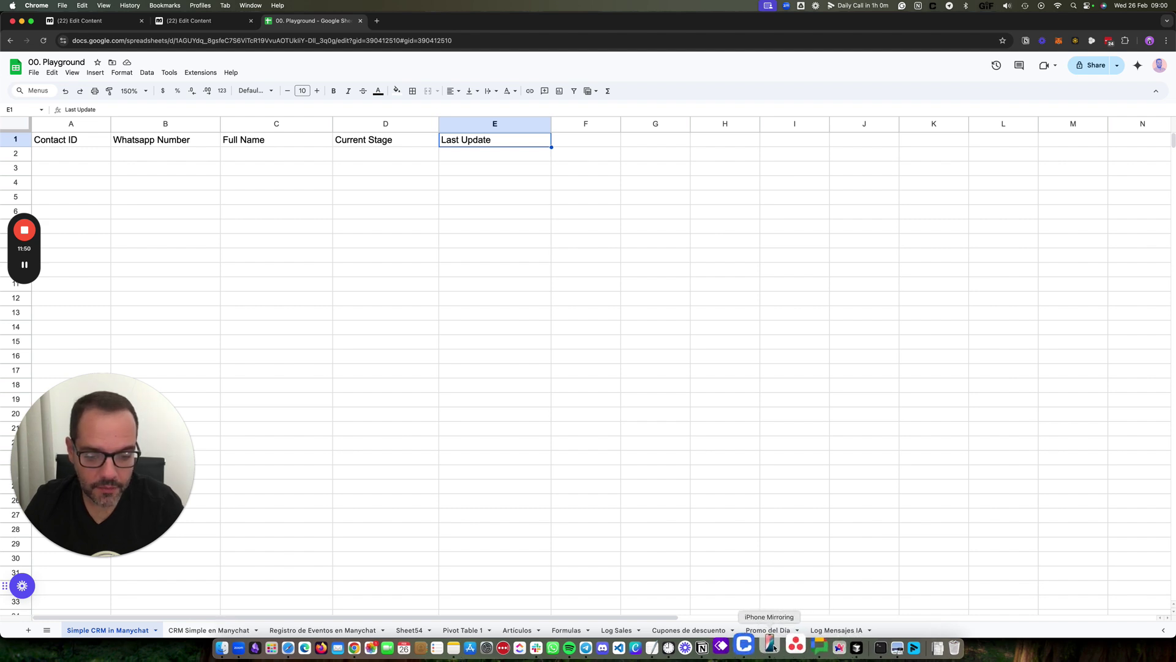
{"action": "left_click", "coordinate": [651, 327]}
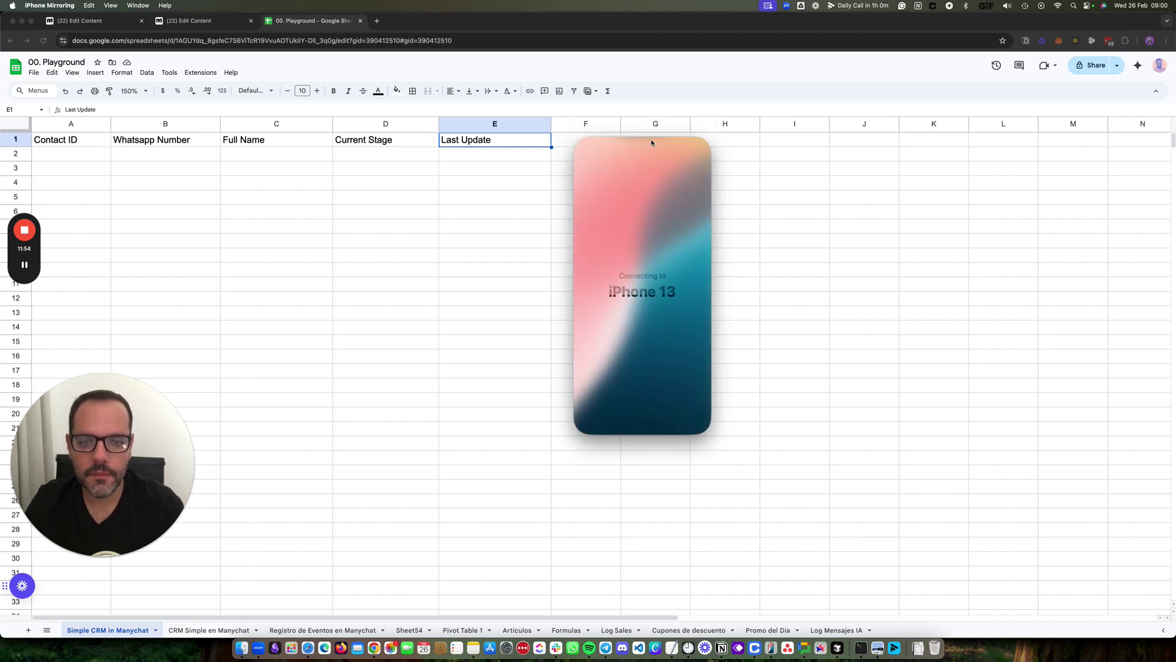
{"action": "left_click_drag", "start_coordinate": [649, 139], "coordinate": [874, 39]}
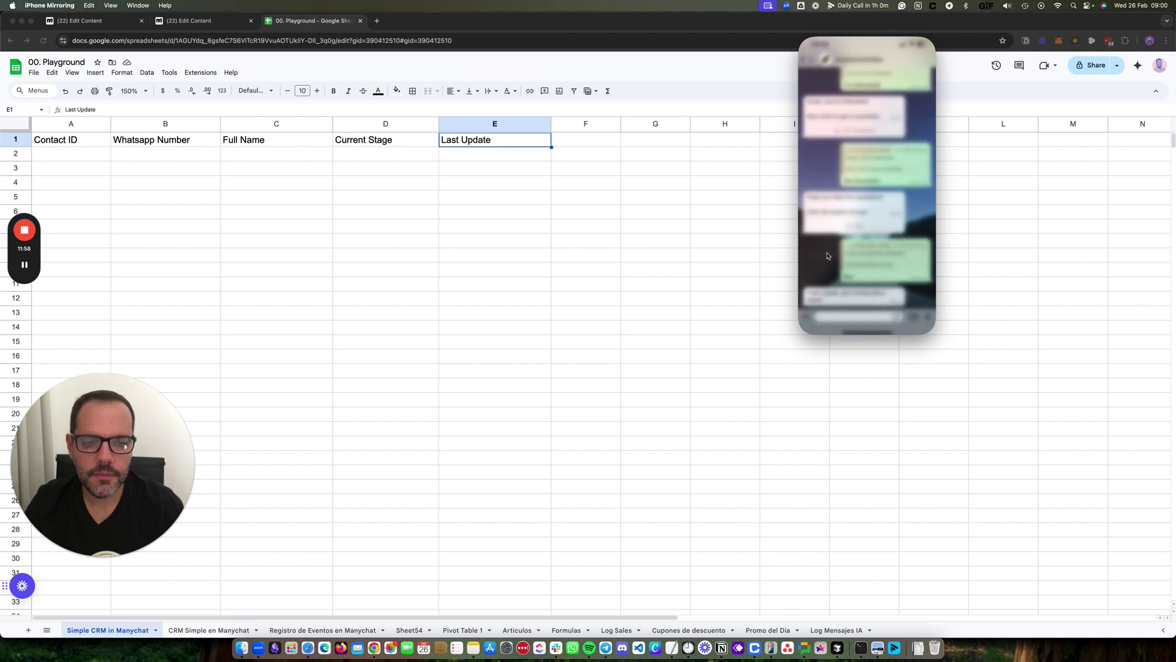
Step: Send the message "Minifunnel" in the SuperarmeOnline WhatsApp chat on the mirrored phone
{"action": "left_click", "coordinate": [825, 319]}
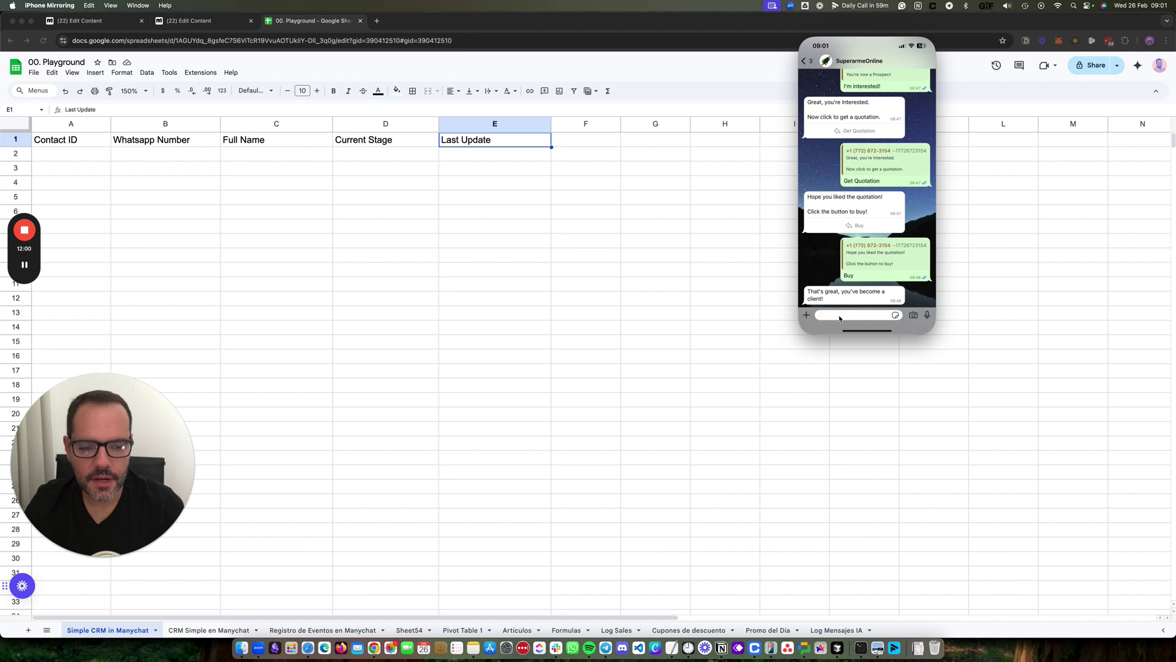
{"action": "left_click", "coordinate": [826, 316]}
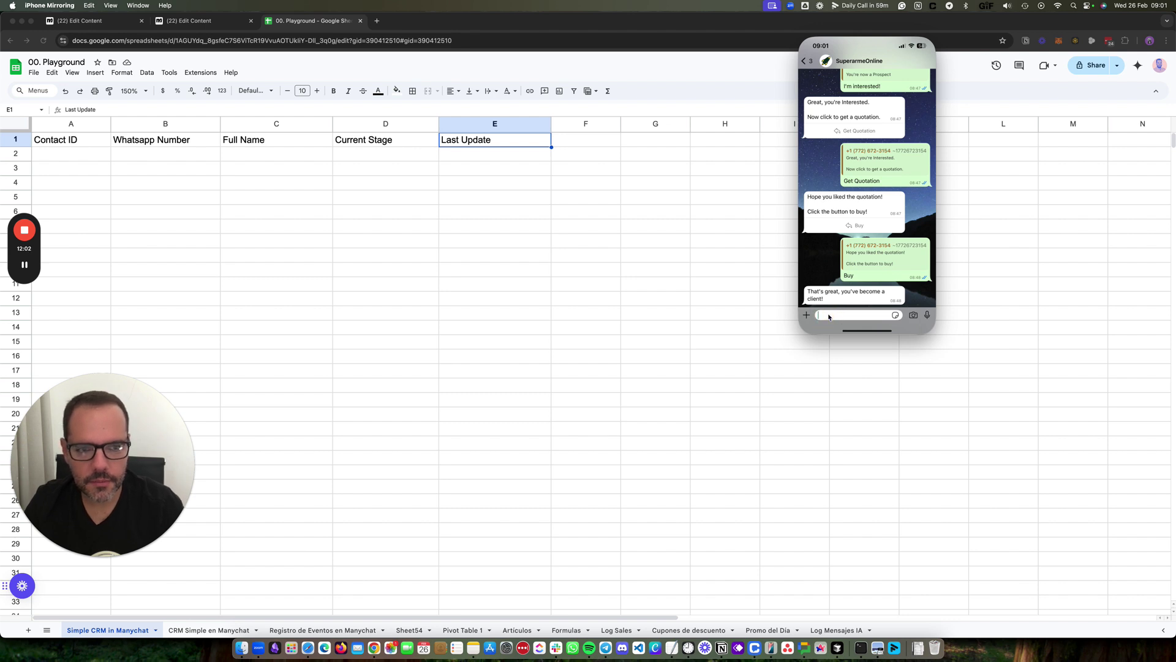
{"action": "type", "text": "Minifunnel"}
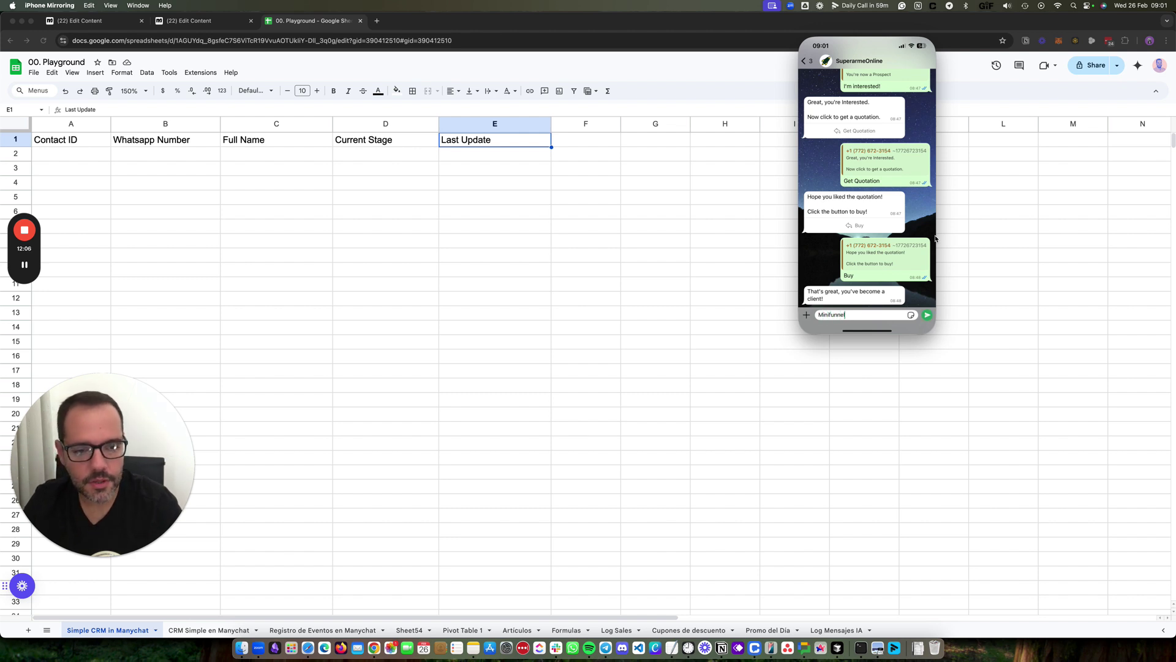
{"action": "key", "text": "Return"}
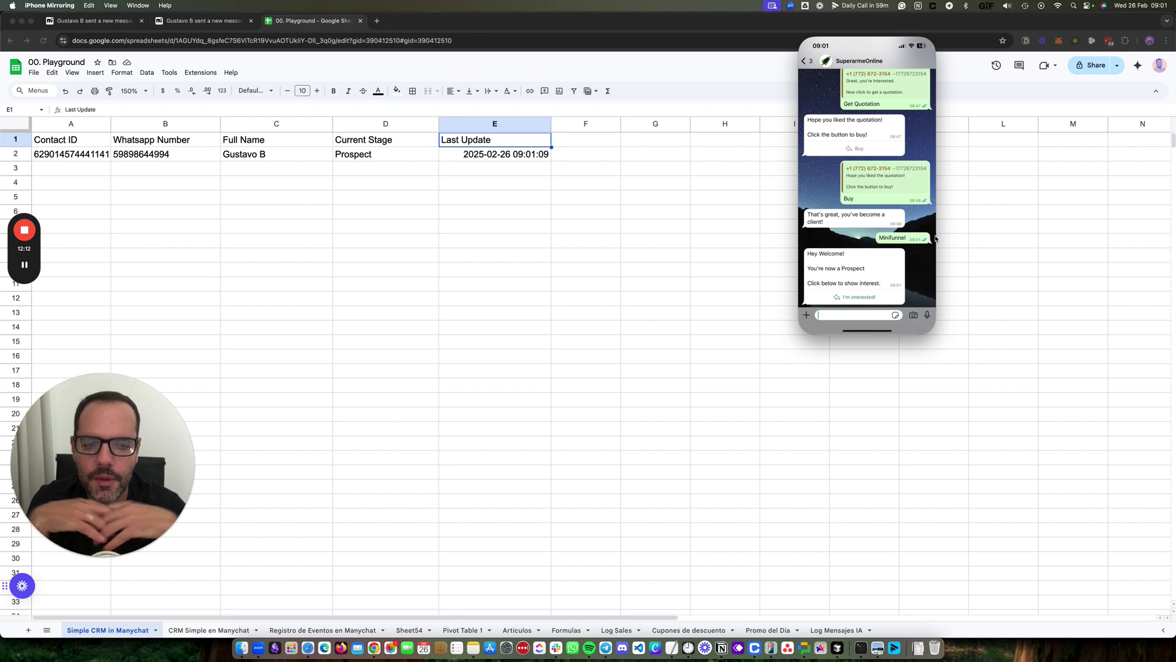
Step: Widen the Contact ID column to show the whole ID and narrow the Whatsapp Number column so its numbers are cut off
{"action": "left_click", "coordinate": [116, 129]}
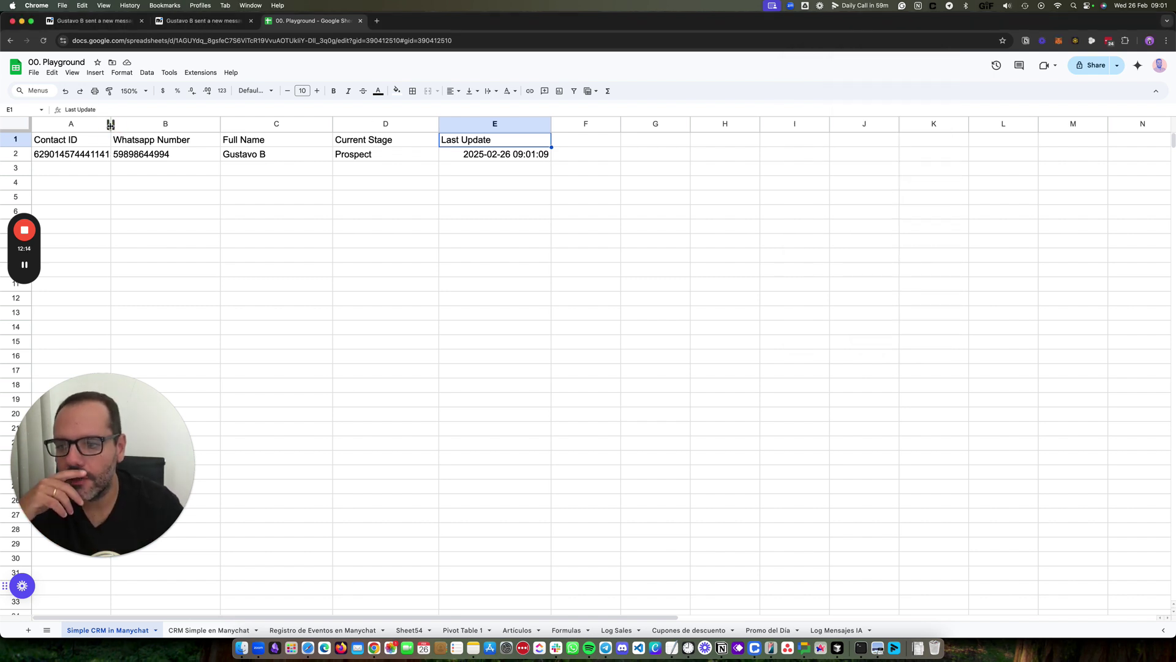
{"action": "left_click_drag", "start_coordinate": [111, 125], "coordinate": [135, 125]}
{"action": "left_click_drag", "start_coordinate": [244, 125], "coordinate": [170, 124]}
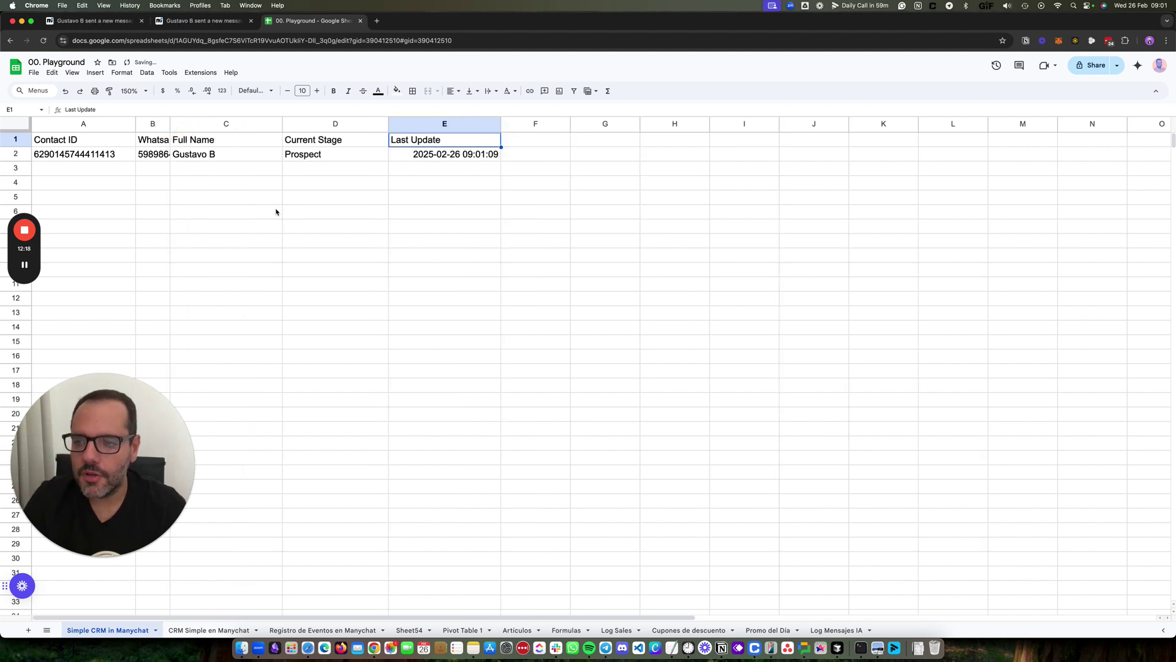
Step: Answer "I'm interested!" in the WhatsApp chat on the mirrored phone and check the contact's Current Stage cell in the spreadsheet
{"action": "key", "text": "super+Tab"}
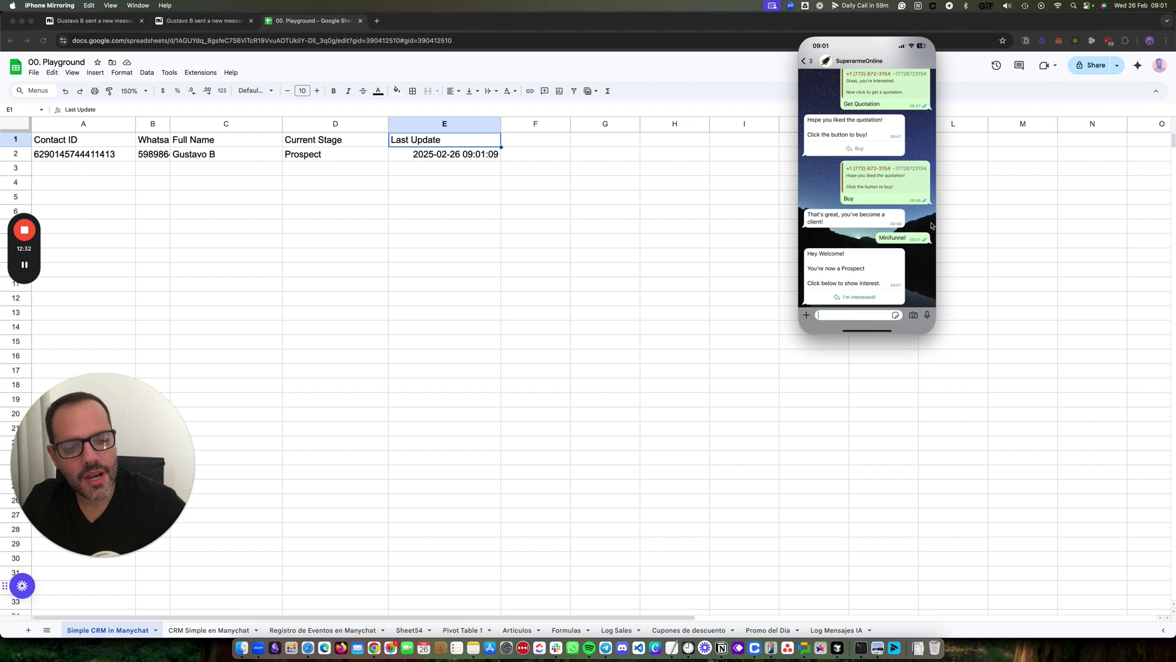
{"action": "left_click", "coordinate": [863, 299]}
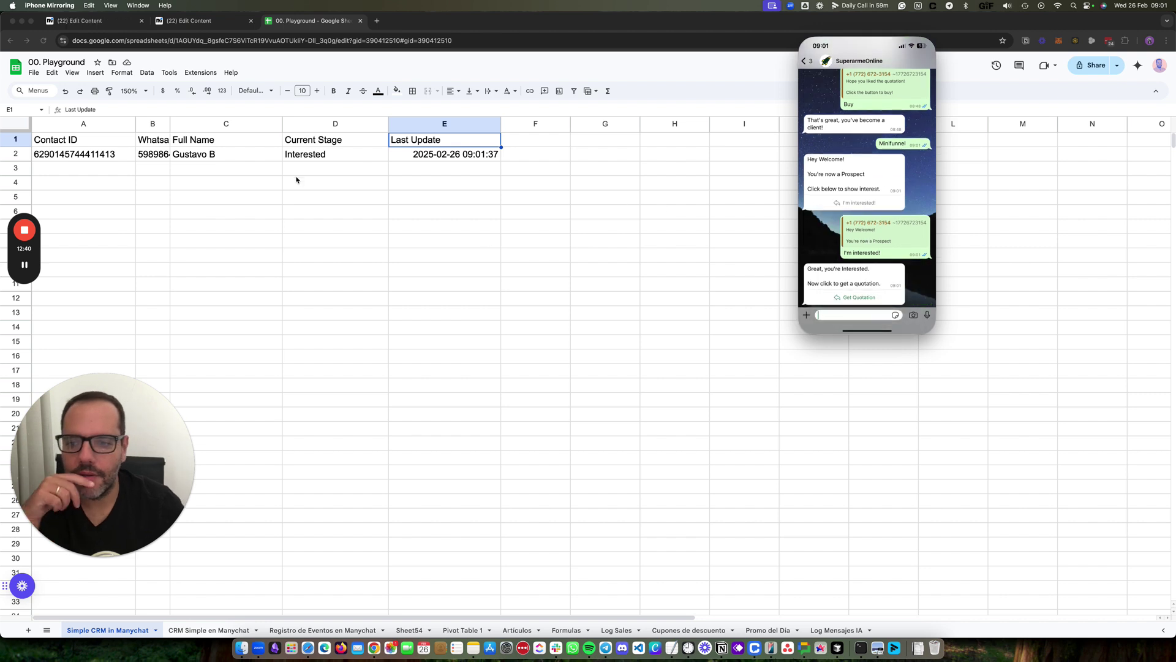
{"action": "left_click", "coordinate": [330, 156]}
{"action": "left_click", "coordinate": [331, 158]}
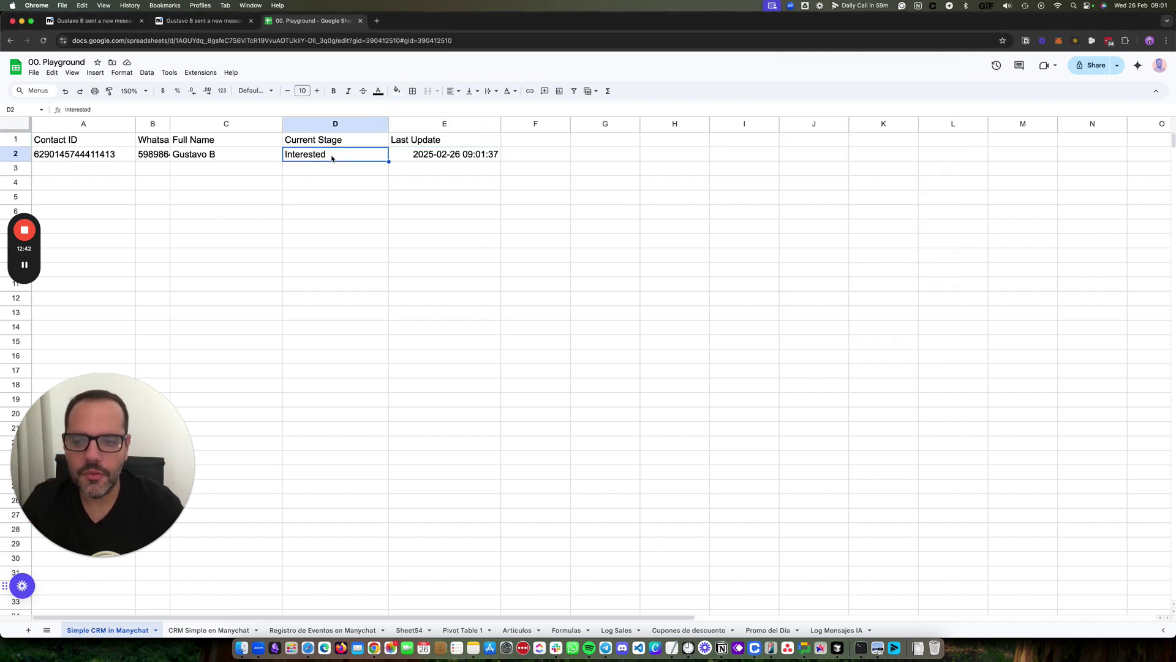
Step: Return to the mirrored phone and complete the remaining funnel stages by choosing "Get Quotation" and "Buy" in the WhatsApp chat
{"action": "key", "text": "super+Tab"}
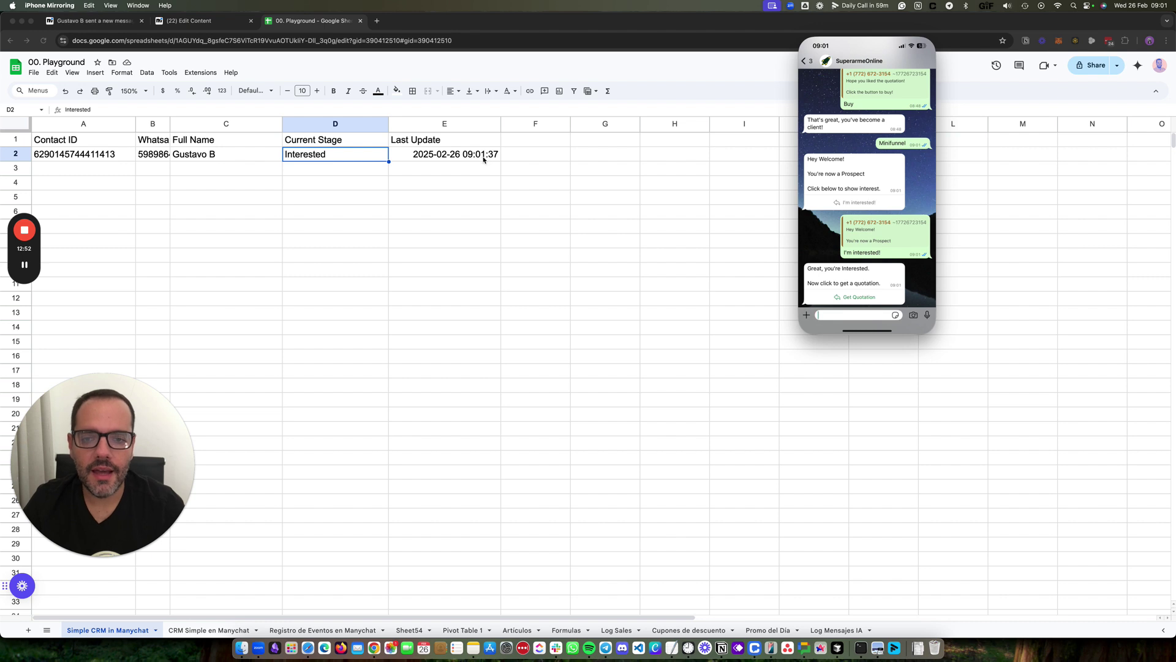
{"action": "left_click", "coordinate": [859, 297]}
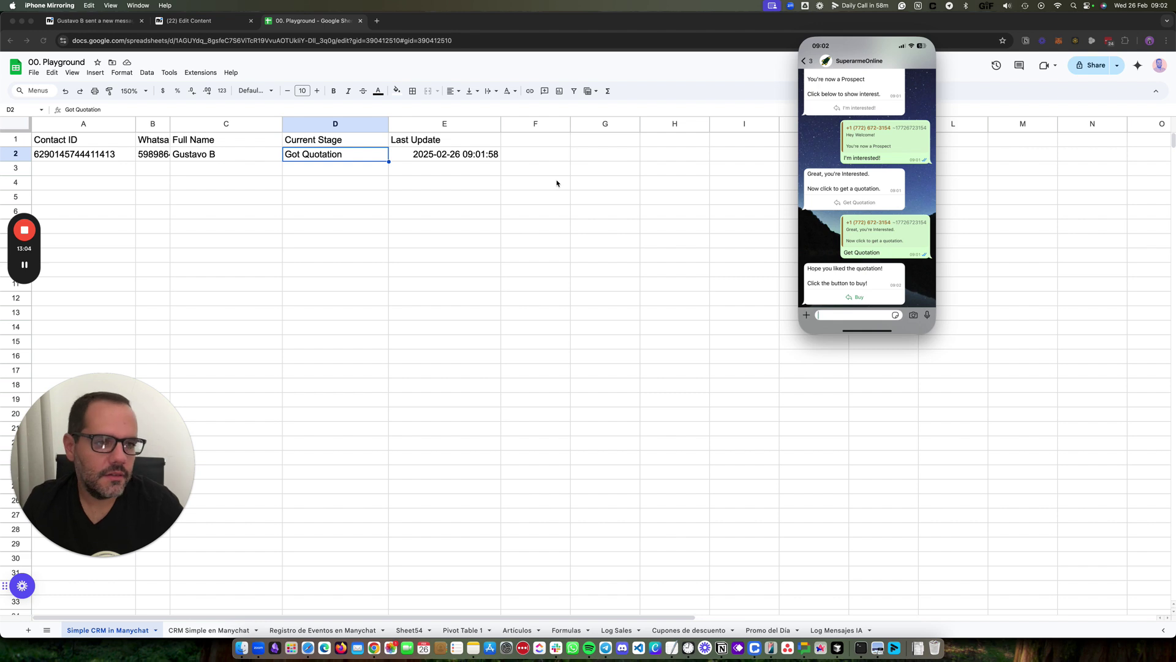
{"action": "left_click", "coordinate": [854, 299]}
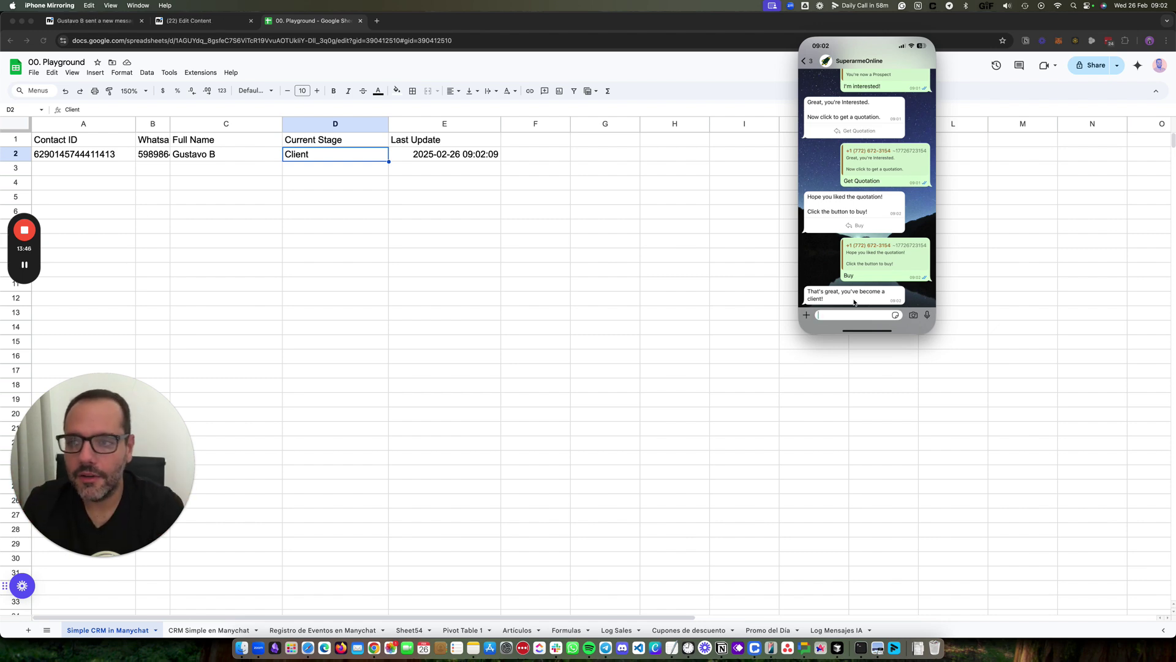
Step: Switch to the Mini Funnel in Manychat and review the first Start Automation step that runs Update Simple CRM, circling and underlining it
{"action": "left_click", "coordinate": [202, 21]}
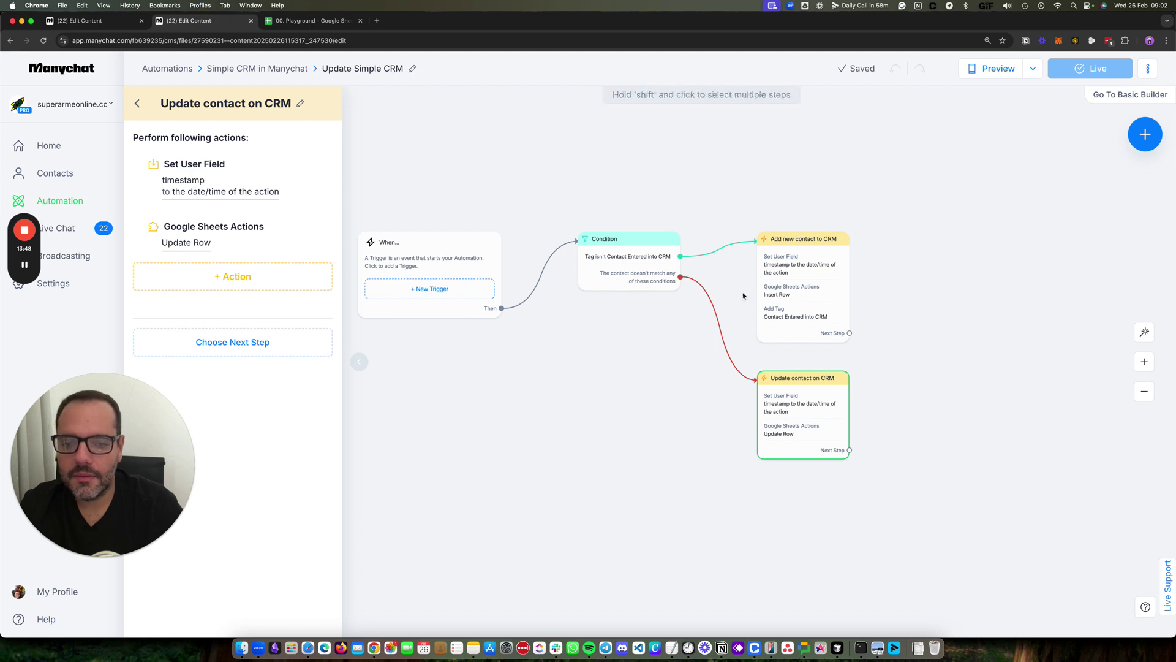
{"action": "key", "text": "super+1"}
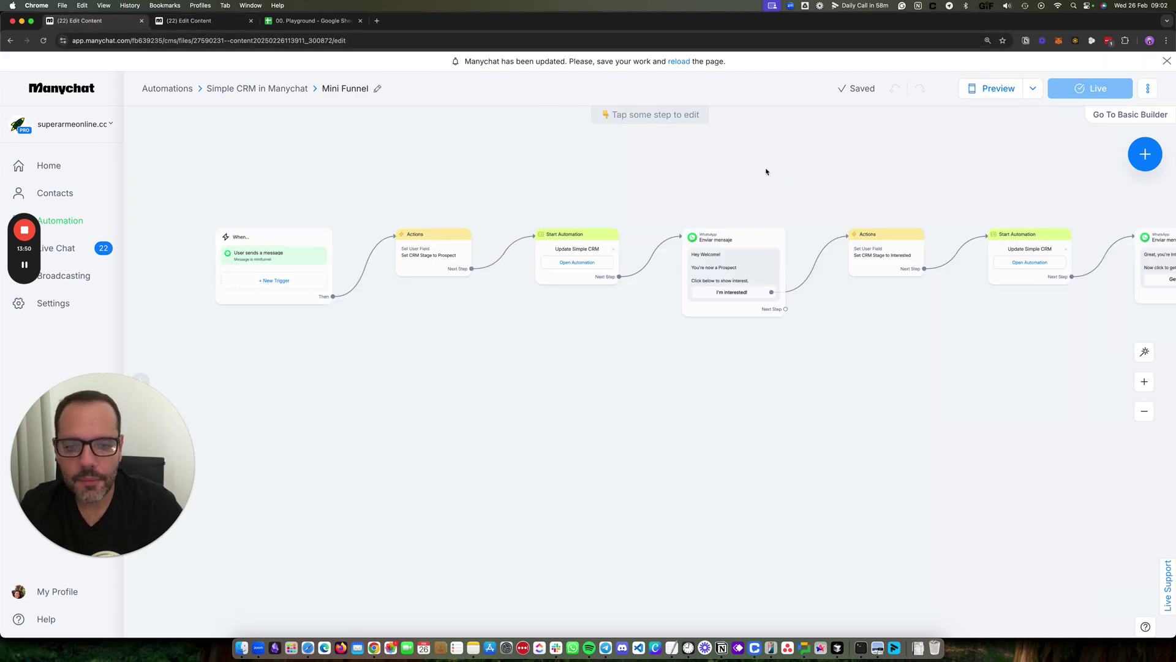
{"action": "mouse_move", "coordinate": [16, 261]}
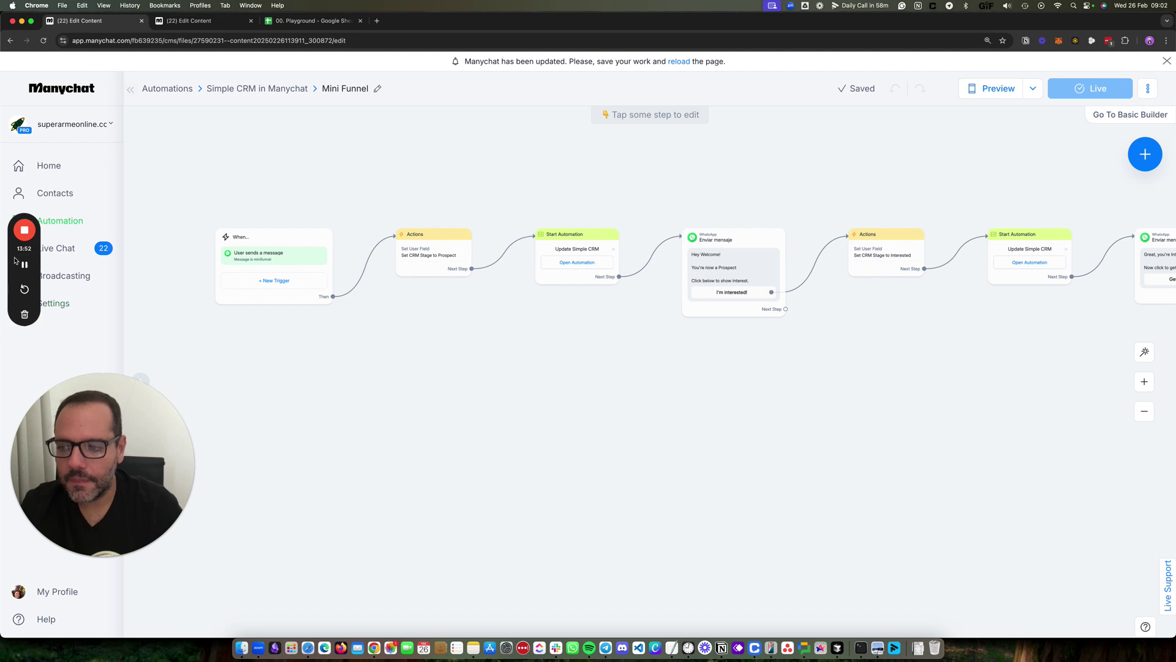
{"action": "left_click", "coordinate": [18, 346]}
{"action": "mouse_move", "coordinate": [617, 217]}
{"action": "left_mouse_down"}
{"action": "mouse_move", "coordinate": [559, 210]}
{"action": "mouse_move", "coordinate": [544, 317]}
{"action": "mouse_move", "coordinate": [616, 218]}
{"action": "mouse_move", "coordinate": [588, 208]}
{"action": "left_mouse_up"}
{"action": "left_click_drag", "start_coordinate": [551, 307], "coordinate": [611, 305]}
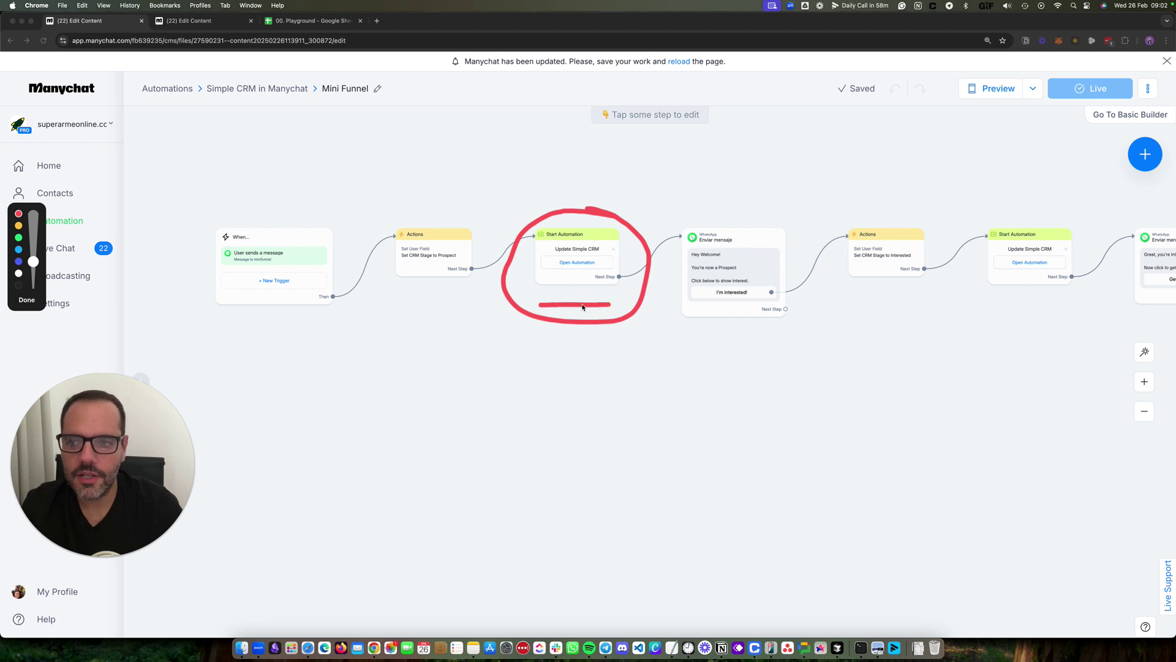
{"action": "left_click", "coordinate": [27, 299]}
Step: Switch to the Update Simple CRM automation and review its condition with the add and update contact branches, circling them
{"action": "left_click", "coordinate": [187, 20]}
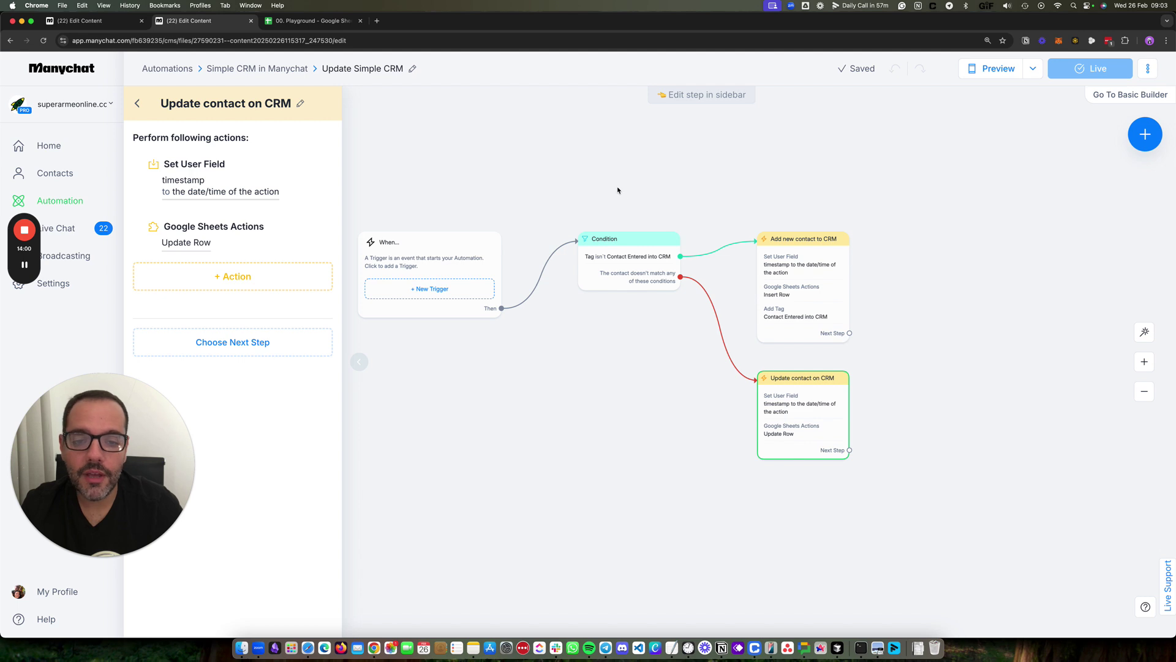
{"action": "mouse_move", "coordinate": [28, 280]}
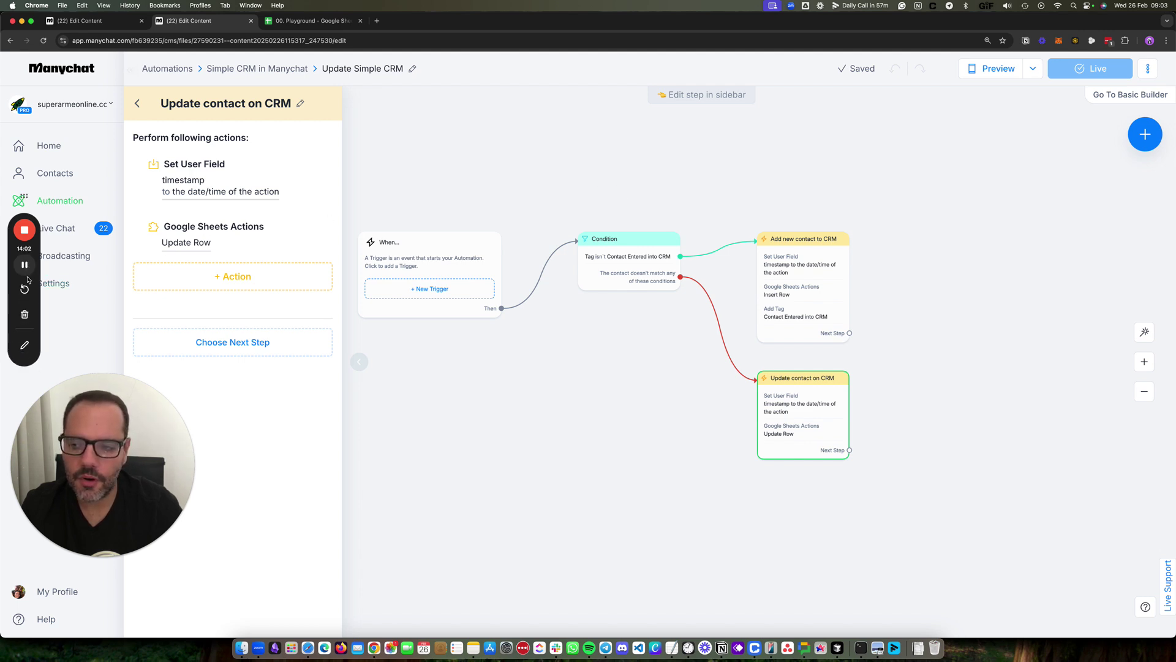
{"action": "left_click", "coordinate": [24, 344]}
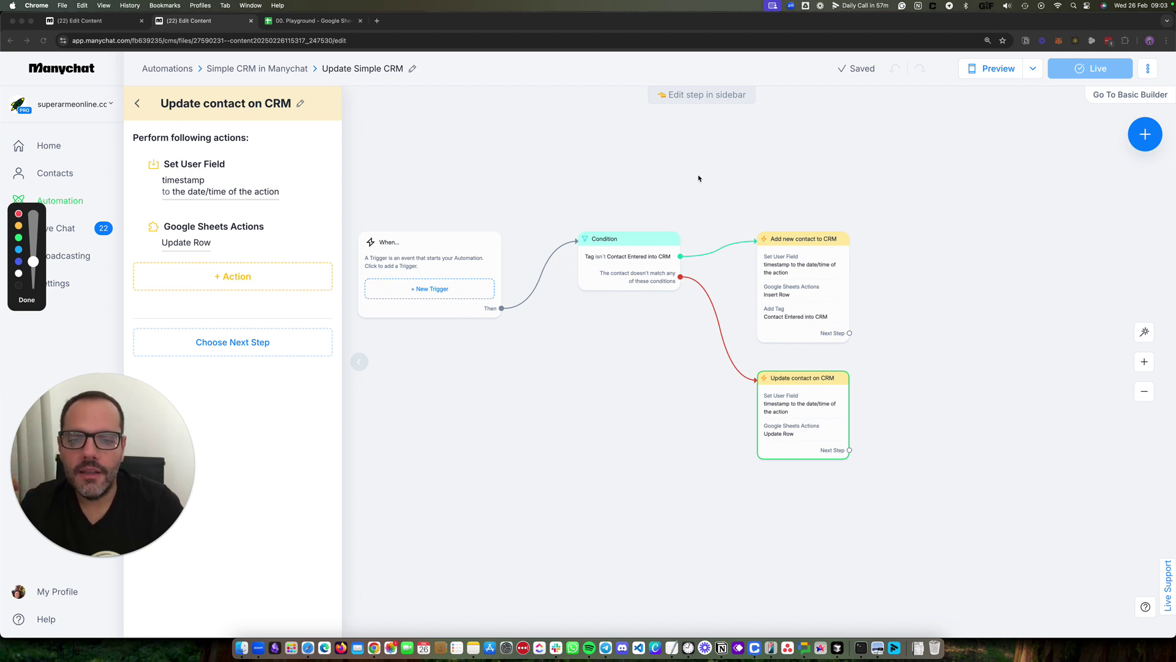
{"action": "mouse_move", "coordinate": [698, 179]}
{"action": "left_mouse_down"}
{"action": "mouse_move", "coordinate": [585, 184]}
{"action": "mouse_move", "coordinate": [698, 490]}
{"action": "mouse_move", "coordinate": [832, 229]}
{"action": "mouse_move", "coordinate": [694, 196]}
{"action": "left_mouse_up"}
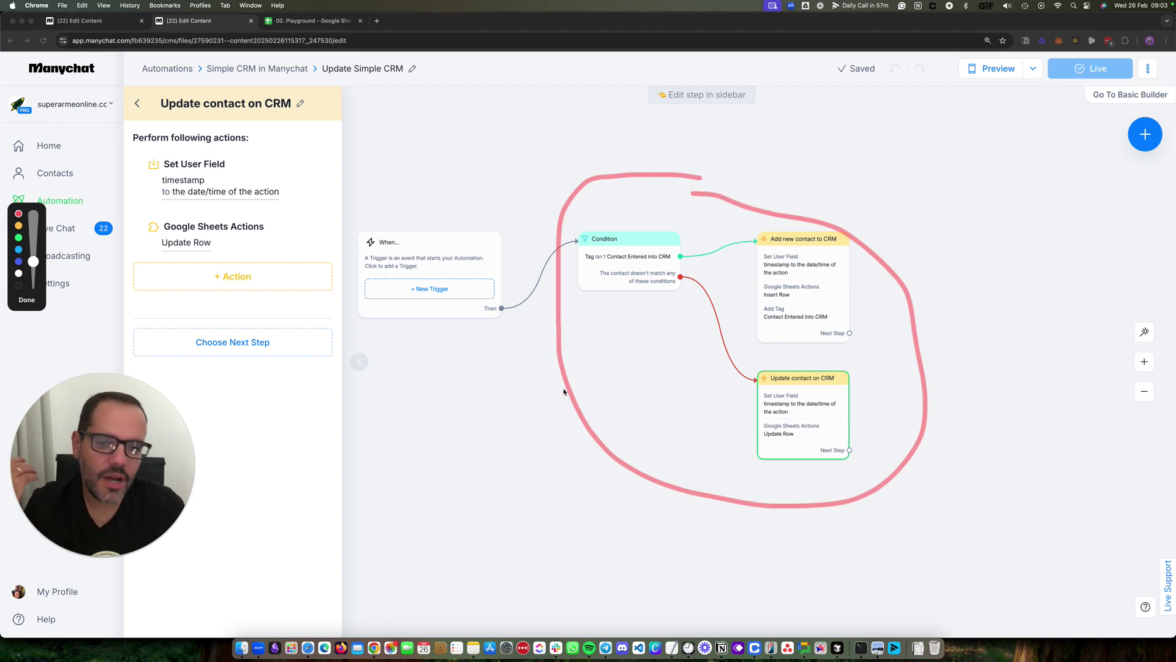
{"action": "left_click", "coordinate": [27, 299]}
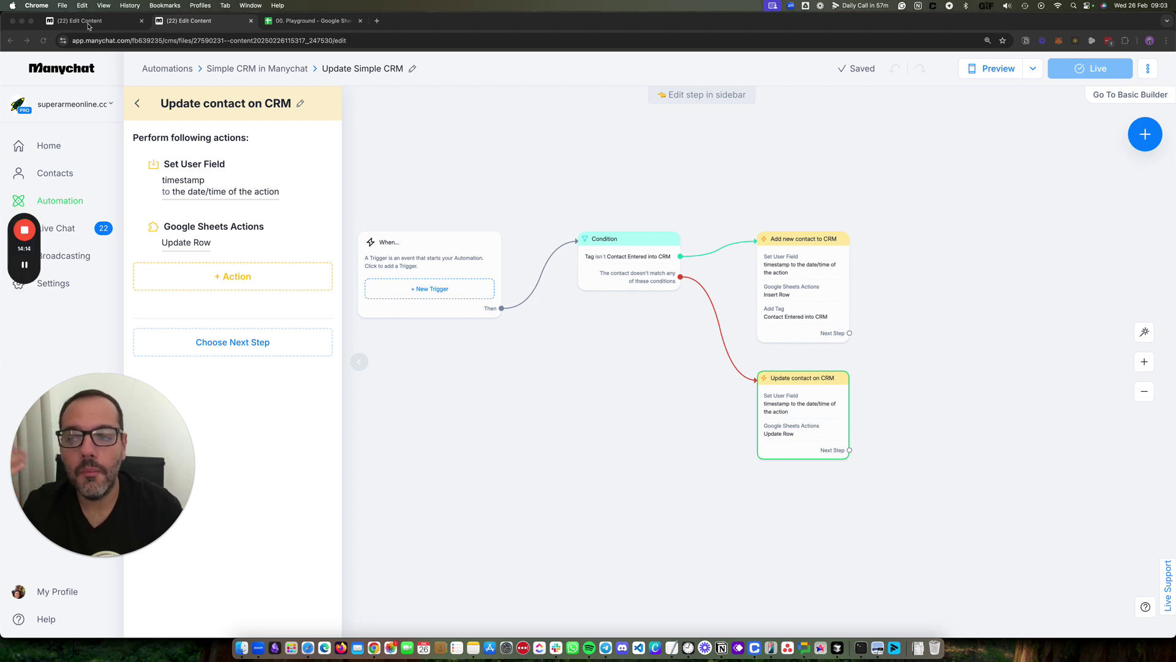